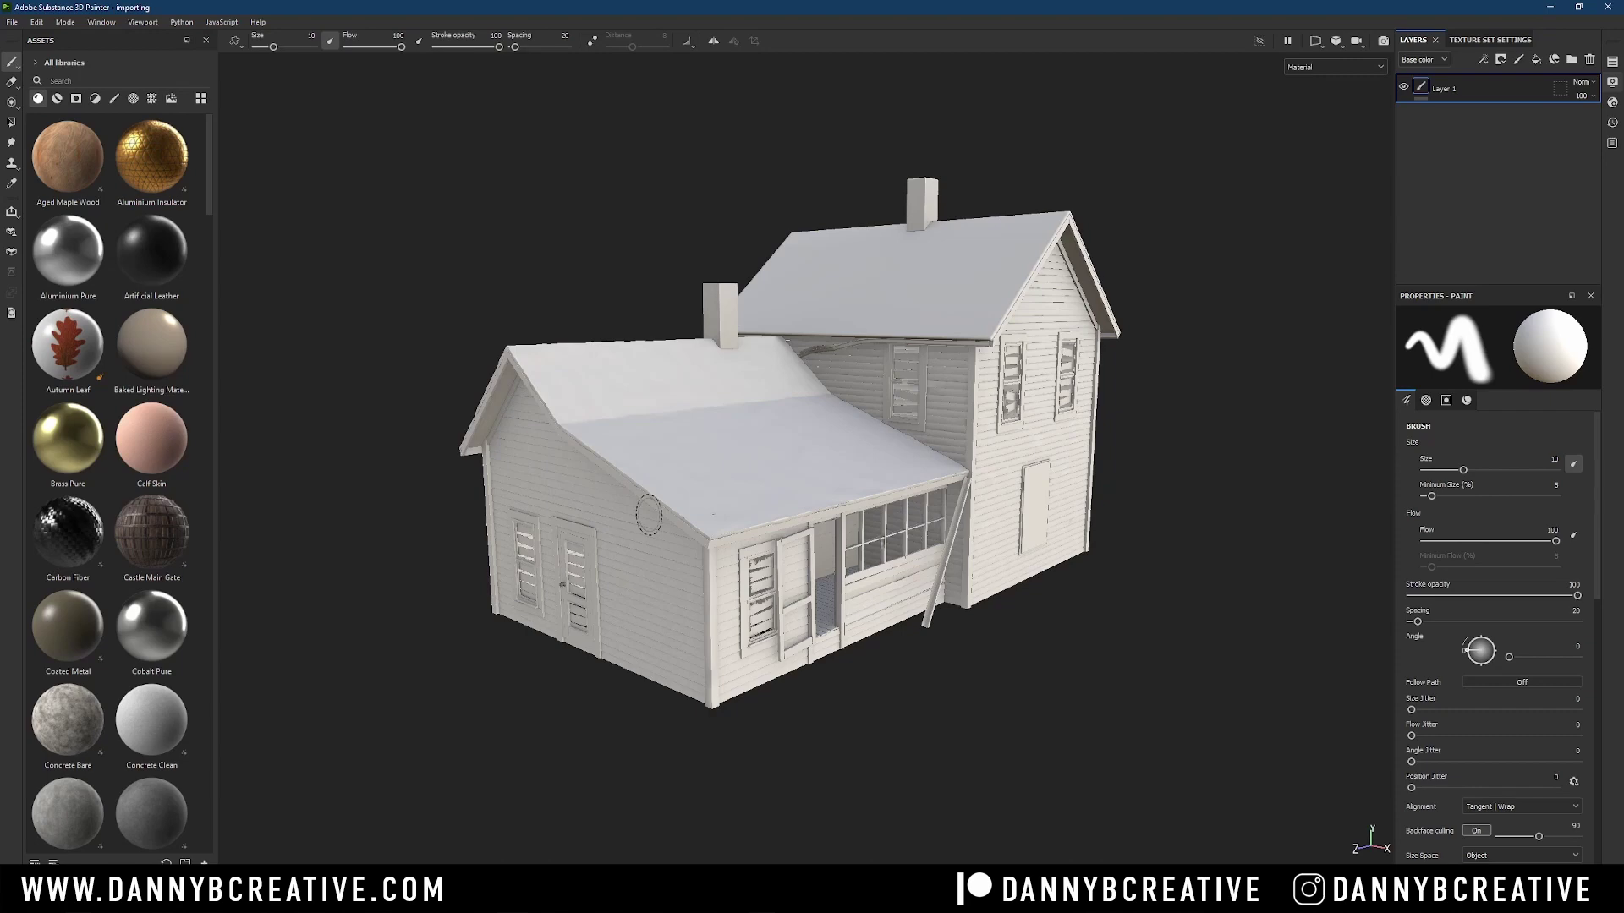
Step: Switch to File Explorer and bring the Wood062_2K AmbientOcclusion, Color, Displacement, NormalGL and Roughness PNGs into Substance 3D Painter's assets
{"action": "left_click_drag", "start_coordinate": [902, 491], "coordinate": [922, 529], "text": "alt"}
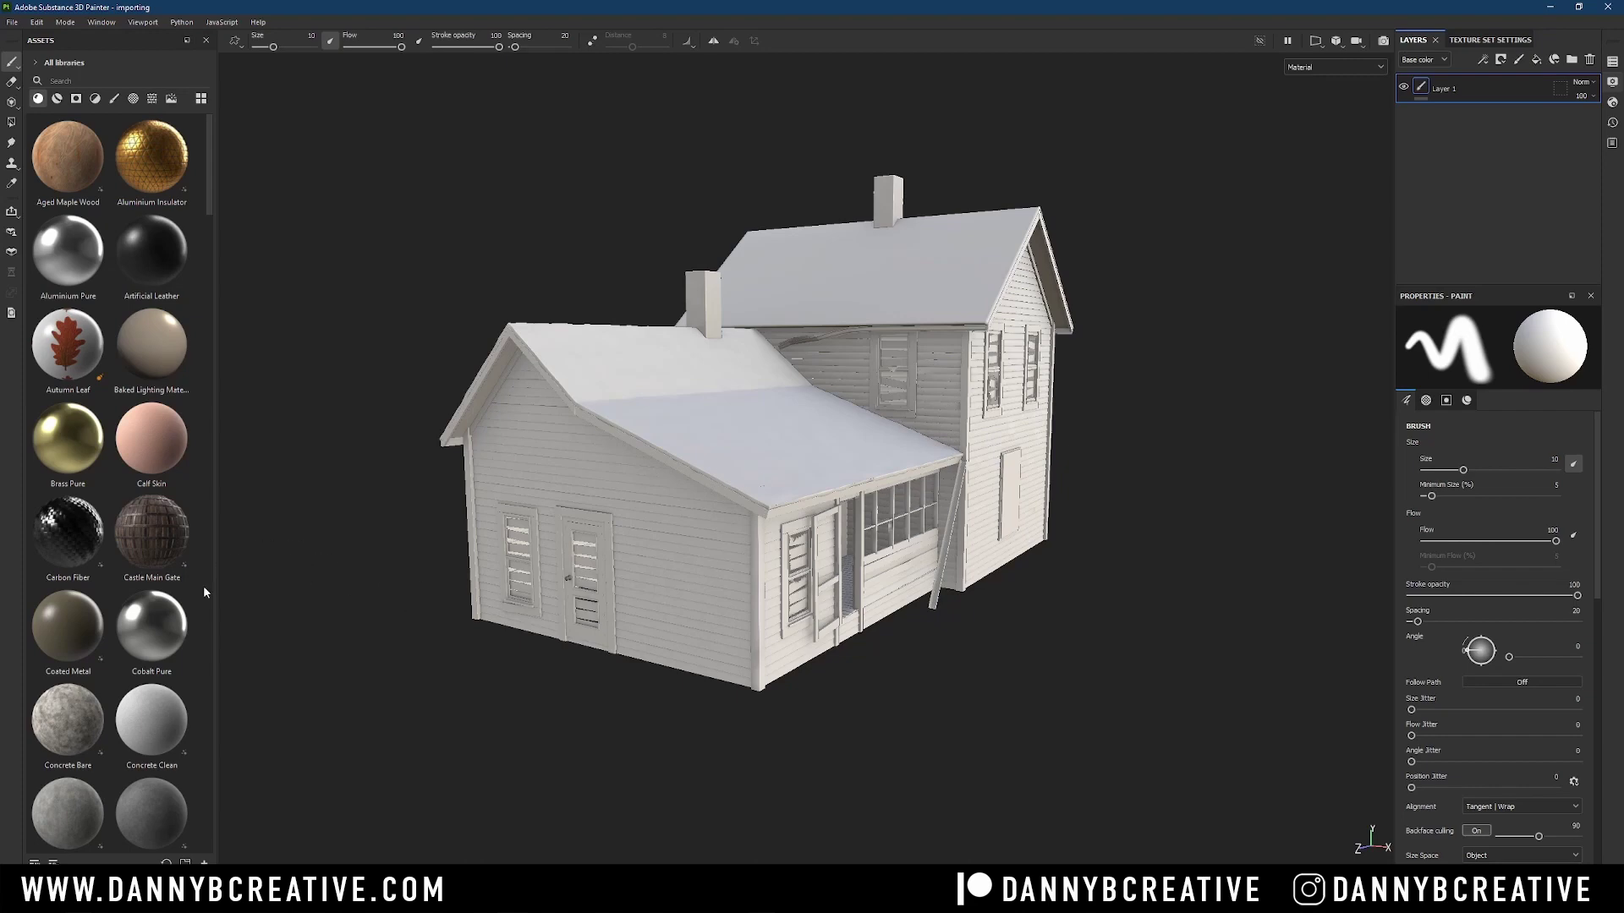
{"action": "key", "text": "alt+Tab"}
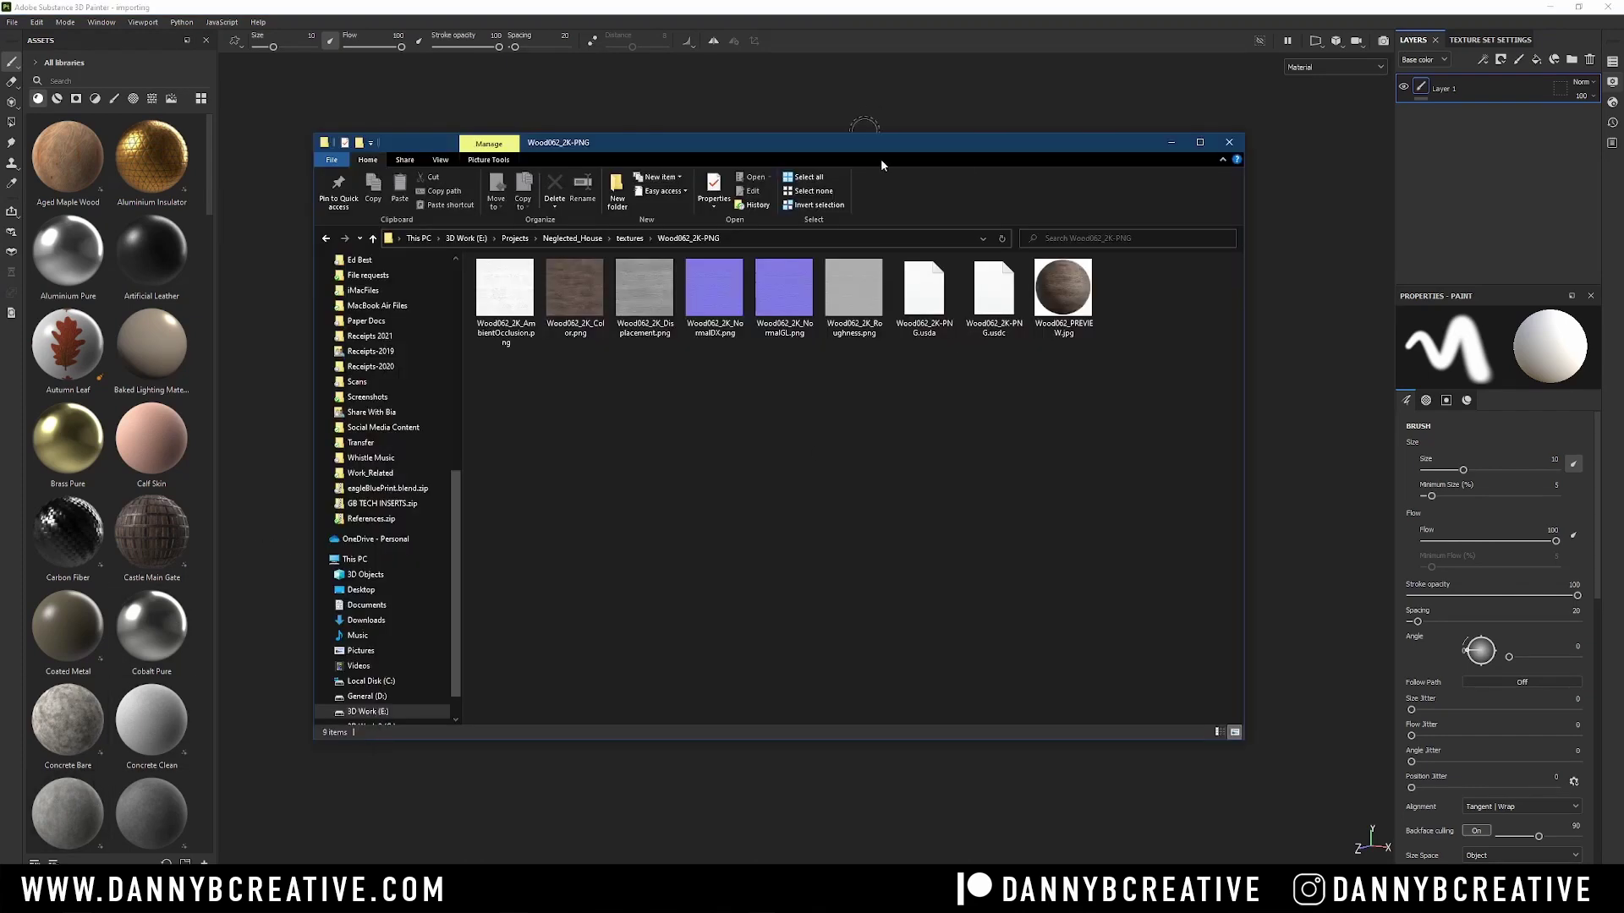
{"action": "left_click_drag", "start_coordinate": [879, 143], "coordinate": [863, 177]}
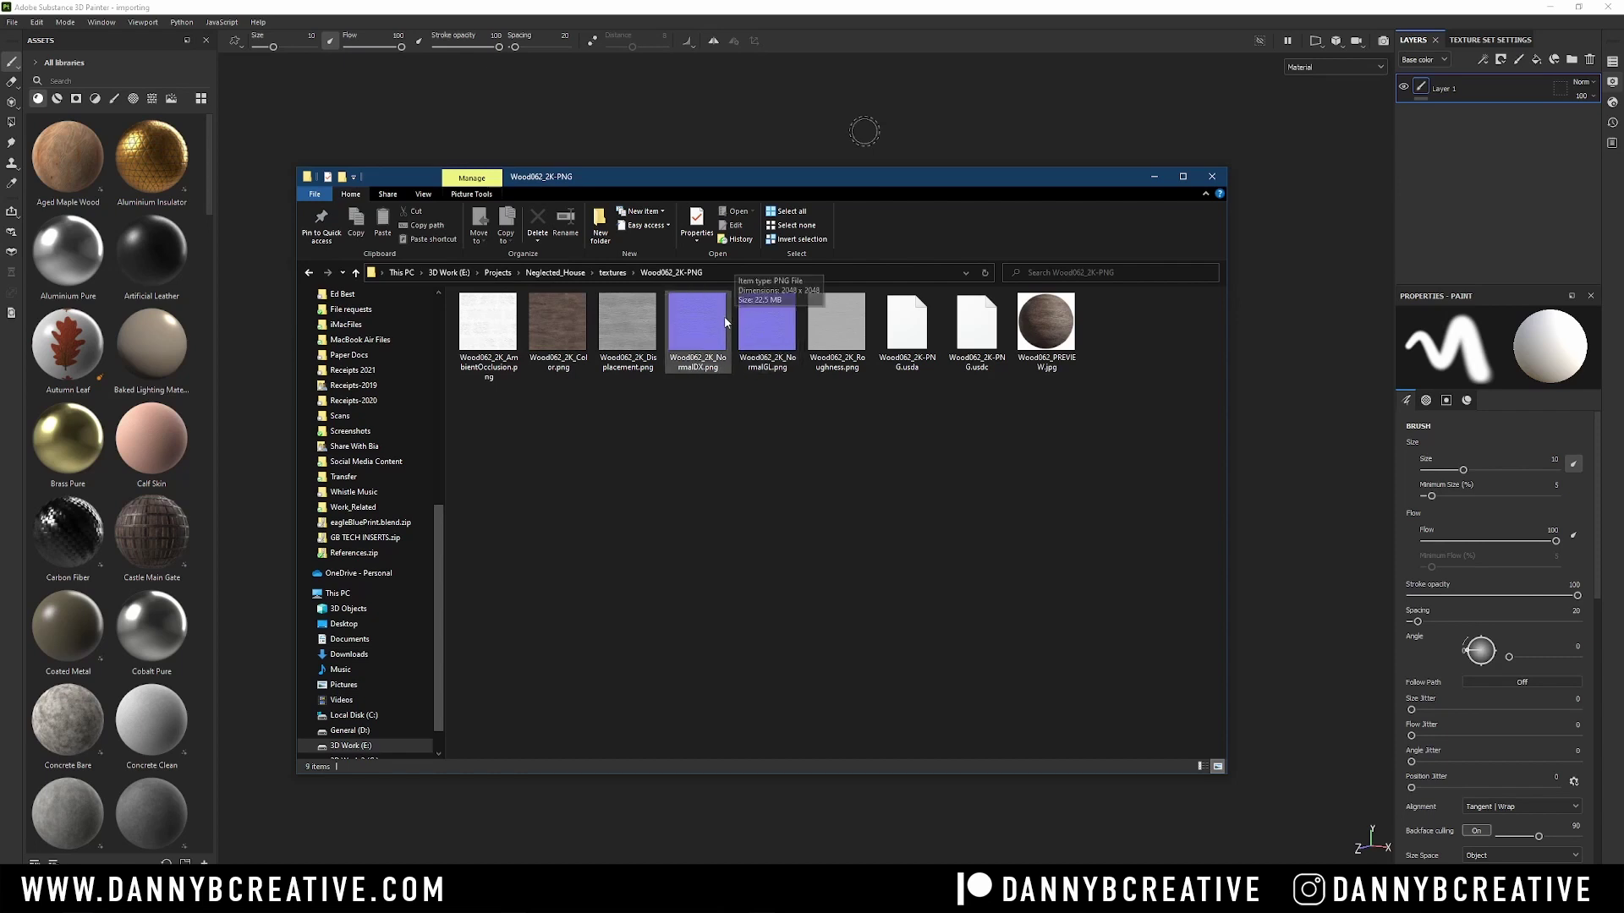
{"action": "left_click", "coordinate": [812, 343]}
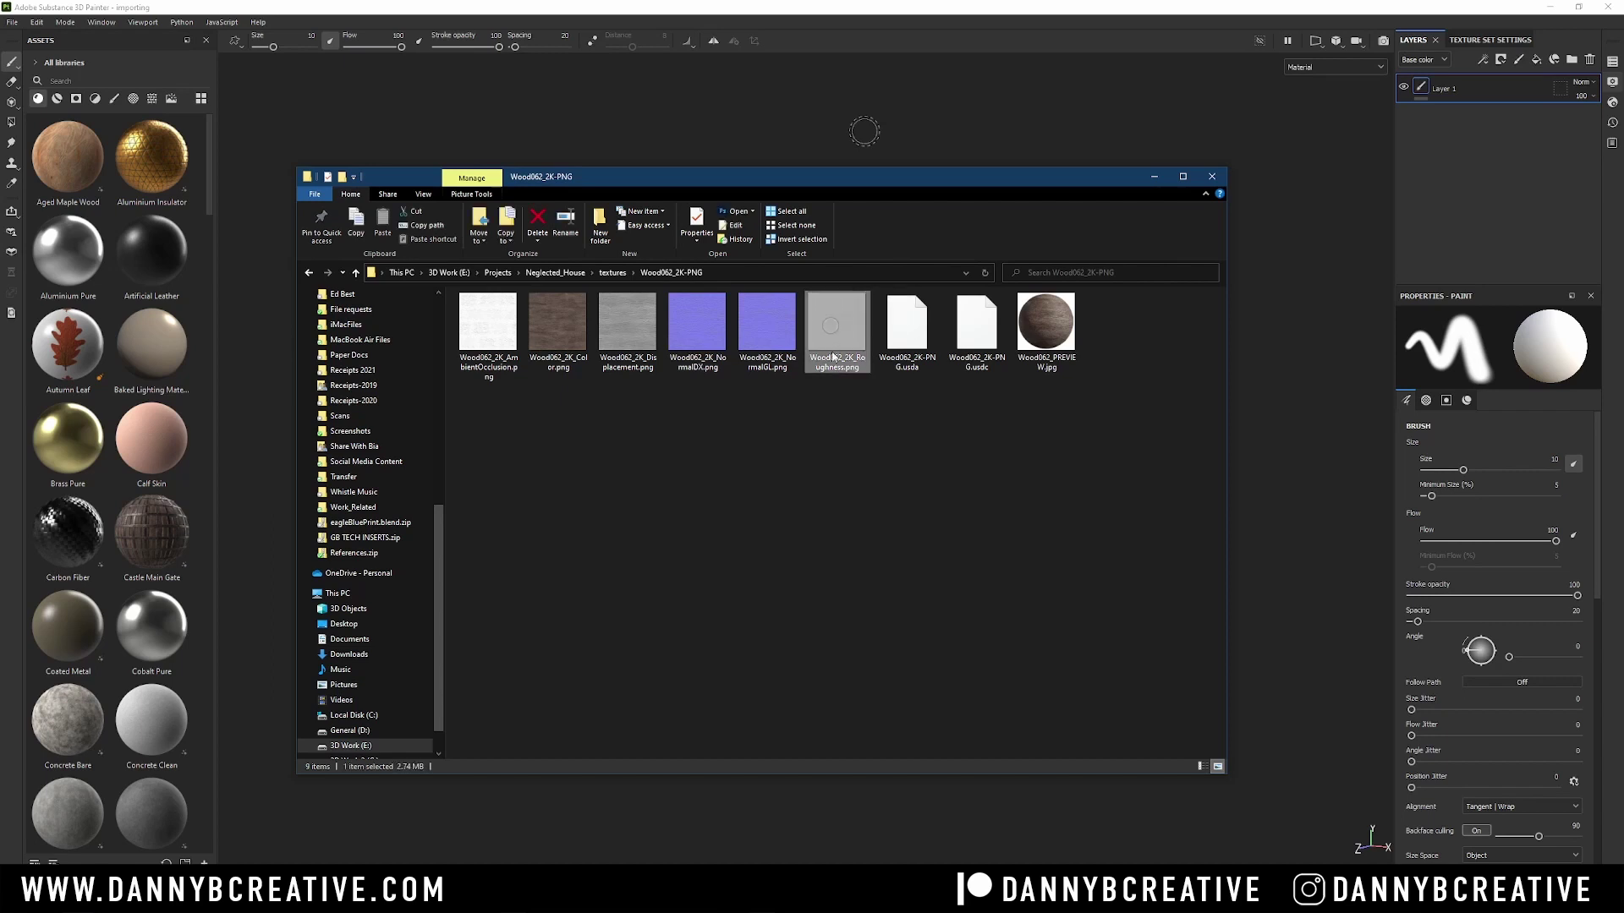
{"action": "left_click", "coordinate": [770, 308], "text": "ctrl"}
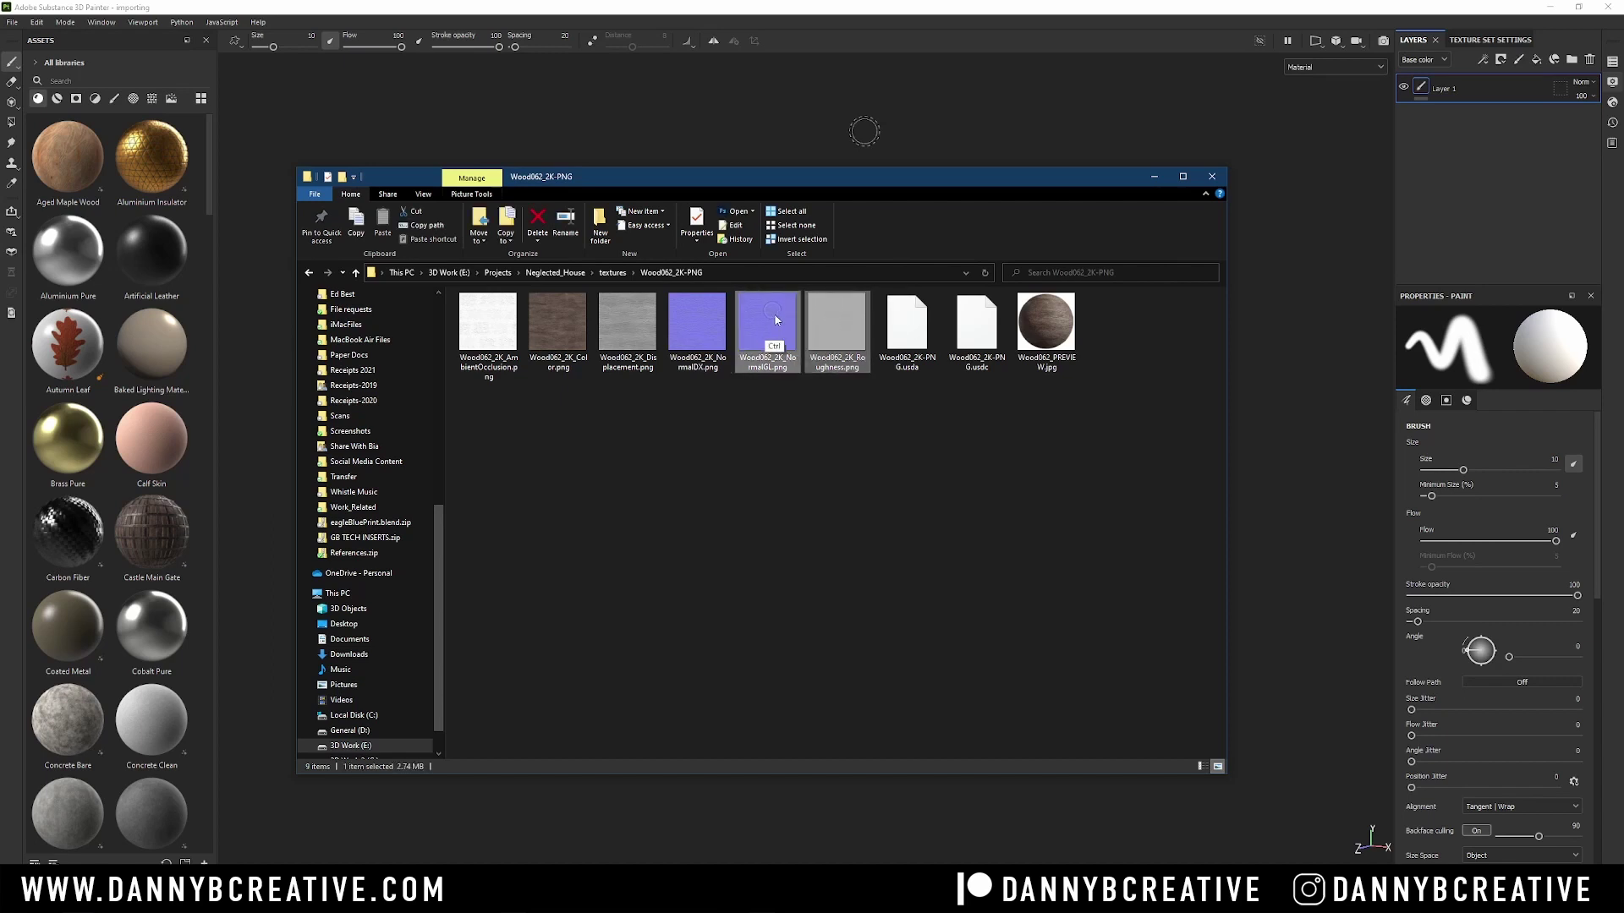
{"action": "left_click", "coordinate": [627, 309], "text": "ctrl"}
{"action": "left_click", "coordinate": [557, 319], "text": "ctrl"}
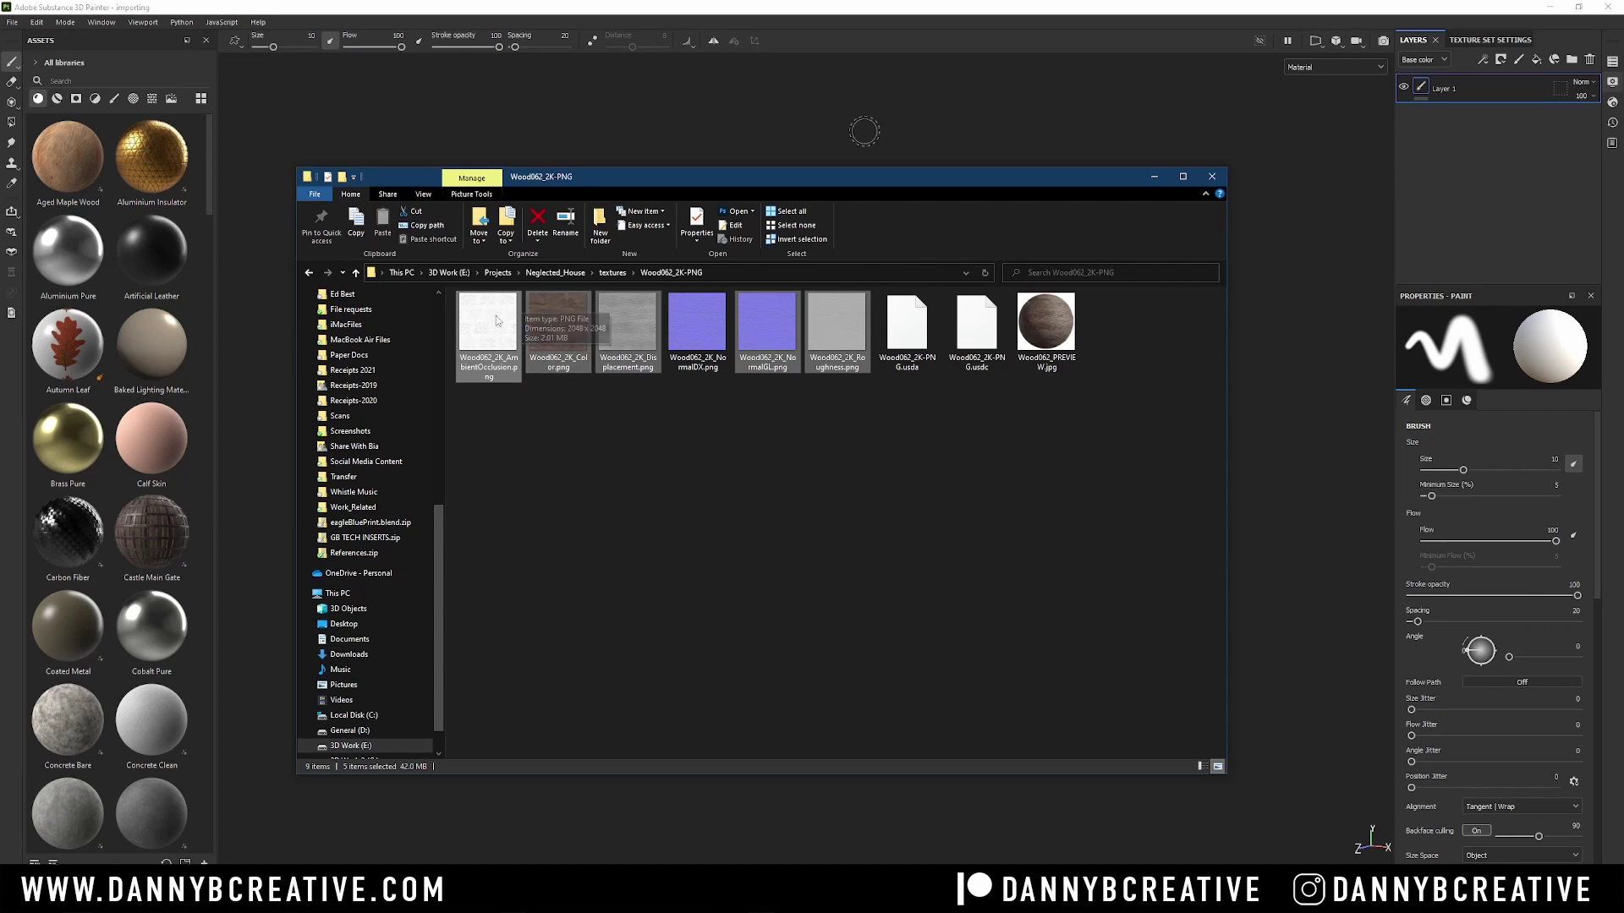
{"action": "mouse_move", "coordinate": [488, 324]}
{"action": "left_mouse_down"}
{"action": "mouse_move", "coordinate": [248, 403]}
{"action": "mouse_move", "coordinate": [131, 337]}
{"action": "left_mouse_up"}
Step: Set the usage of all five Wood062_2K images to texture for the import
{"action": "left_click_drag", "start_coordinate": [914, 250], "coordinate": [918, 271]}
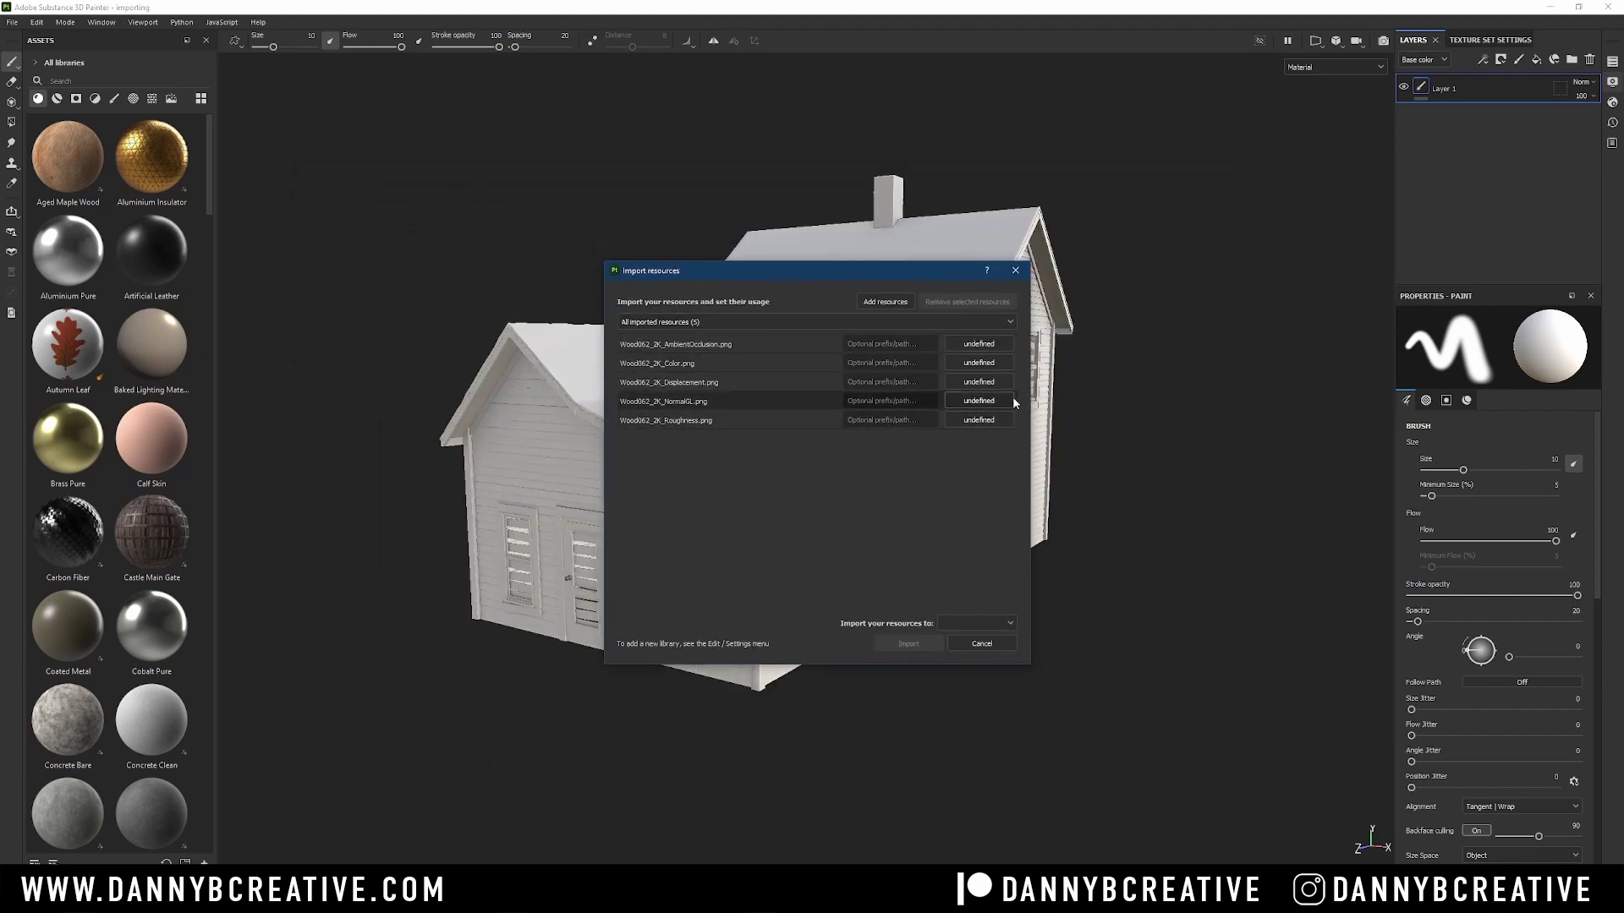
{"action": "left_click_drag", "start_coordinate": [904, 266], "coordinate": [920, 263]}
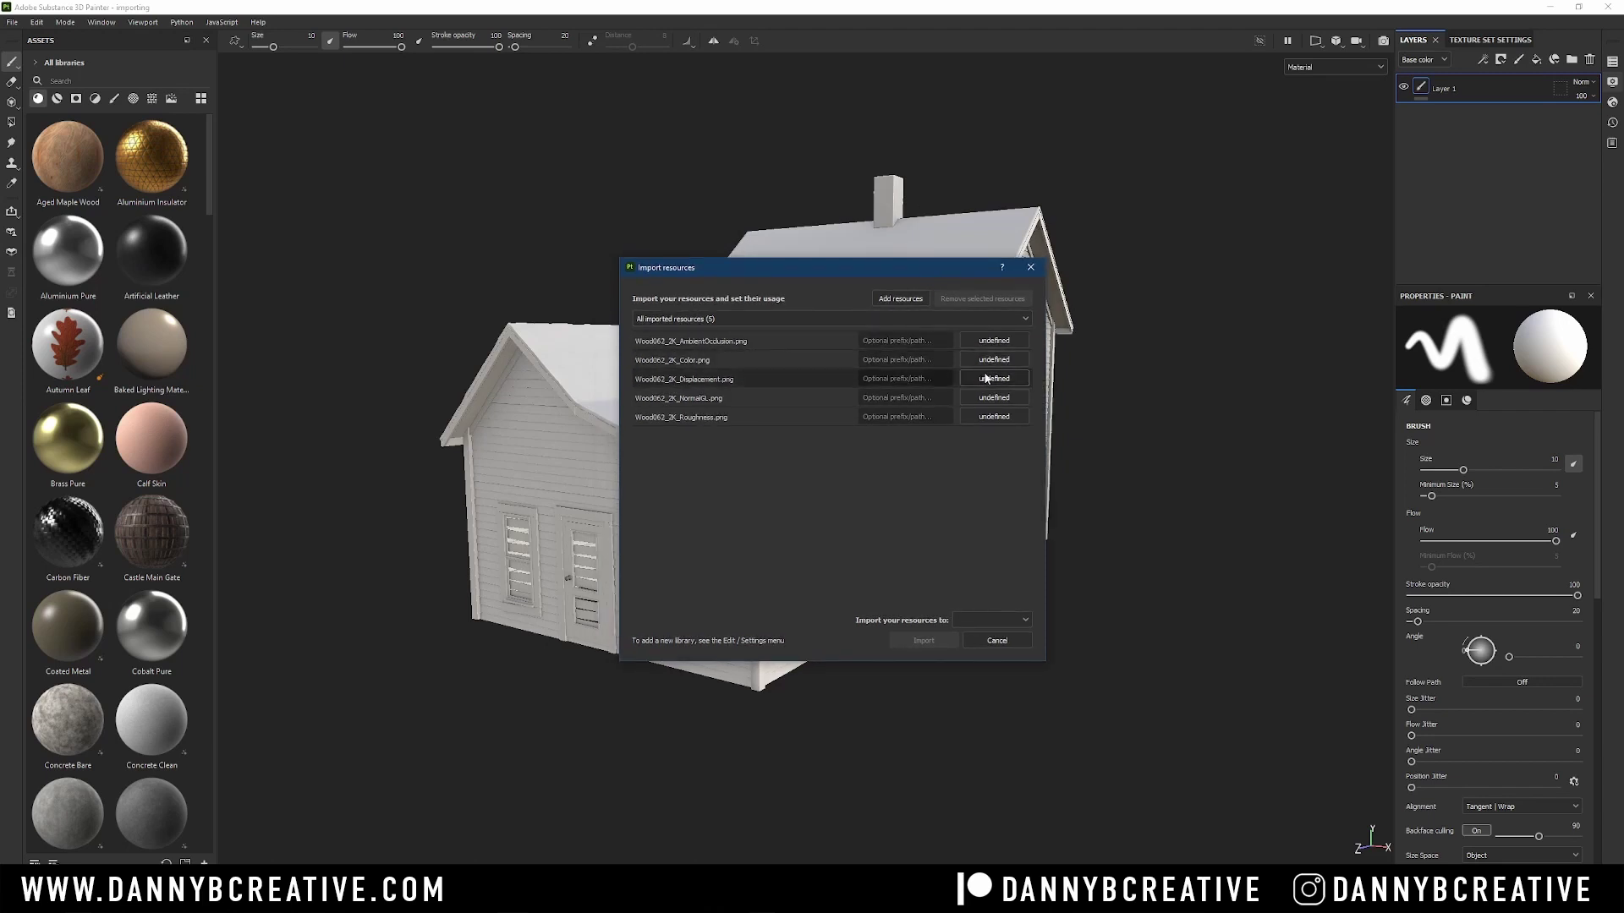
{"action": "left_click", "coordinate": [1016, 343]}
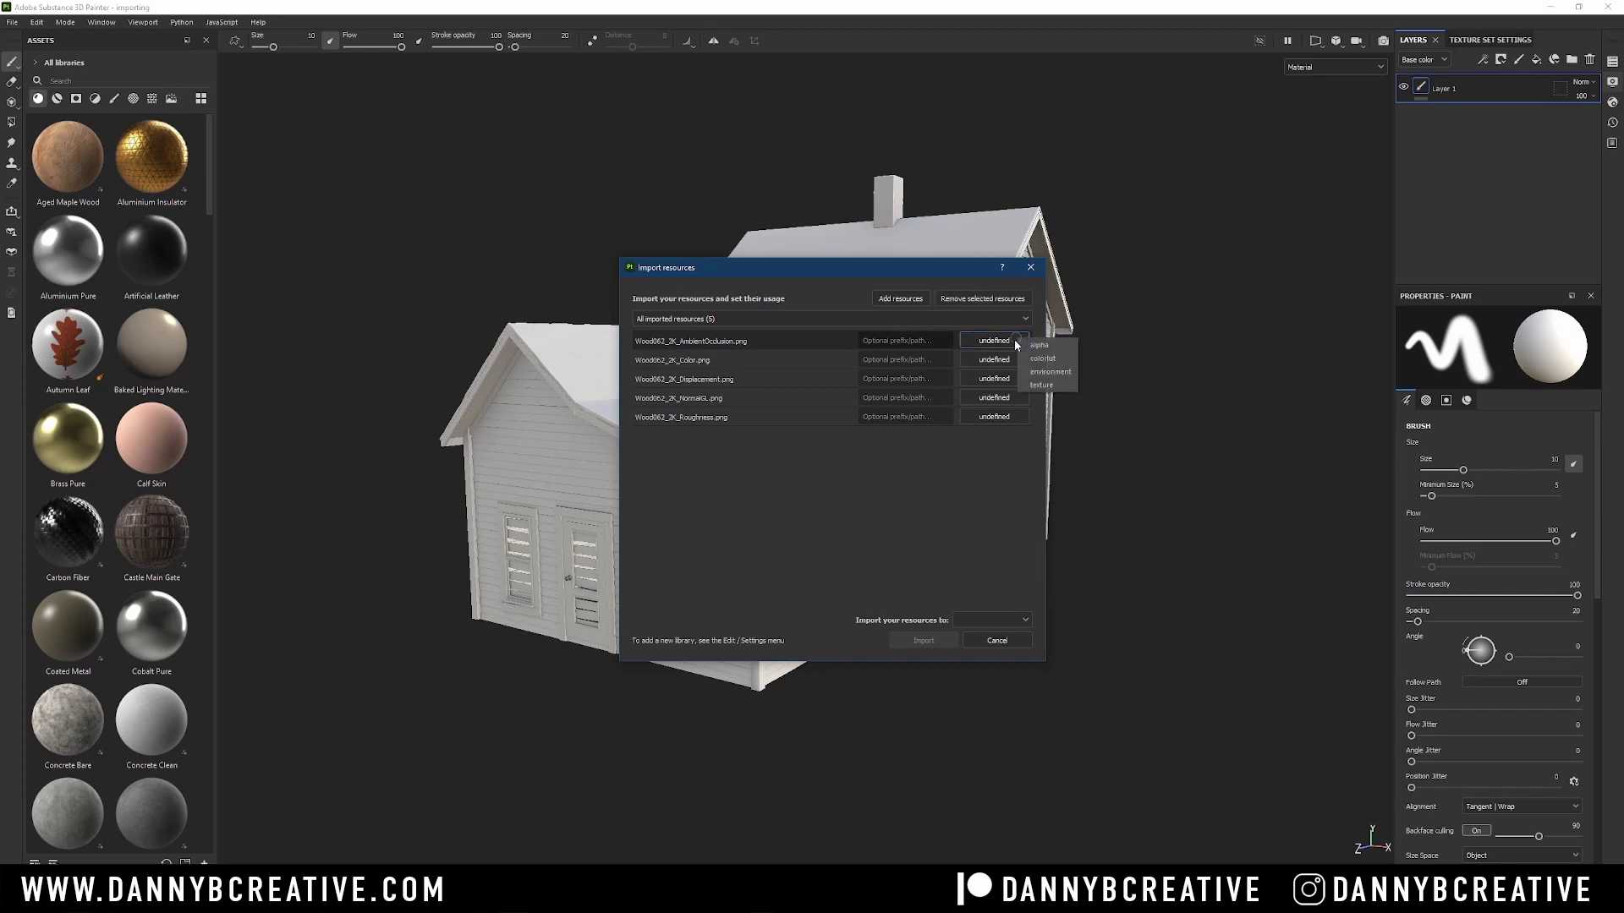
{"action": "left_click", "coordinate": [1041, 385]}
{"action": "left_click", "coordinate": [1002, 359]}
{"action": "left_click", "coordinate": [1032, 403]}
{"action": "left_click", "coordinate": [1009, 397]}
{"action": "left_click", "coordinate": [1032, 440]}
{"action": "left_click", "coordinate": [998, 379]}
{"action": "left_click", "coordinate": [1033, 421]}
{"action": "left_click", "coordinate": [1011, 417]}
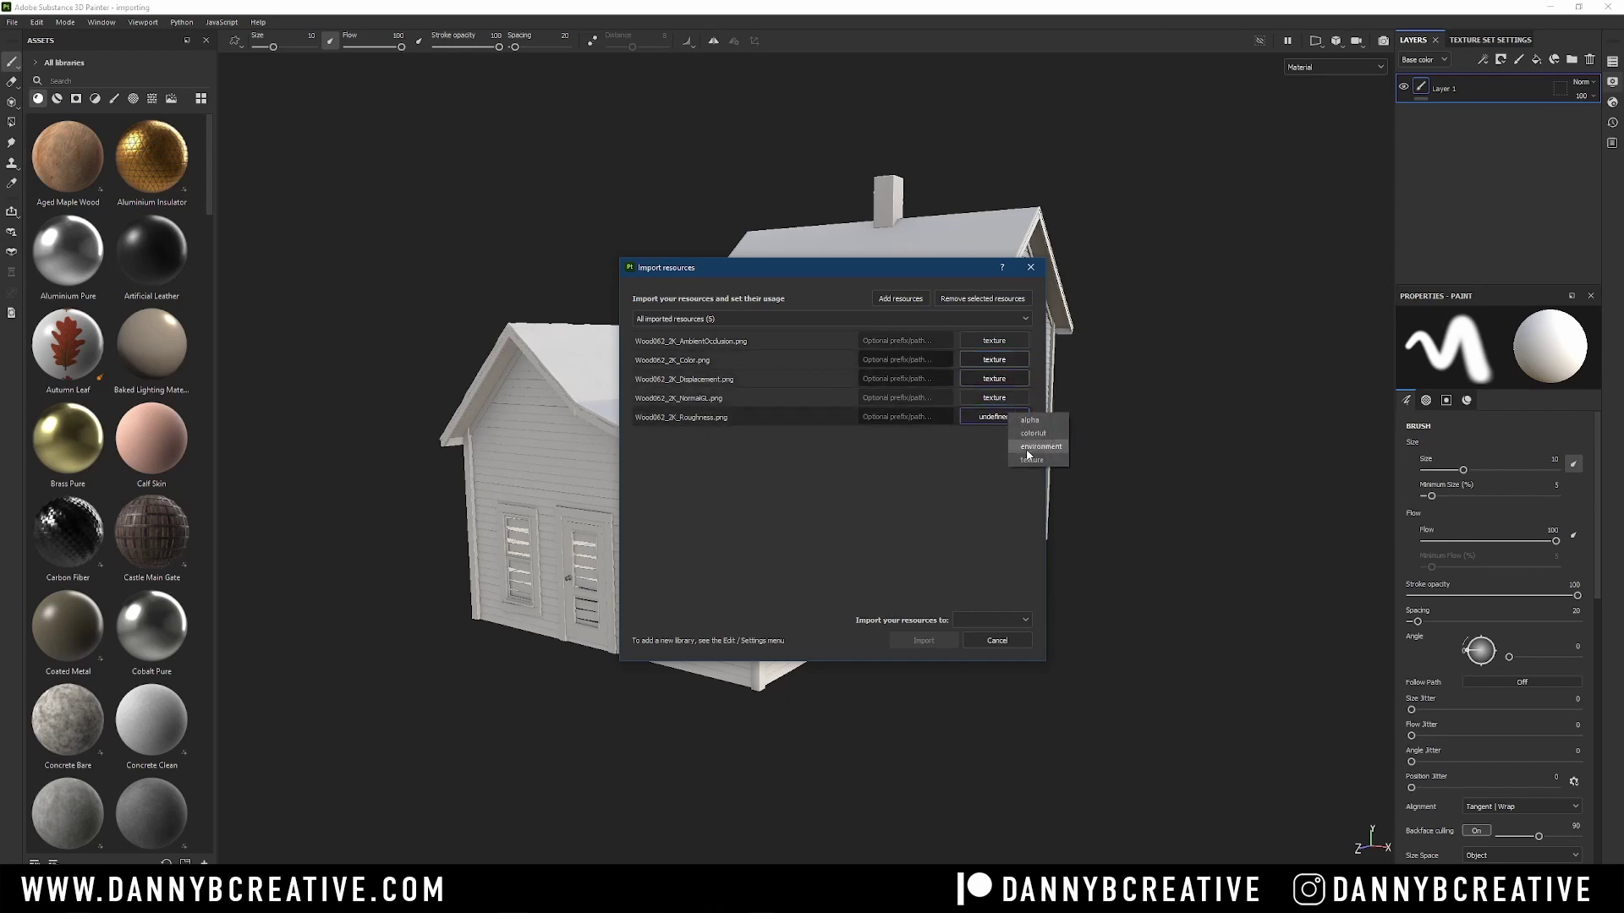
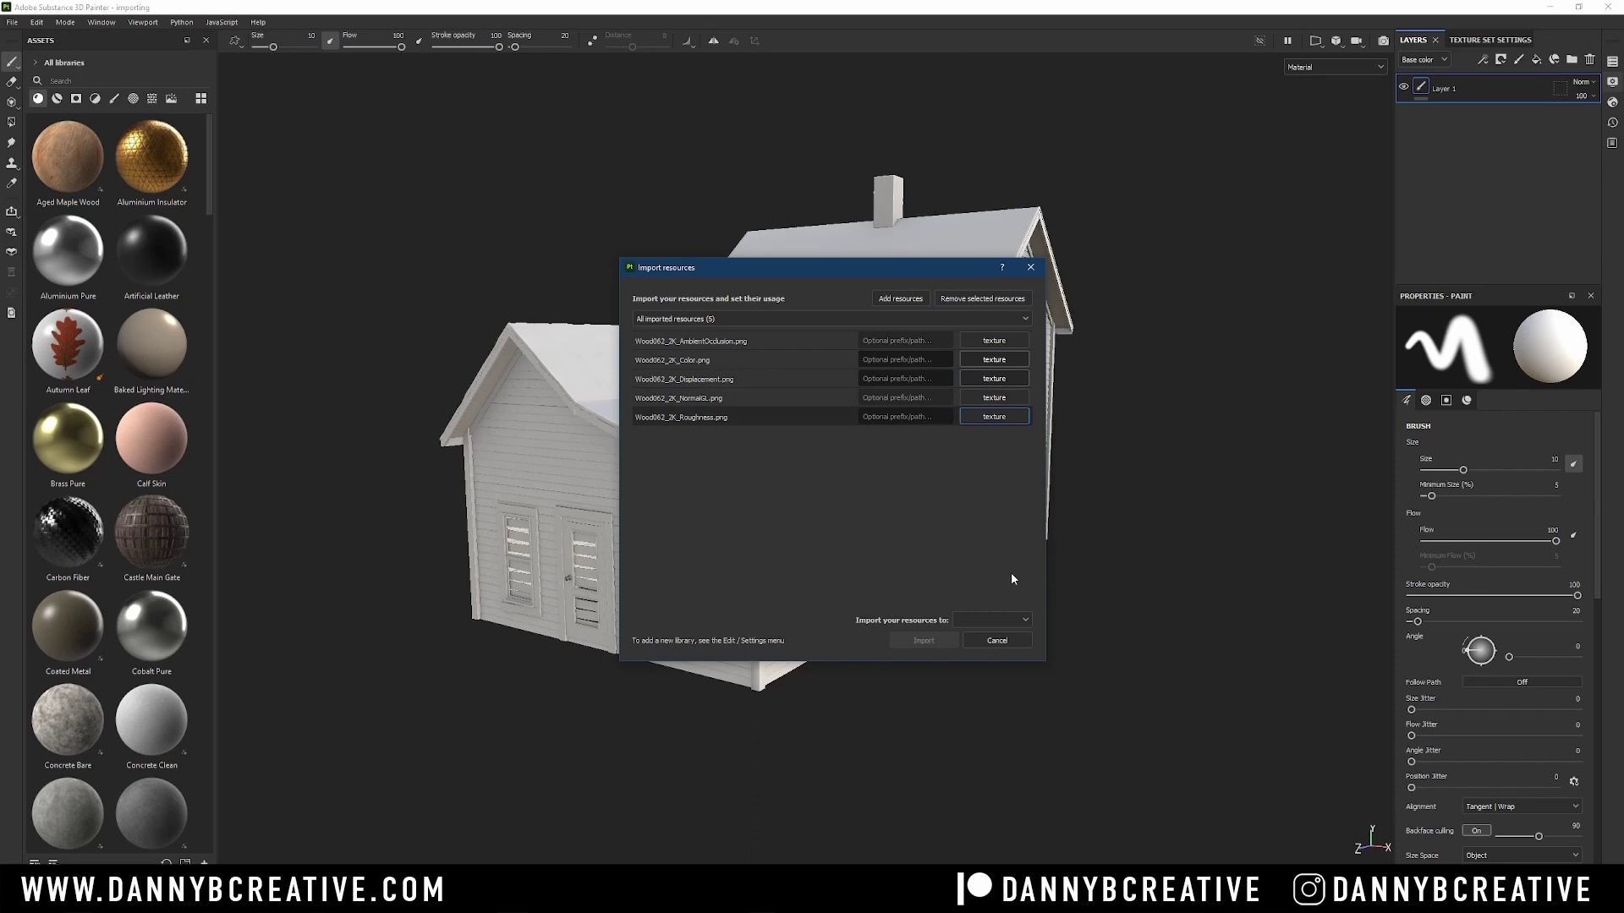
Step: Import the five Wood062_2K textures into the current project 'importing'
{"action": "left_click", "coordinate": [1012, 624]}
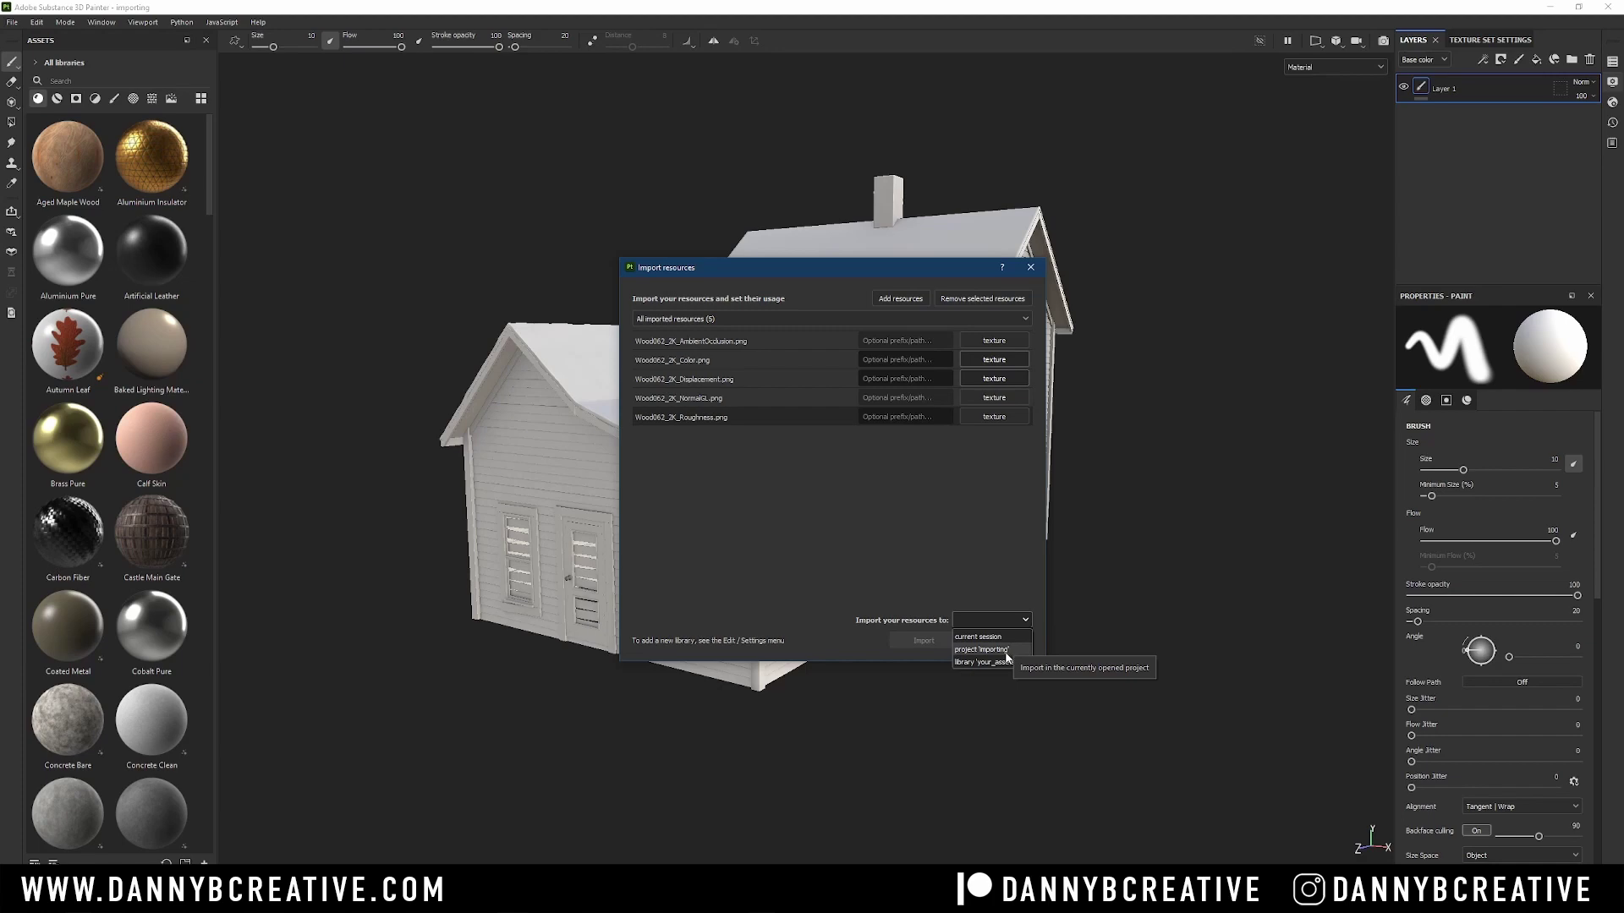
{"action": "left_click", "coordinate": [981, 649]}
{"action": "left_click", "coordinate": [939, 642]}
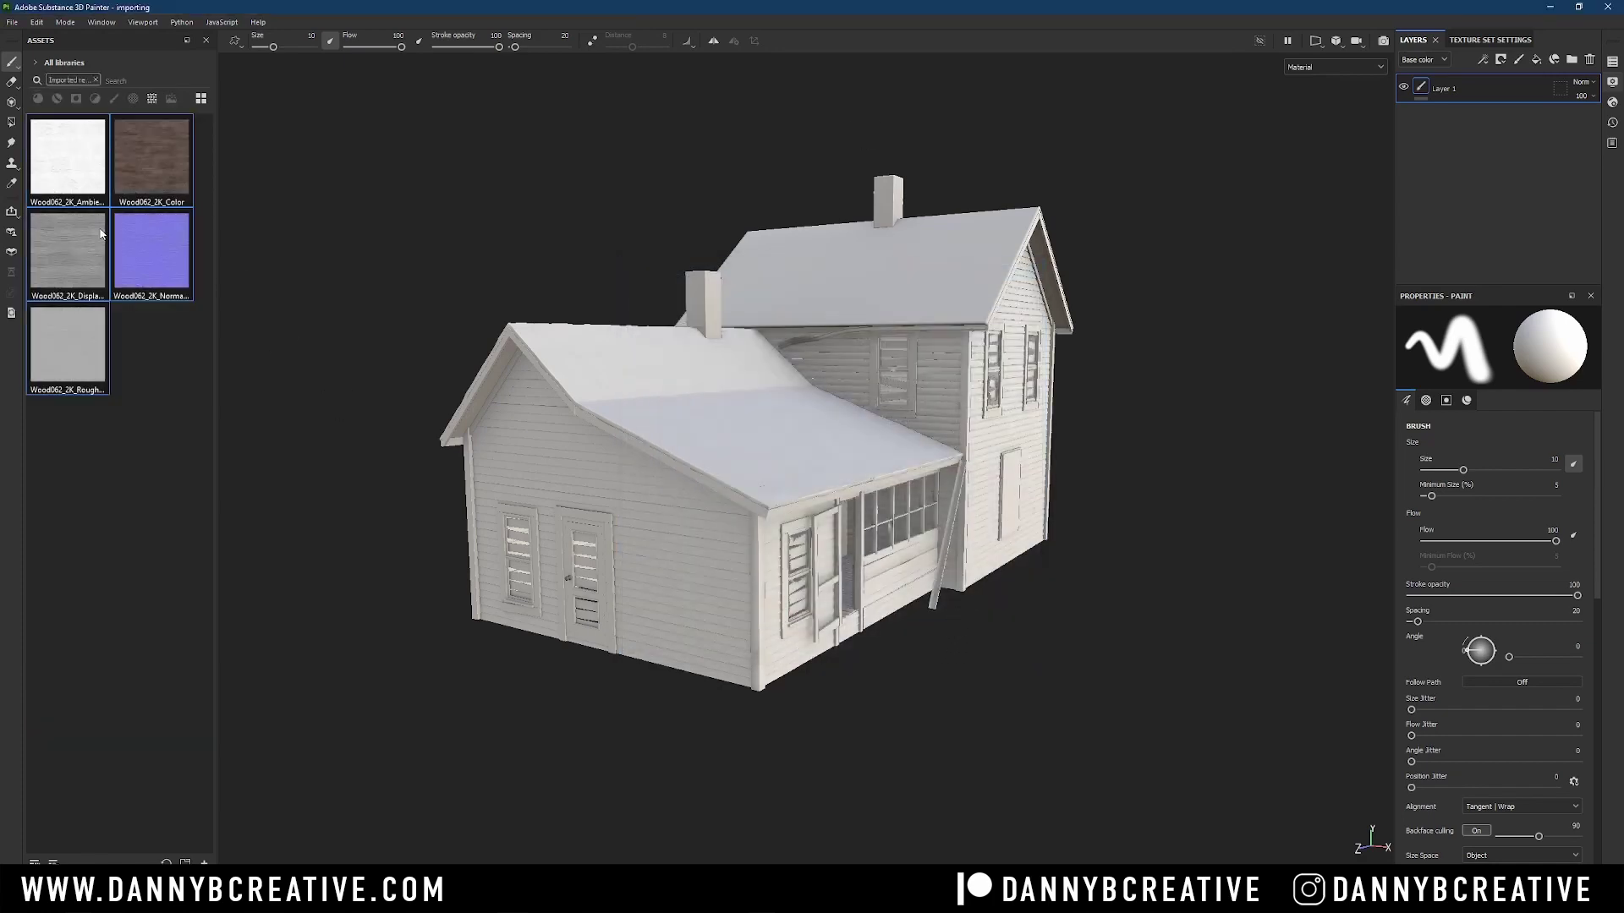
Step: Examine the house model from several angles and review its full list of texture sets
{"action": "mouse_move", "coordinate": [1095, 417]}
{"action": "left_mouse_down", "text": "alt"}
{"action": "mouse_move", "coordinate": [973, 414]}
{"action": "mouse_move", "coordinate": [952, 446]}
{"action": "left_mouse_up", "text": "alt"}
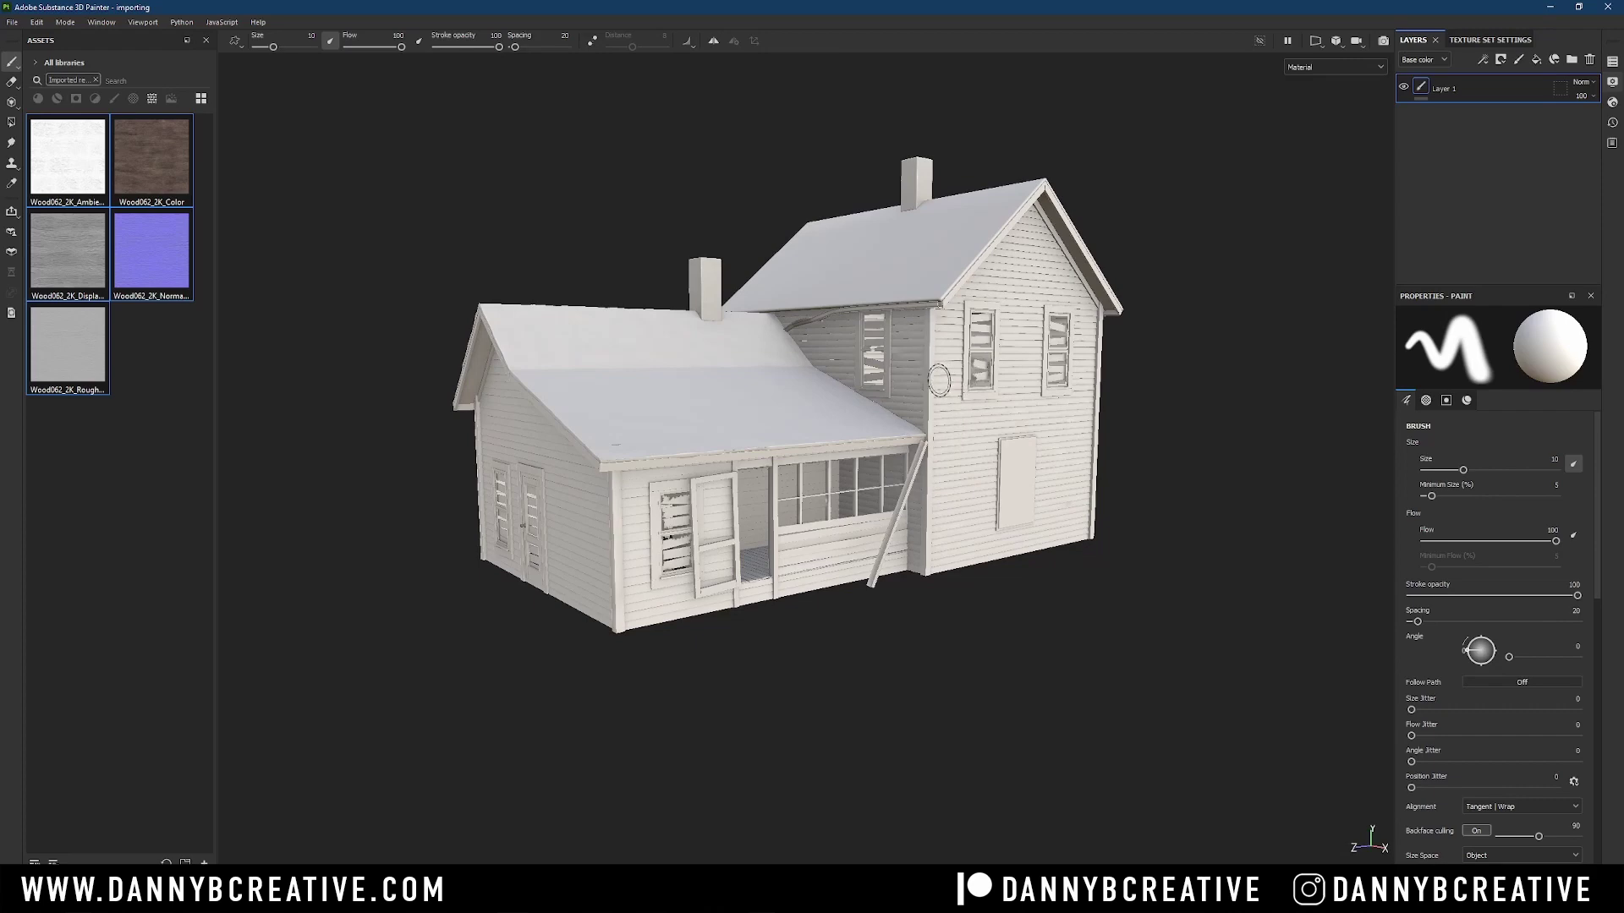
{"action": "left_click_drag", "start_coordinate": [948, 462], "coordinate": [954, 431], "text": "alt"}
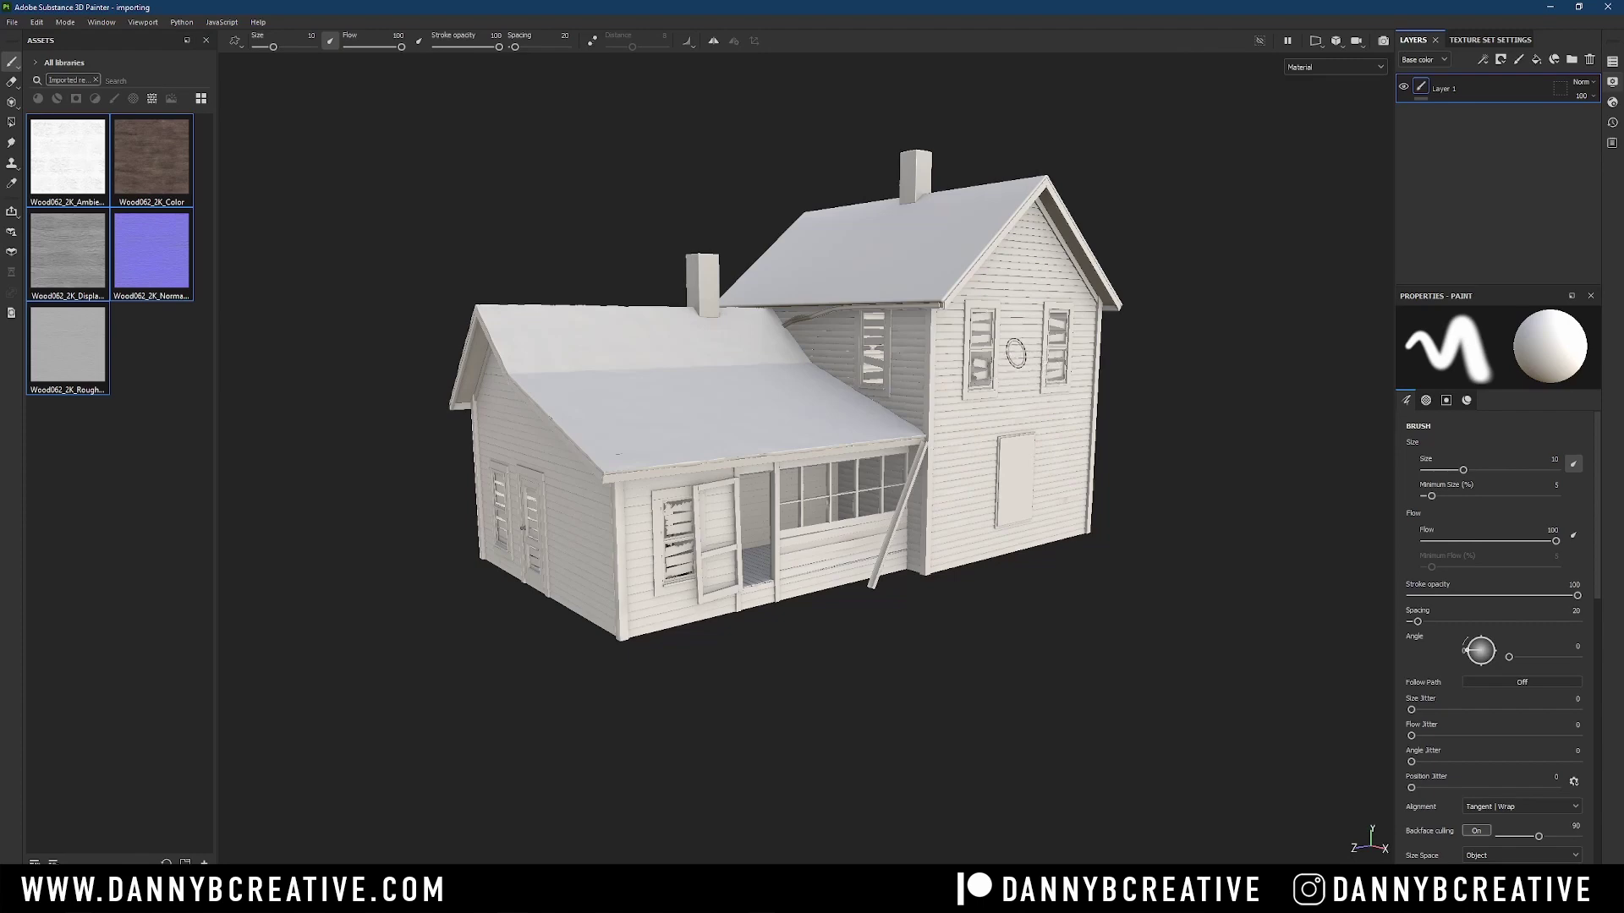
{"action": "left_click_drag", "start_coordinate": [1015, 353], "coordinate": [989, 355], "text": "alt"}
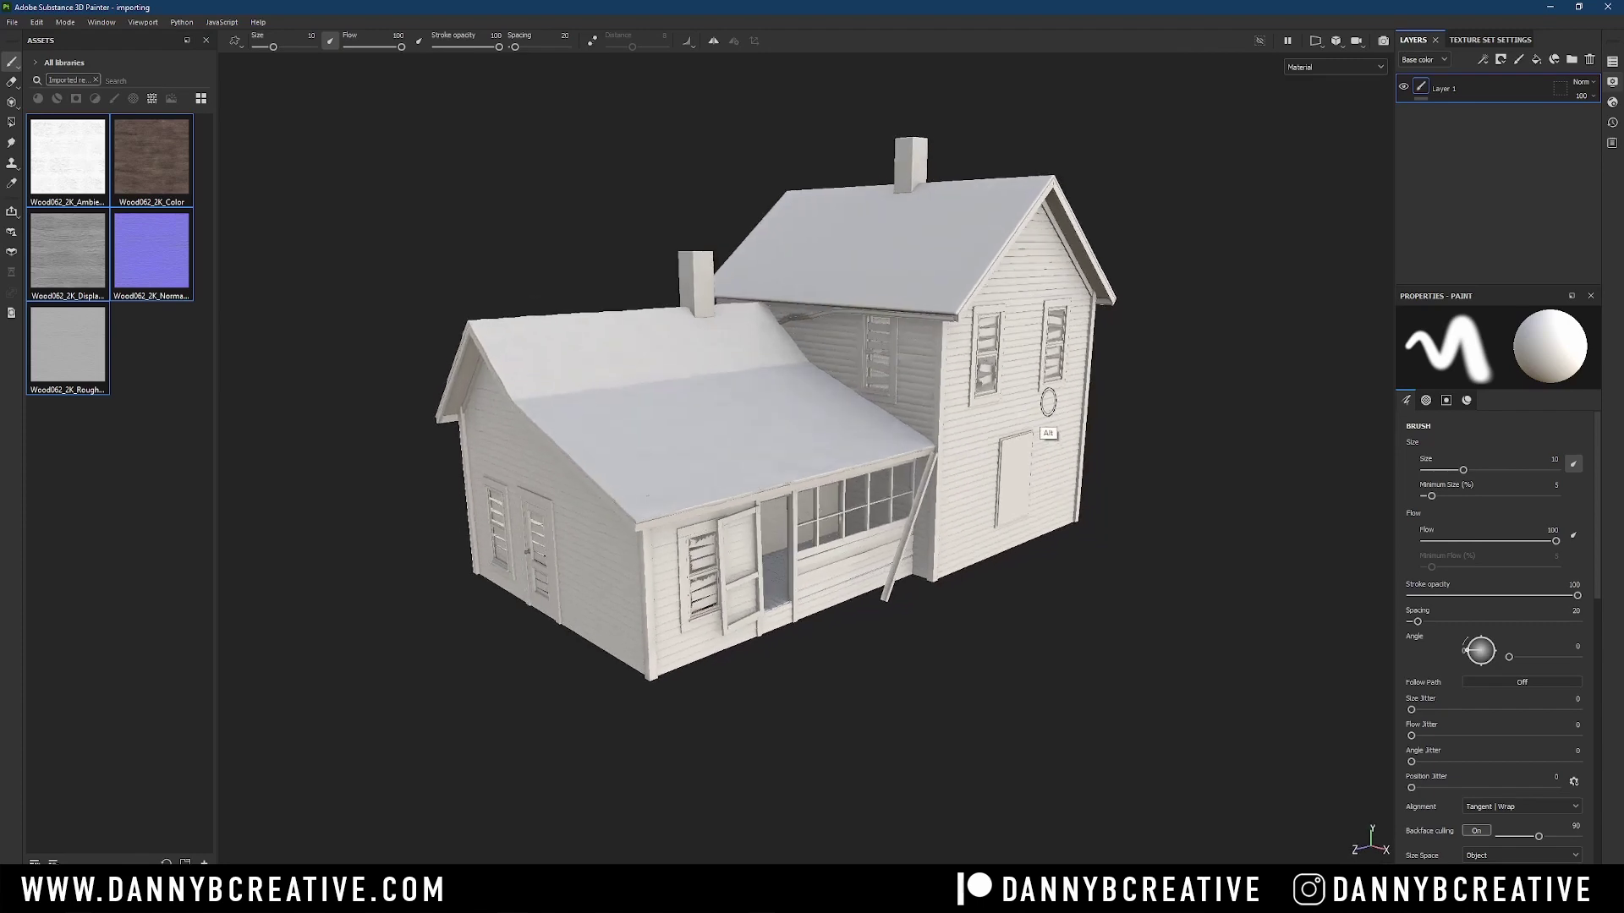
{"action": "left_click", "coordinate": [1611, 61]}
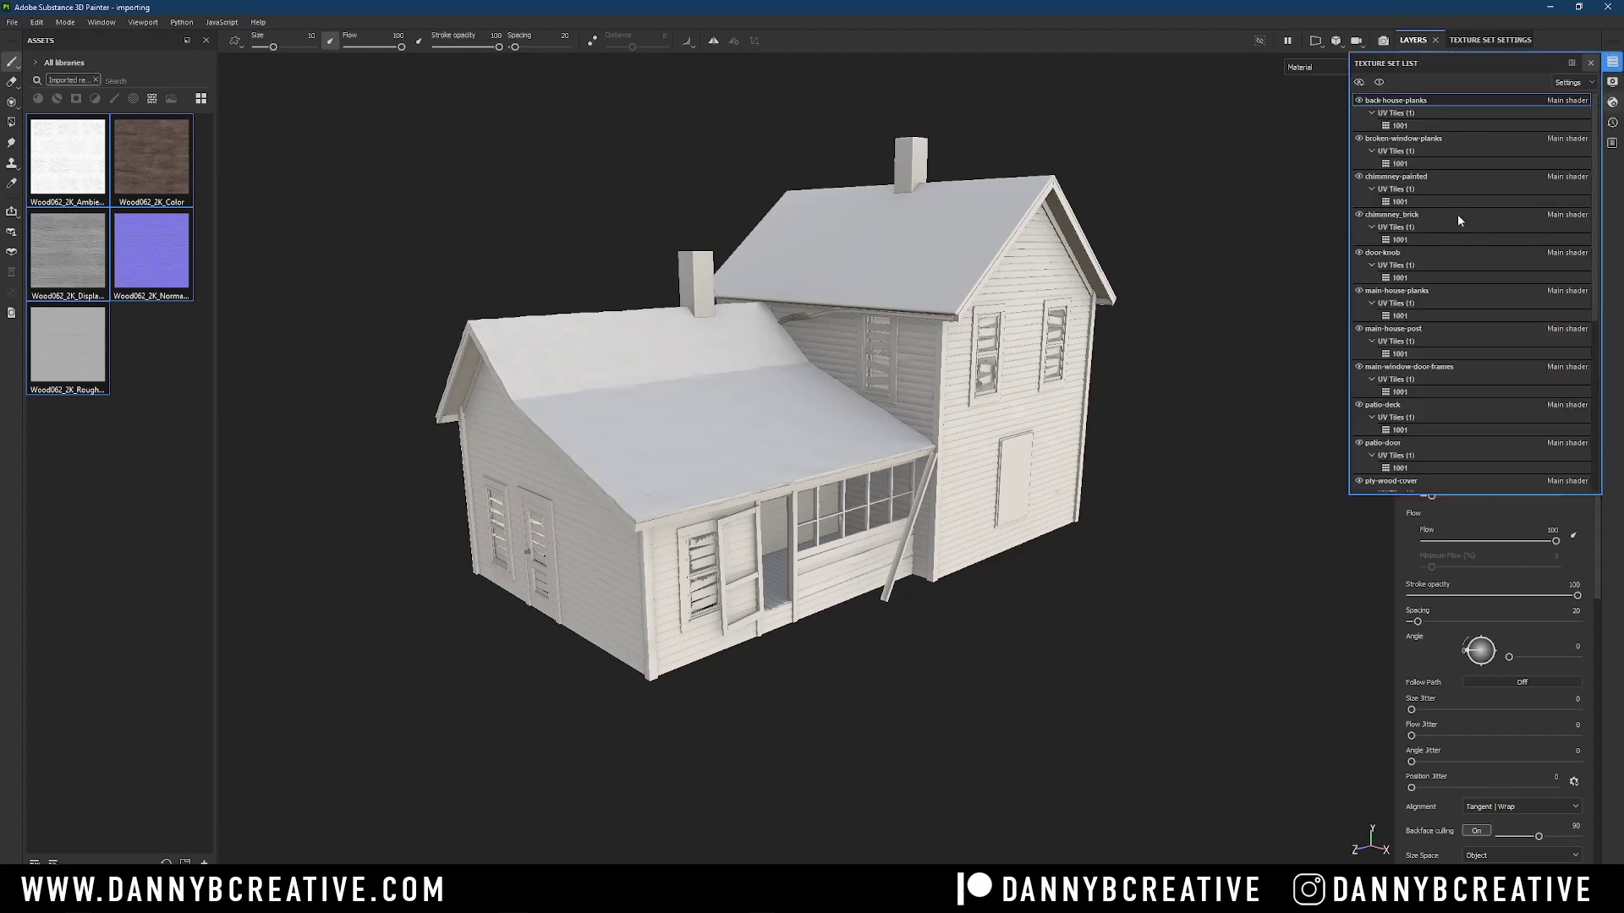
{"action": "left_click_drag", "start_coordinate": [1595, 208], "coordinate": [1600, 404]}
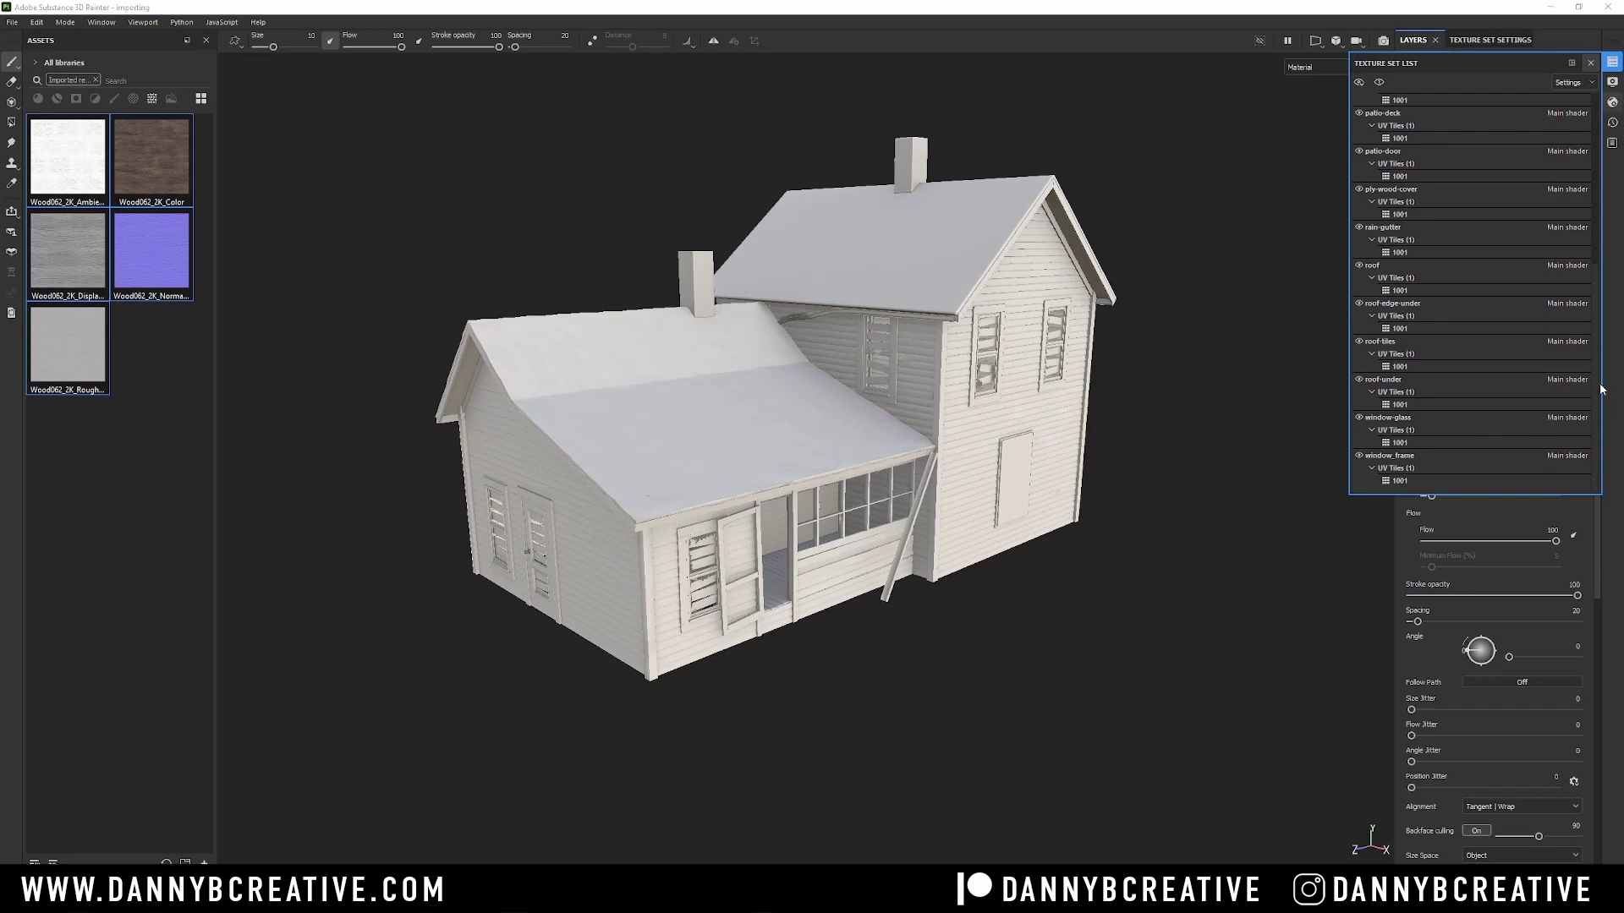
{"action": "left_click", "coordinate": [1590, 63]}
{"action": "left_click_drag", "start_coordinate": [944, 406], "coordinate": [980, 347], "text": "alt"}
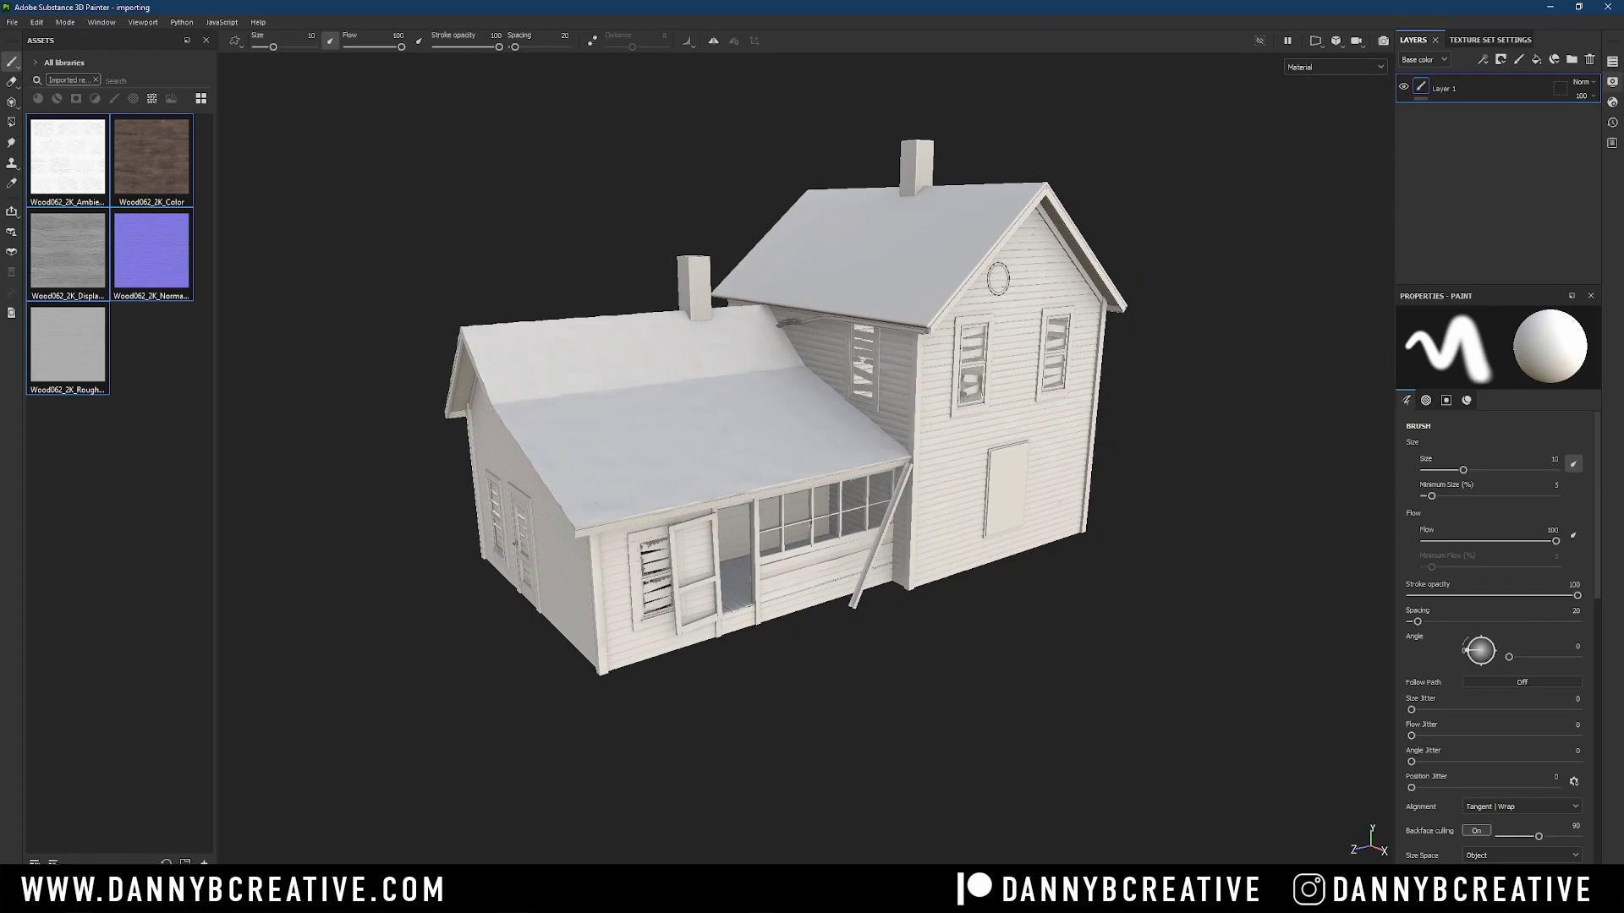
{"action": "left_click_drag", "start_coordinate": [889, 468], "coordinate": [563, 361], "text": "alt"}
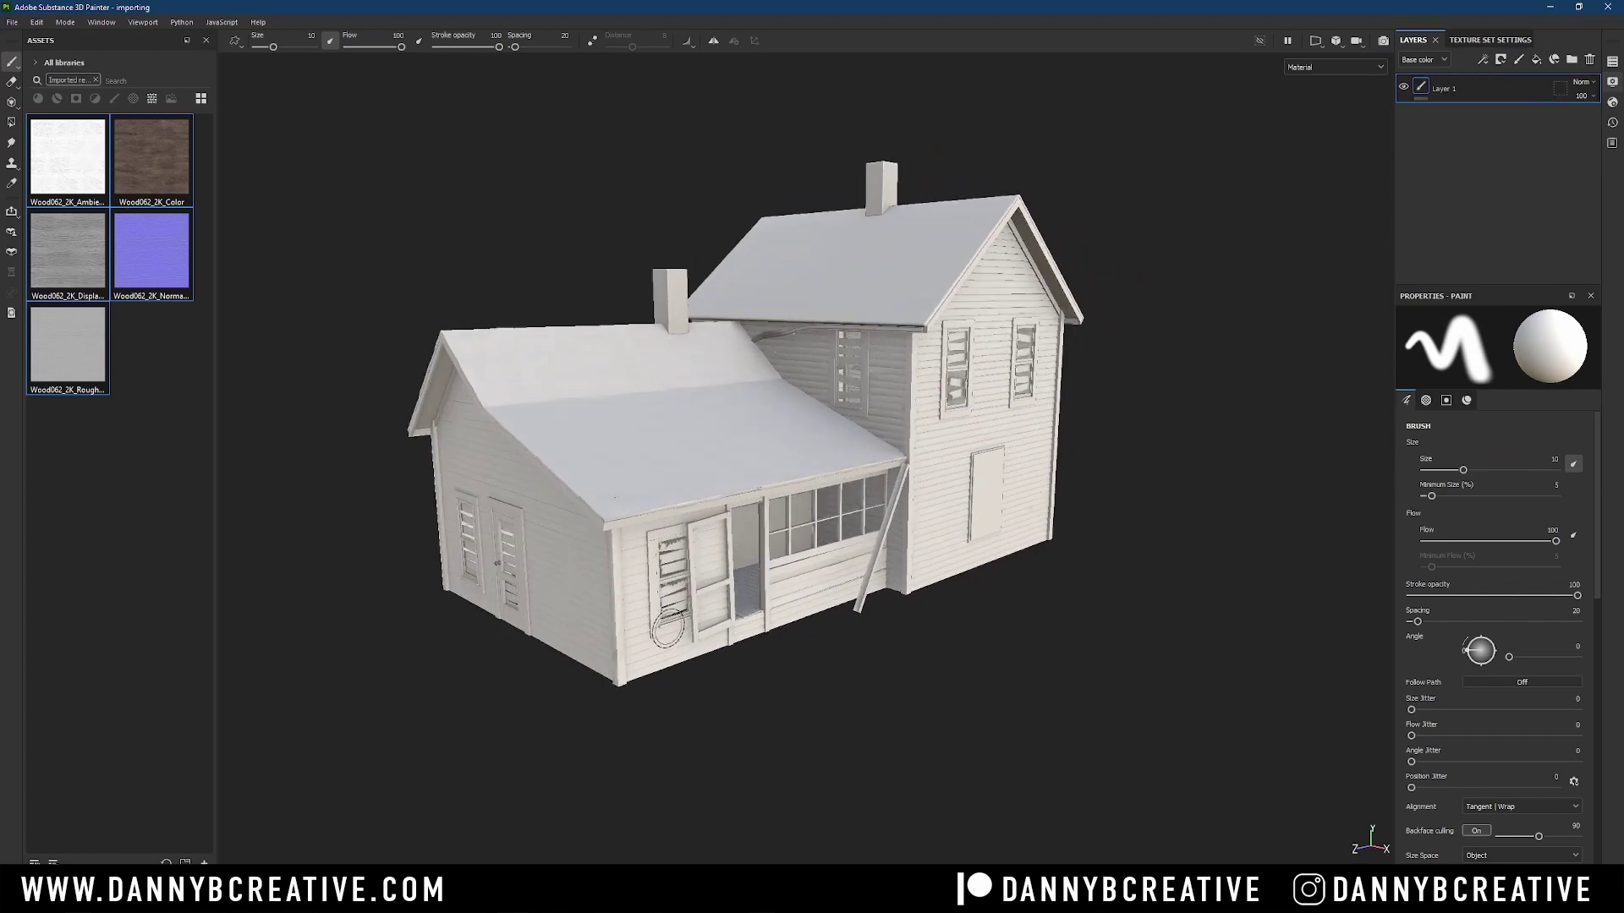
{"action": "mouse_move", "coordinate": [652, 508]}
{"action": "left_mouse_down", "text": "alt"}
{"action": "mouse_move", "coordinate": [634, 561]}
{"action": "mouse_move", "coordinate": [717, 519]}
{"action": "left_mouse_up", "text": "alt"}
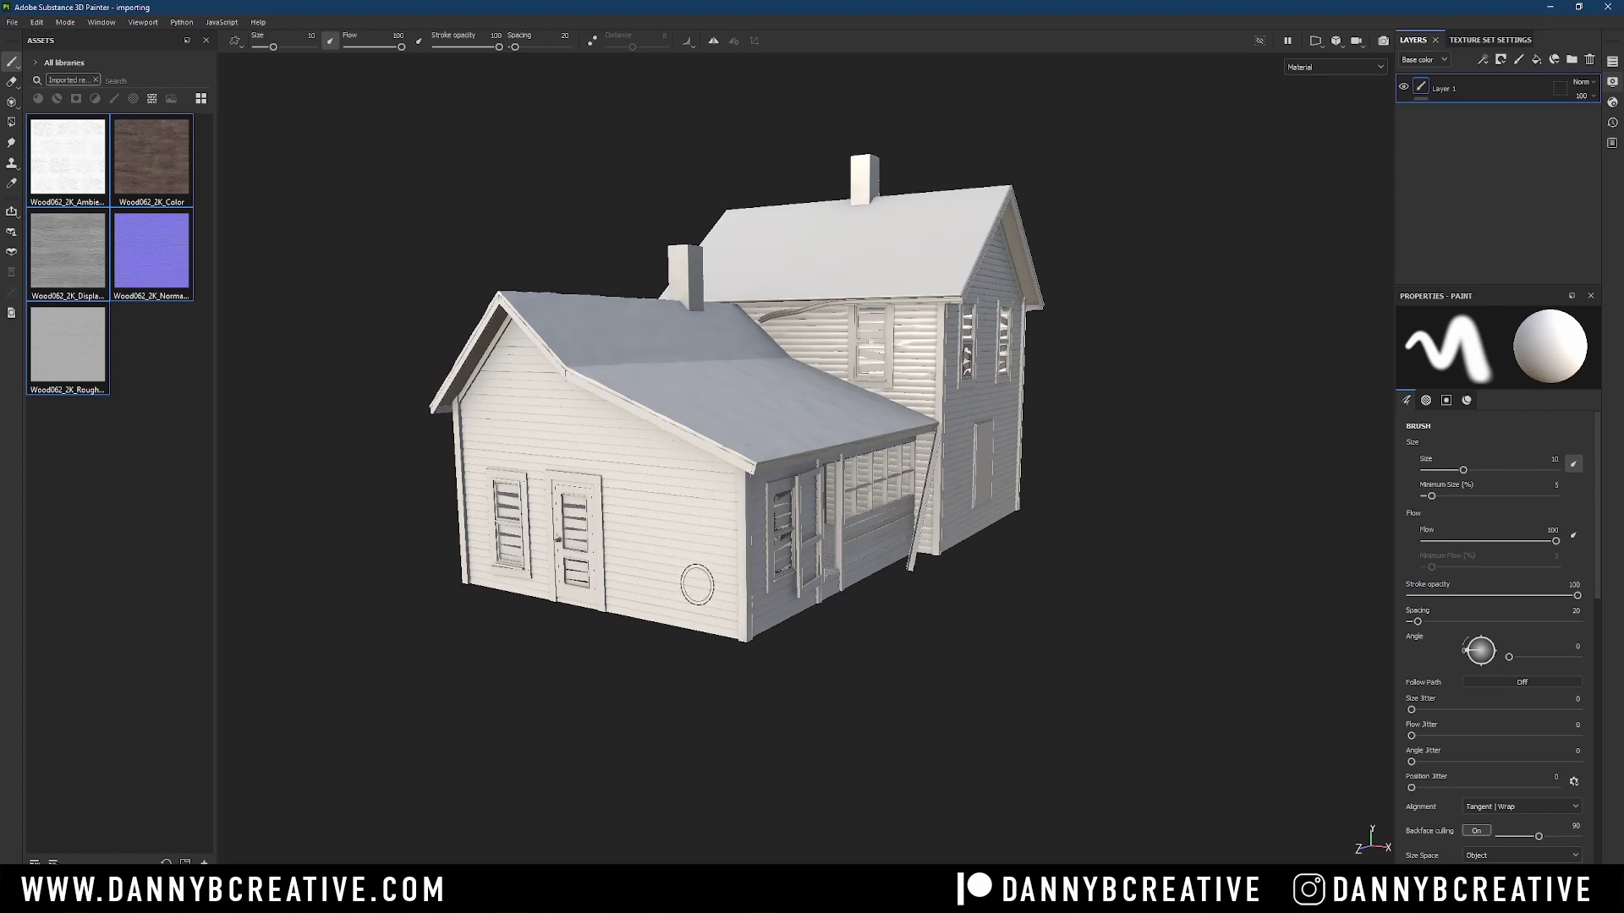
Step: Make back-house-planks the active texture set
{"action": "key", "text": "ctrl+alt"}
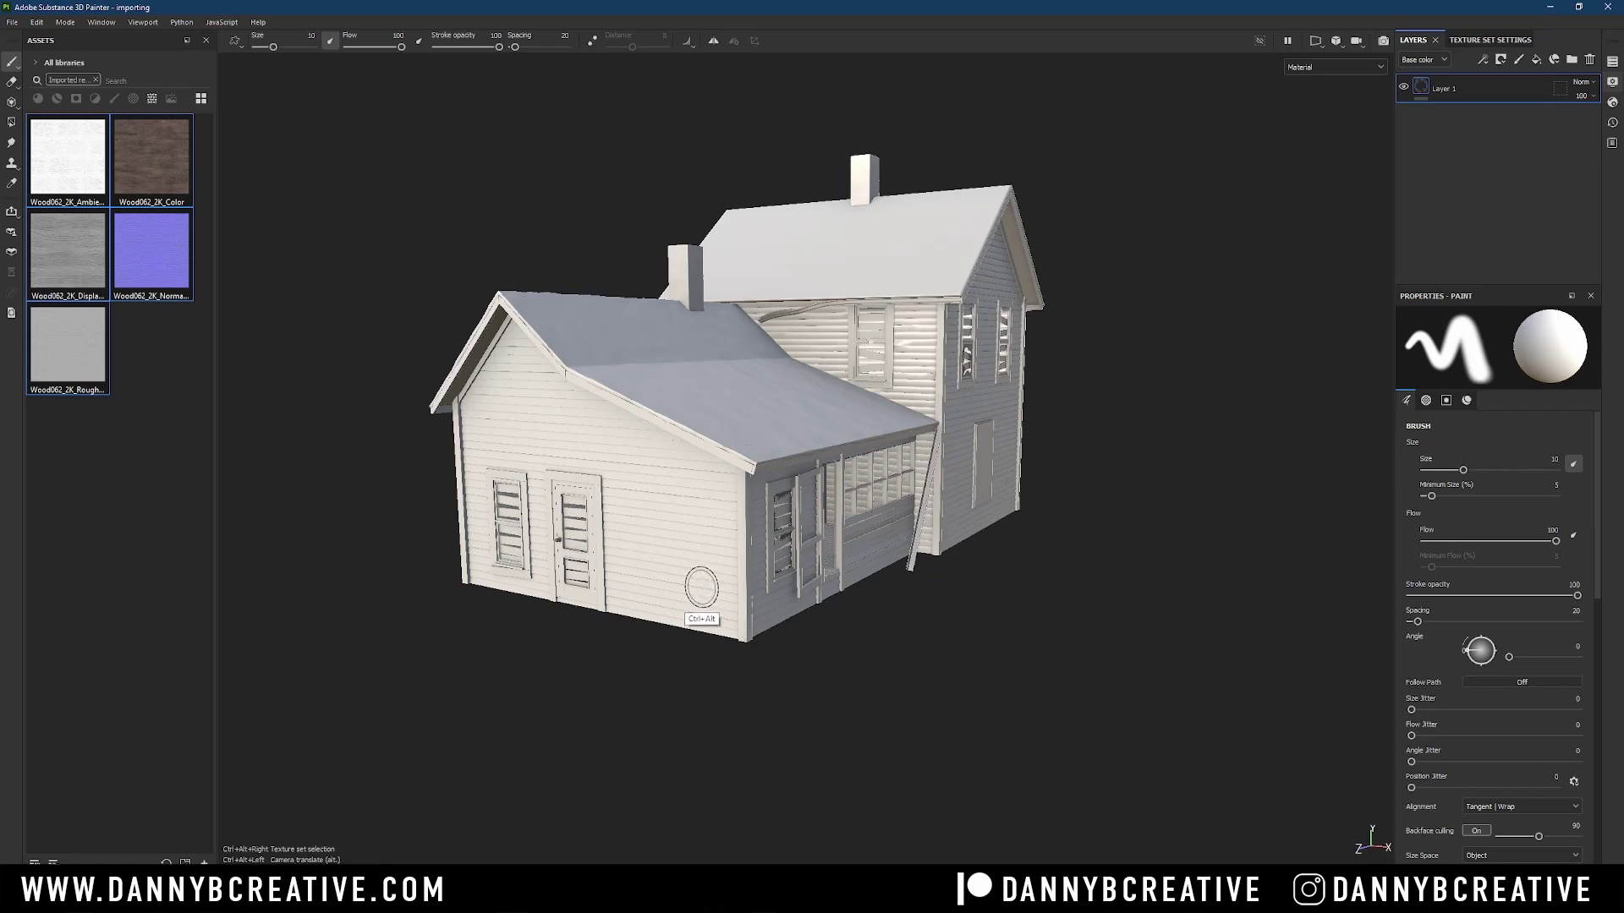
{"action": "left_click", "coordinate": [1609, 65]}
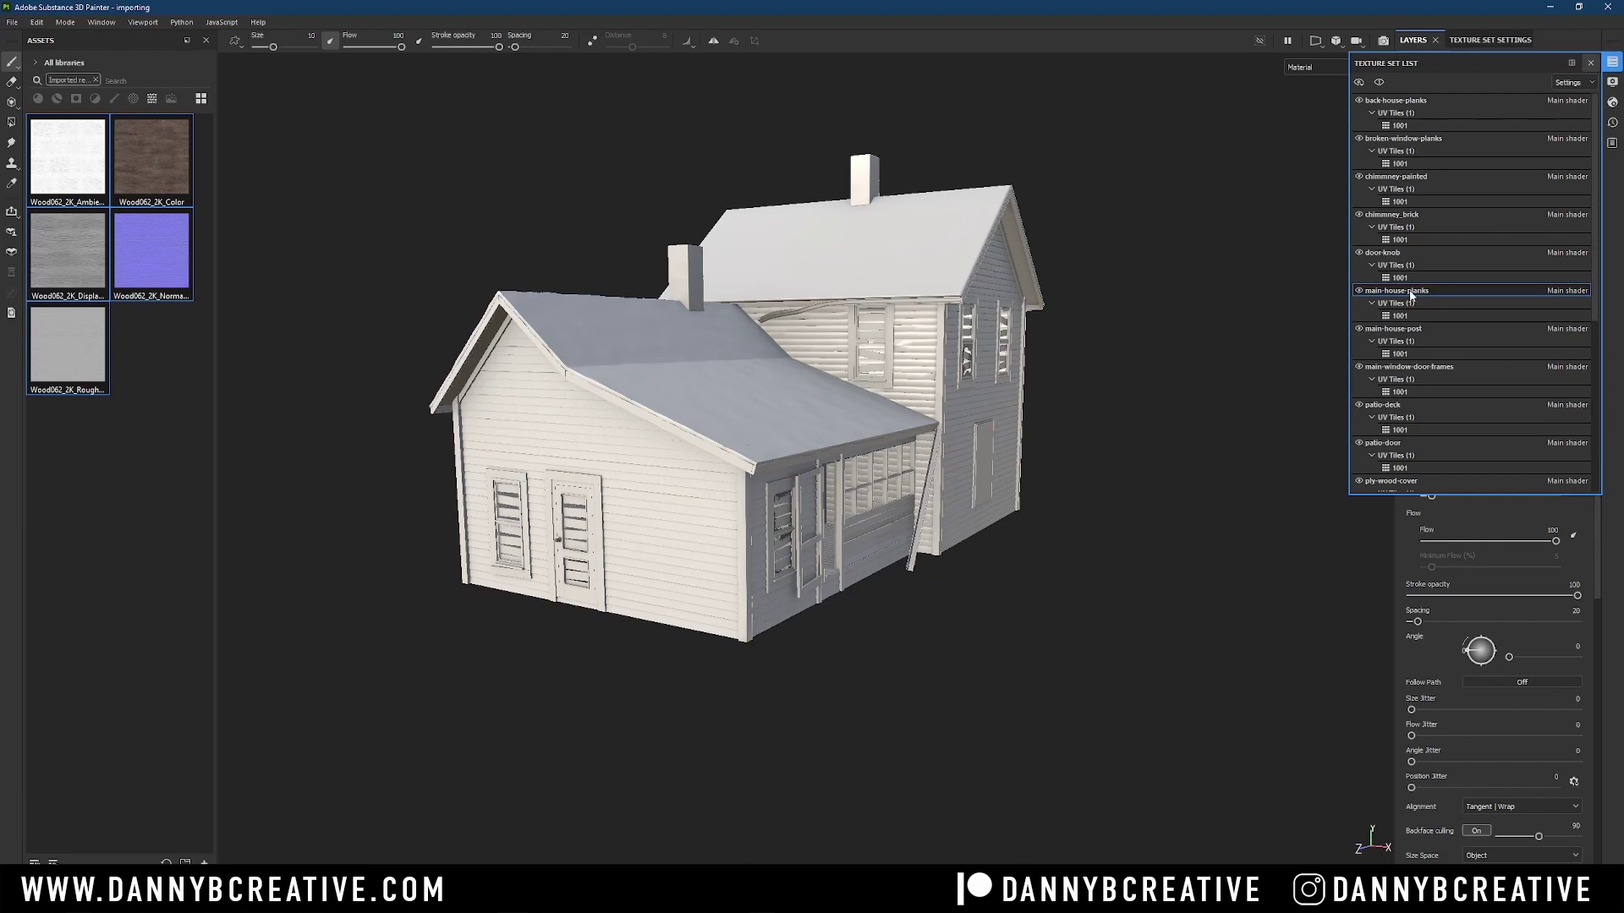
{"action": "left_click", "coordinate": [1612, 63]}
{"action": "left_click", "coordinate": [1612, 64]}
{"action": "left_click", "coordinate": [1426, 102]}
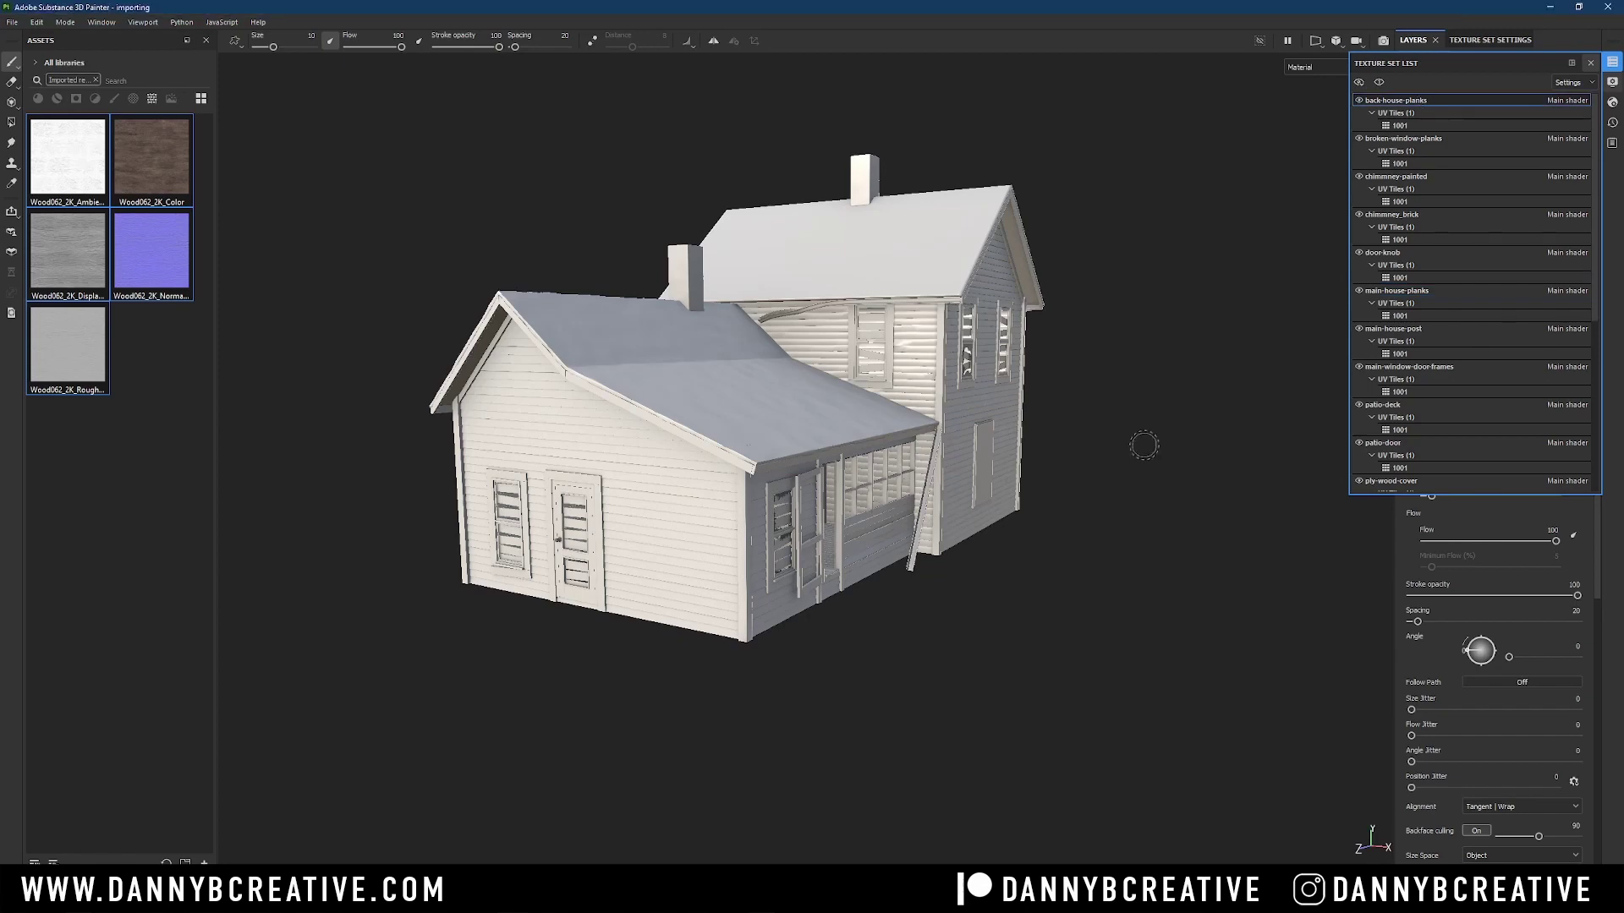
{"action": "left_click", "coordinate": [1336, 253]}
Step: Replace Layer 1 in the back-house-planks texture set with a new fill layer named "base"
{"action": "left_click_drag", "start_coordinate": [981, 419], "coordinate": [863, 467], "text": "alt"}
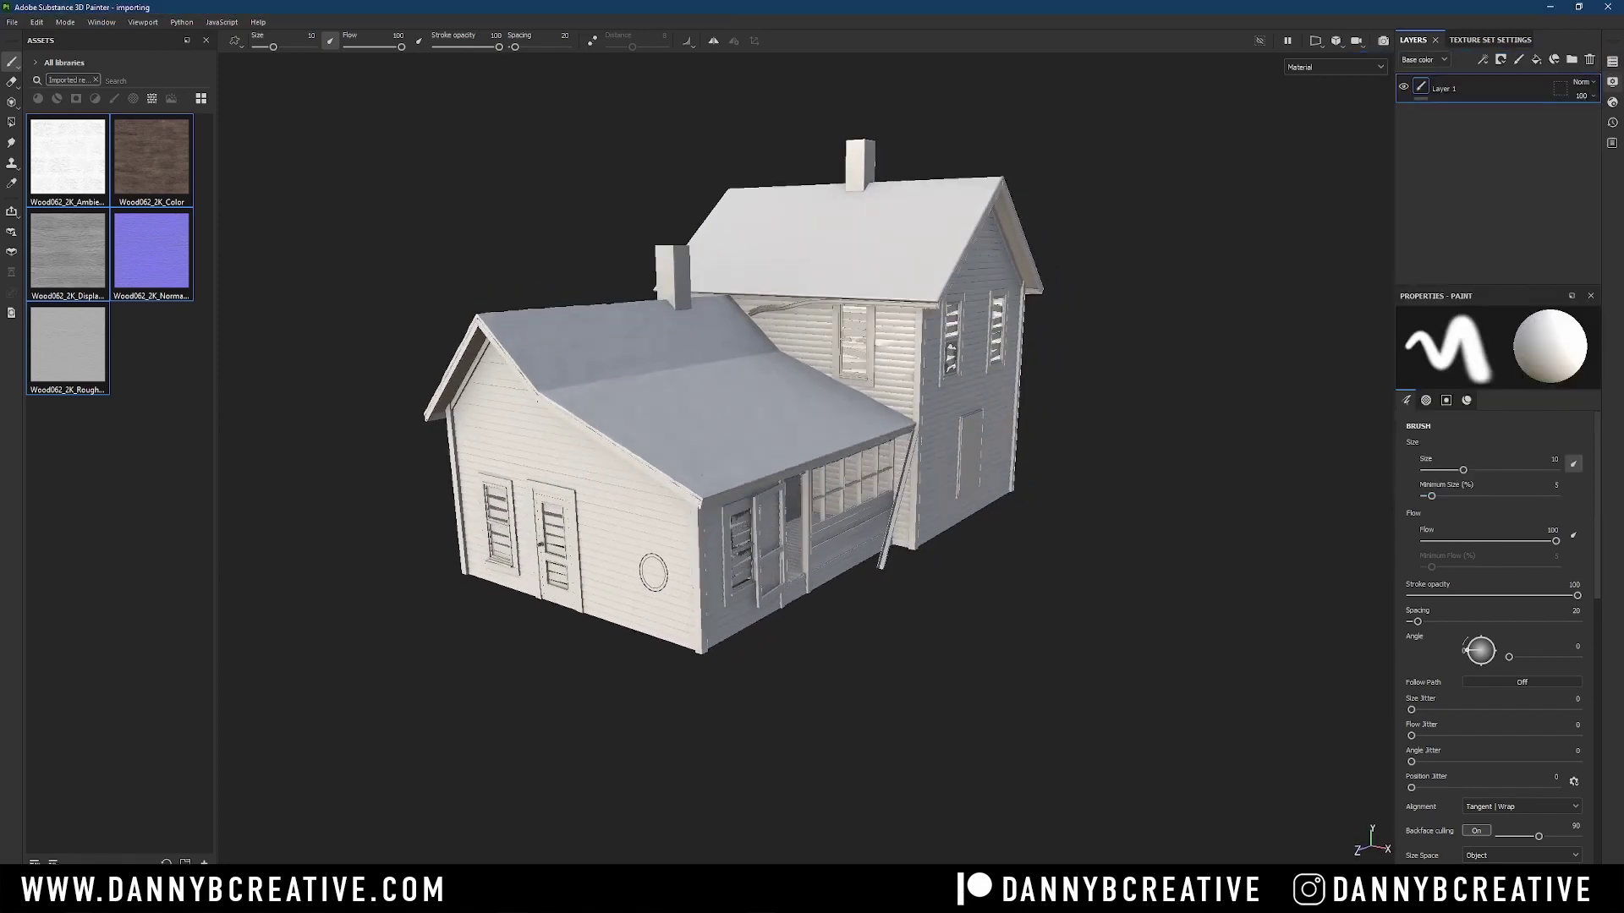
{"action": "left_click_drag", "start_coordinate": [870, 591], "coordinate": [799, 516], "text": "alt"}
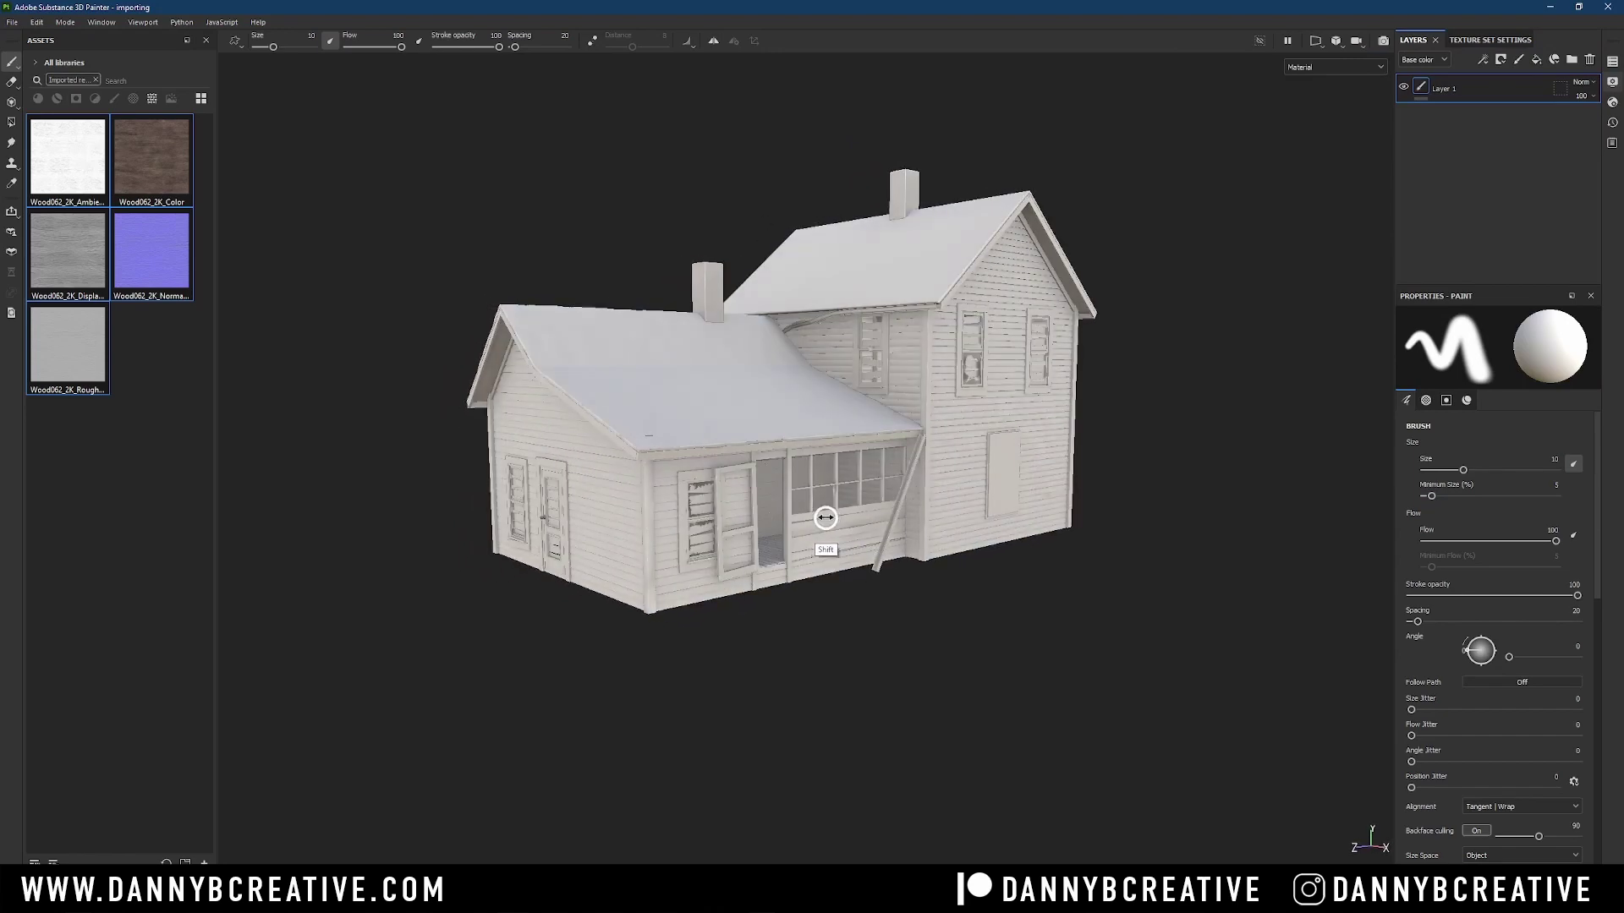
{"action": "middle_click_drag", "start_coordinate": [824, 512], "coordinate": [870, 509], "text": "alt"}
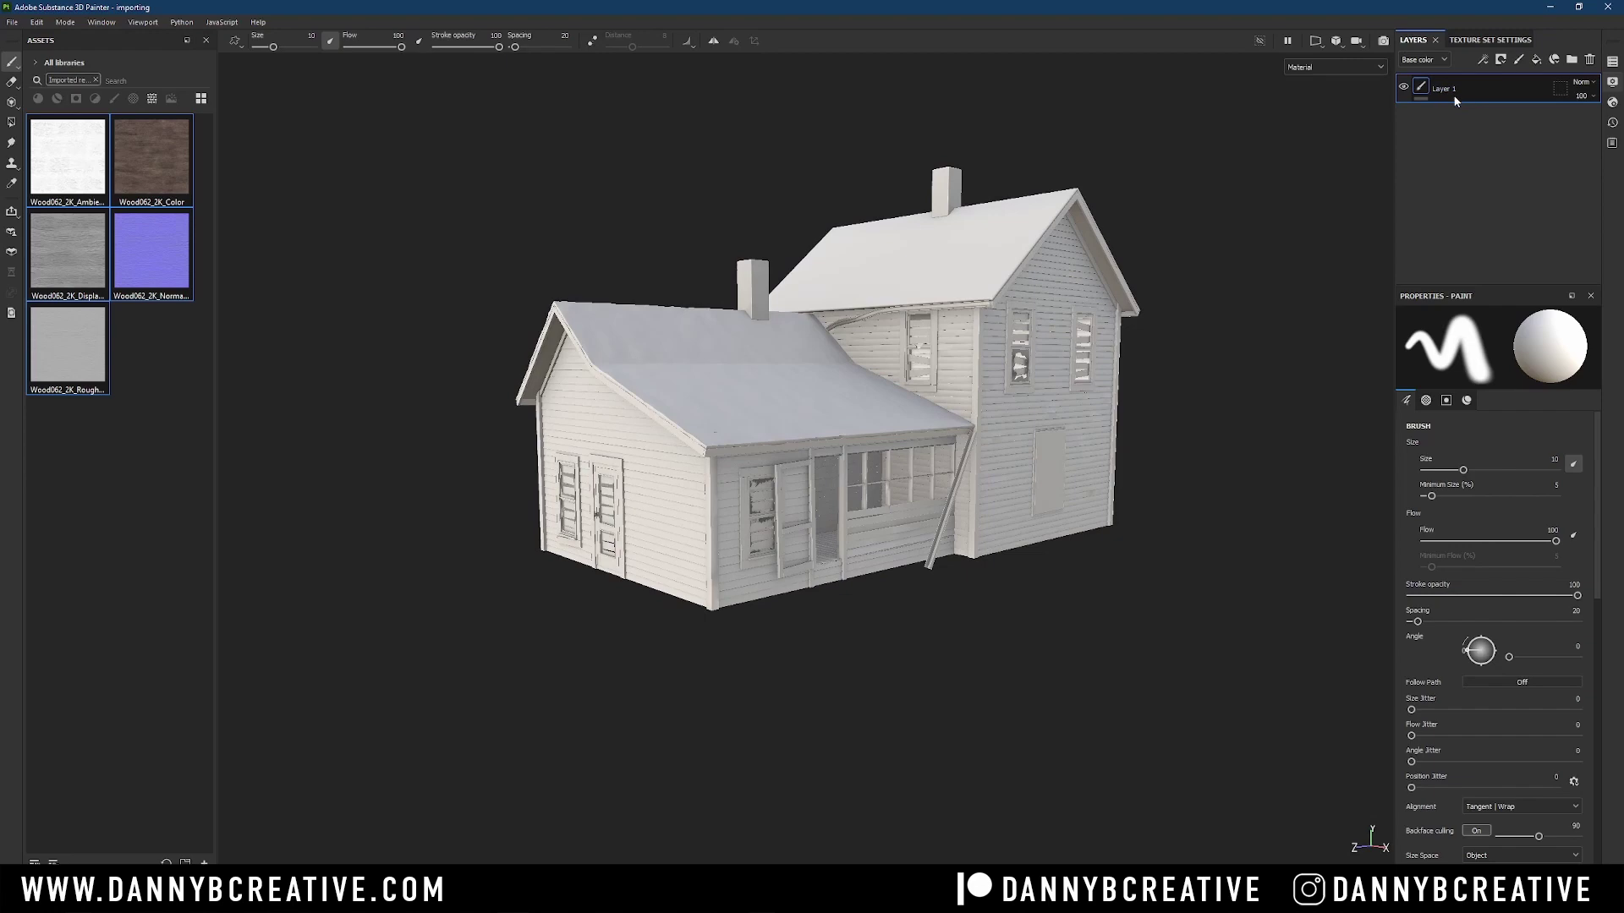
{"action": "left_click", "coordinate": [1590, 59]}
{"action": "left_click_drag", "start_coordinate": [956, 412], "coordinate": [994, 406], "text": "alt"}
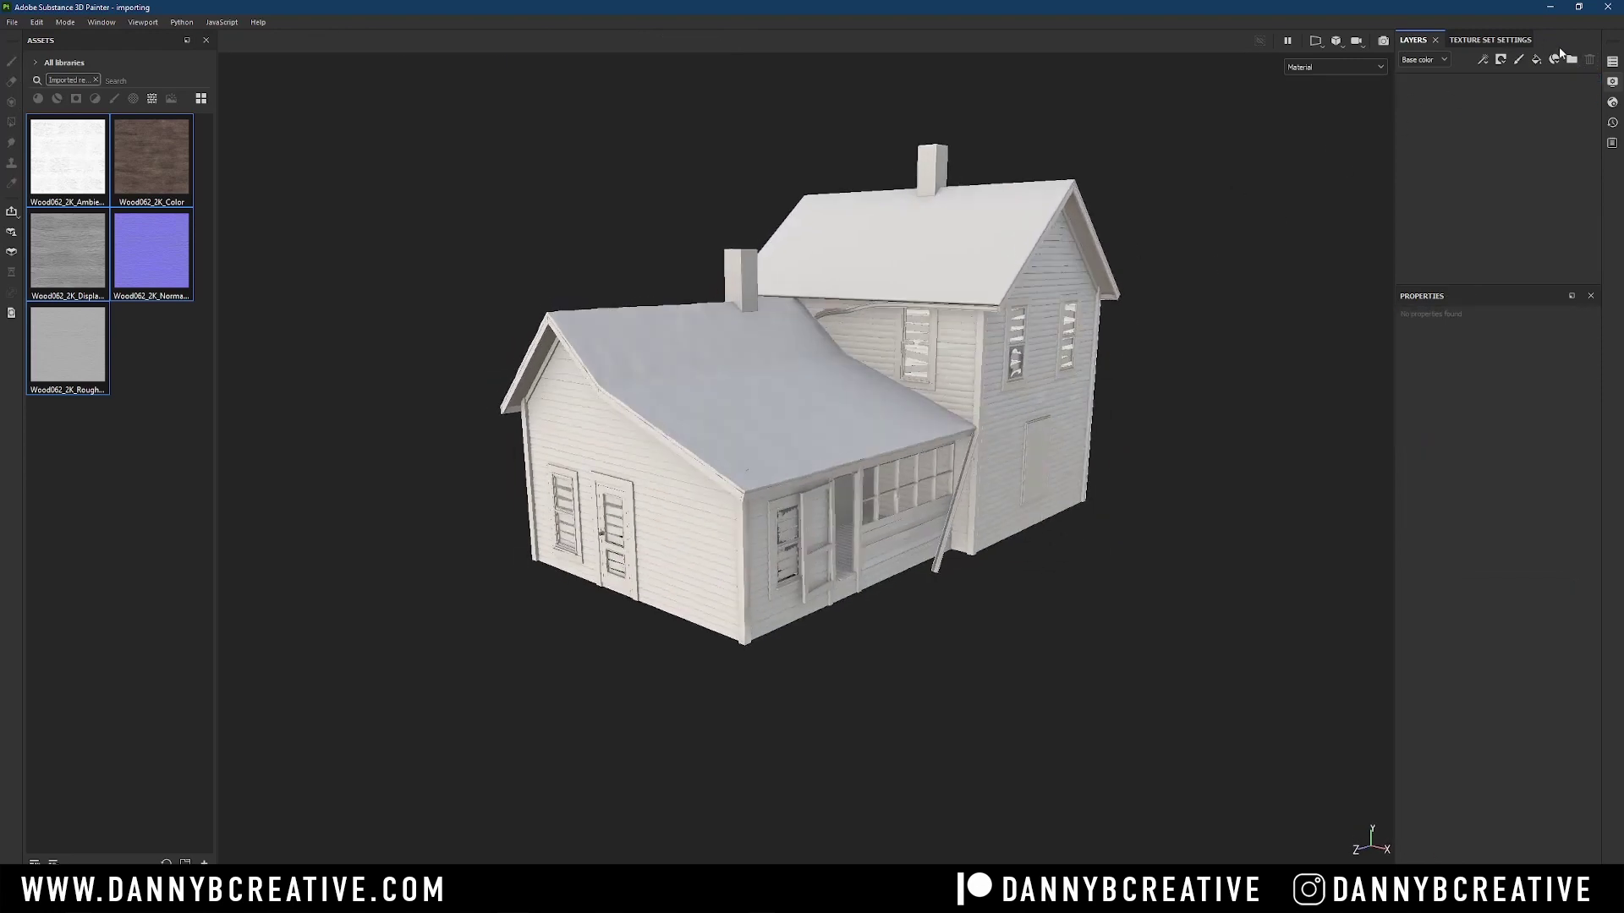
{"action": "left_click", "coordinate": [1536, 60]}
{"action": "double_click", "coordinate": [1451, 89]}
{"action": "type", "text": "bas"}
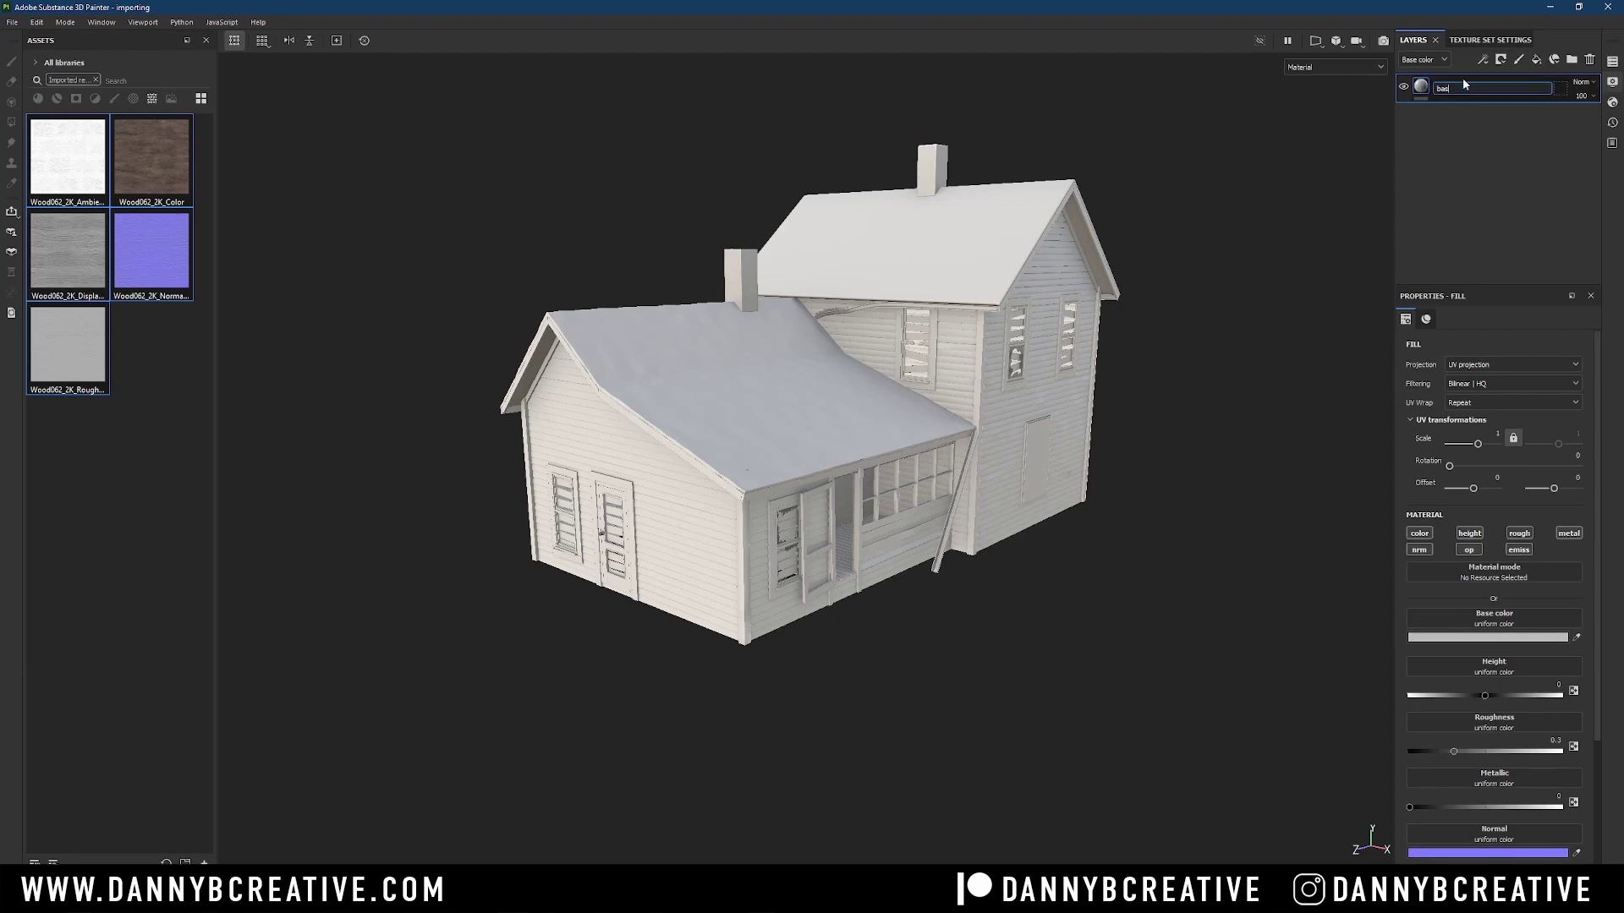
{"action": "key", "text": "Return"}
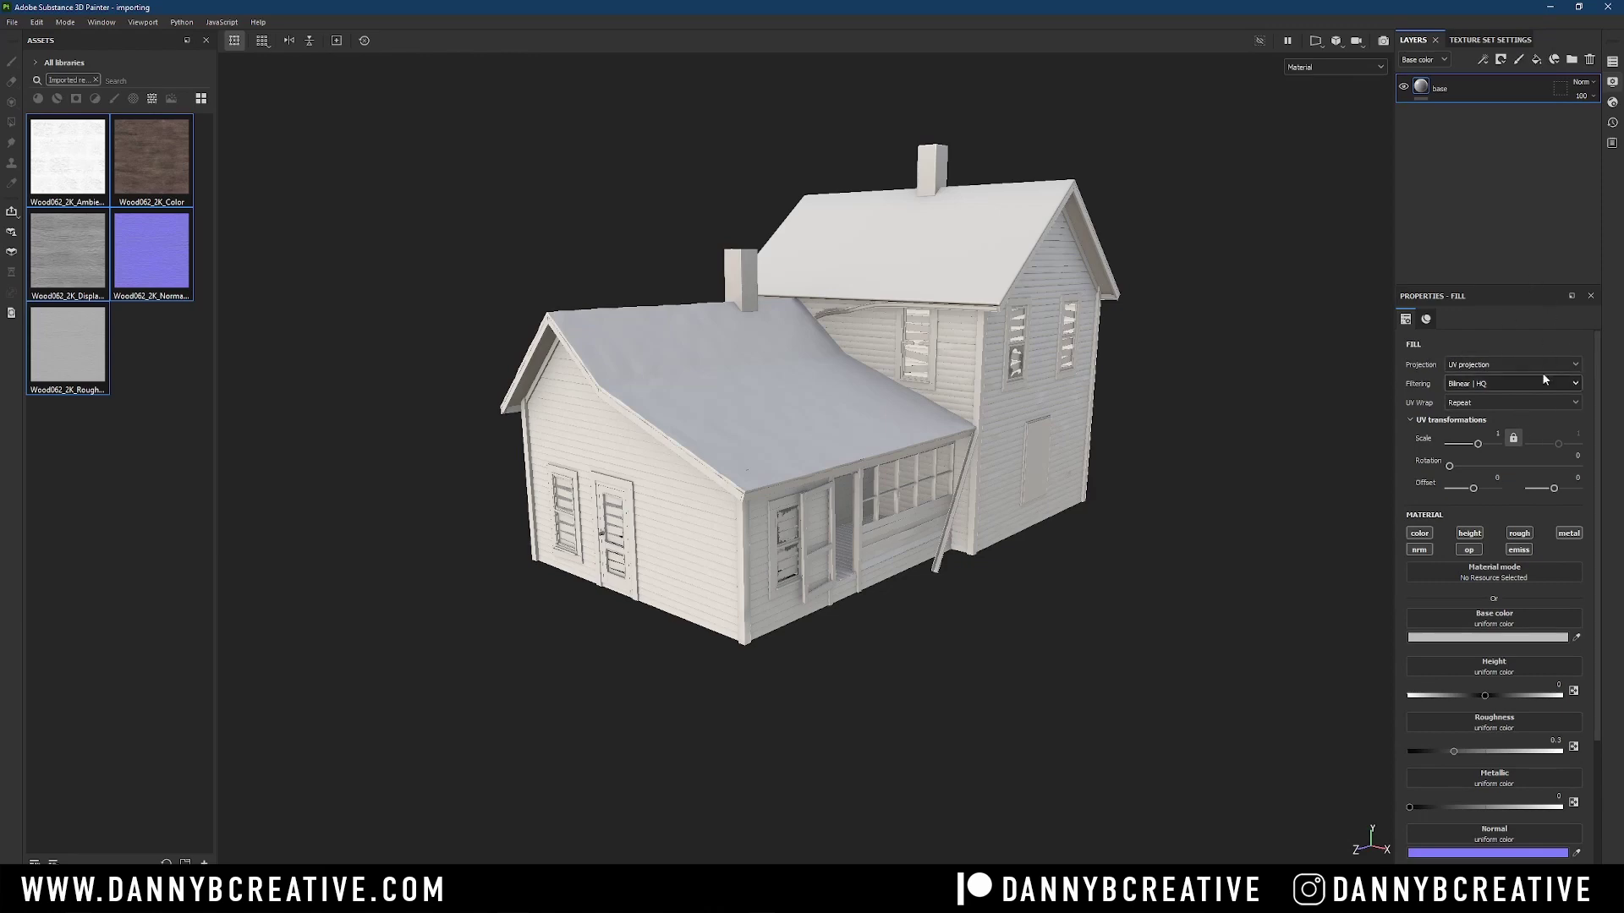
Step: Keep only the color, height, roughness and normal channels enabled on the base fill layer, with metallic, opacity and emissive off
{"action": "left_click", "coordinate": [1499, 367]}
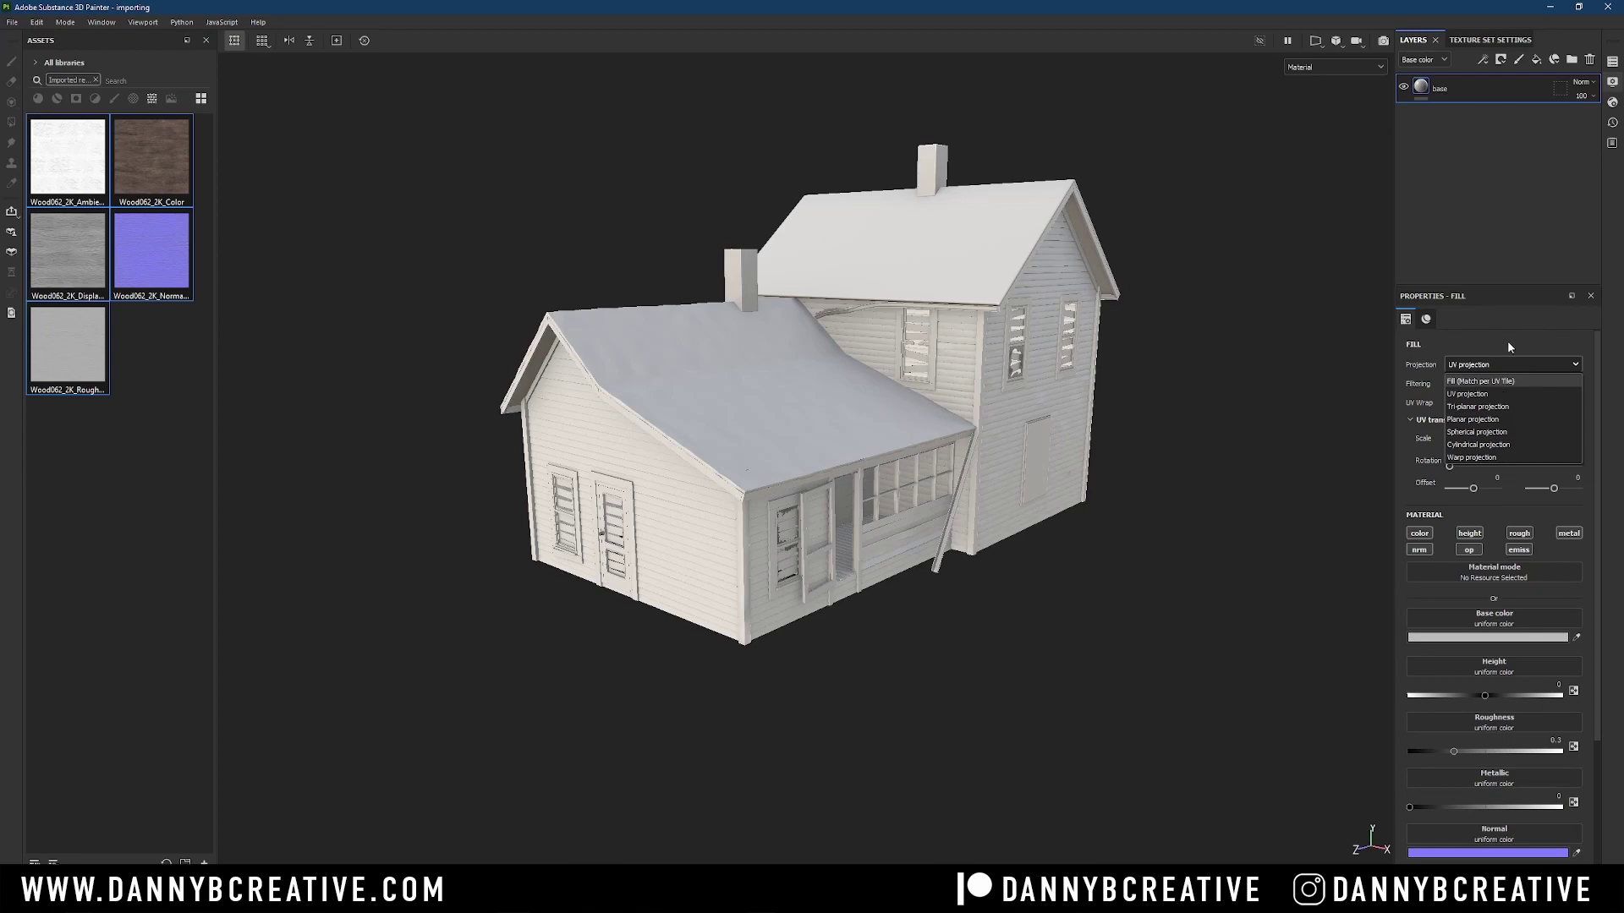
{"action": "left_click", "coordinate": [1506, 340]}
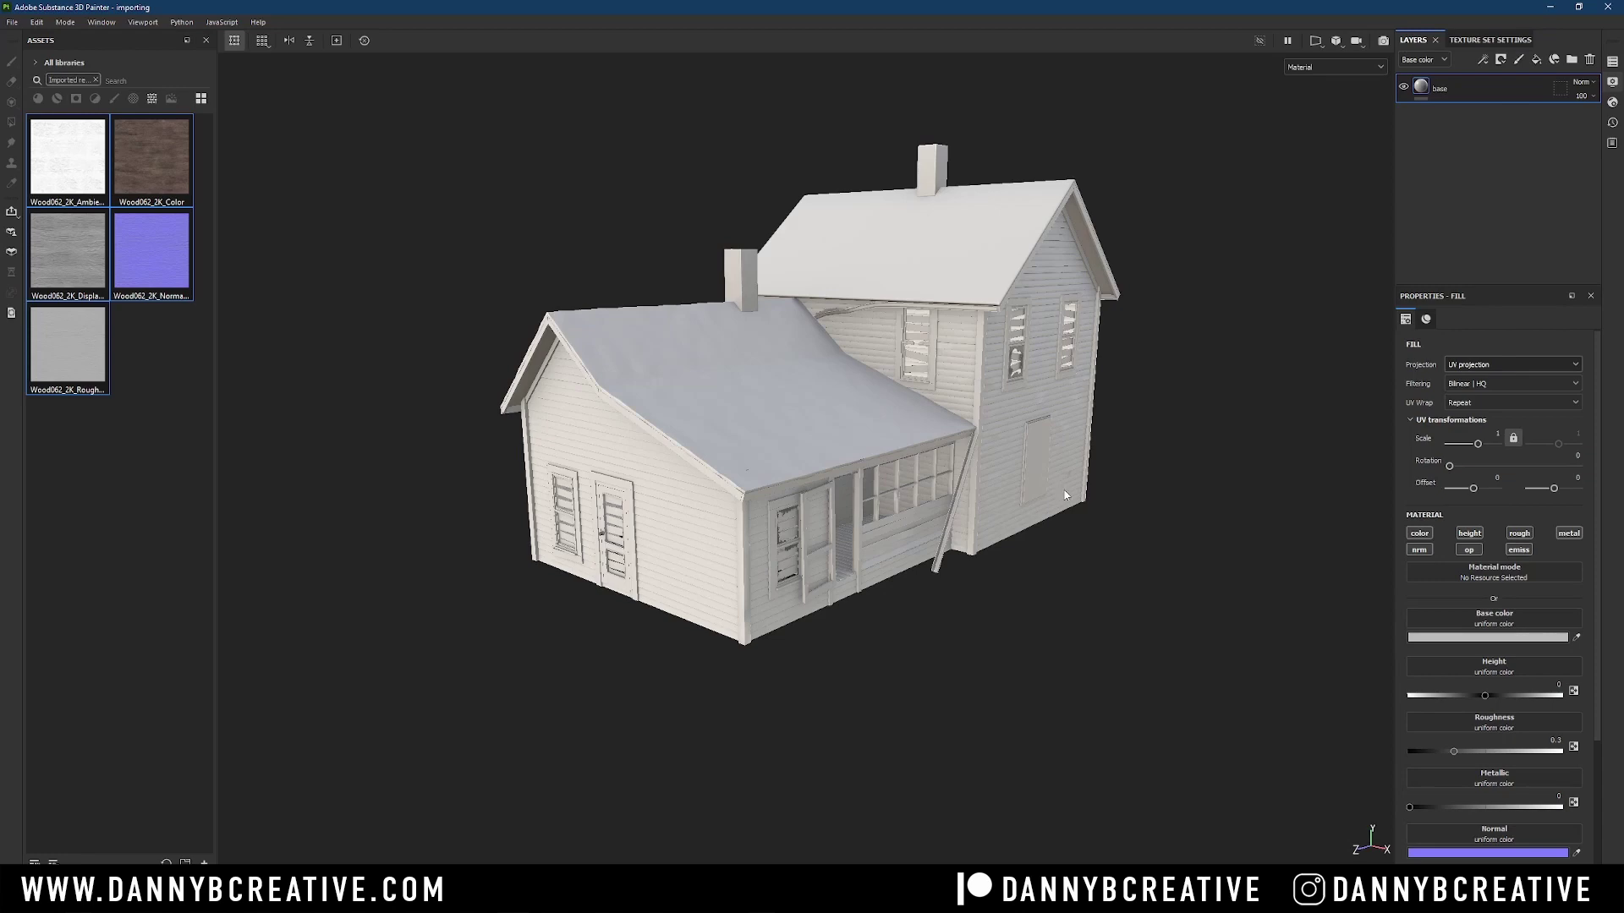
{"action": "left_click_drag", "start_coordinate": [992, 453], "coordinate": [899, 590], "text": "alt"}
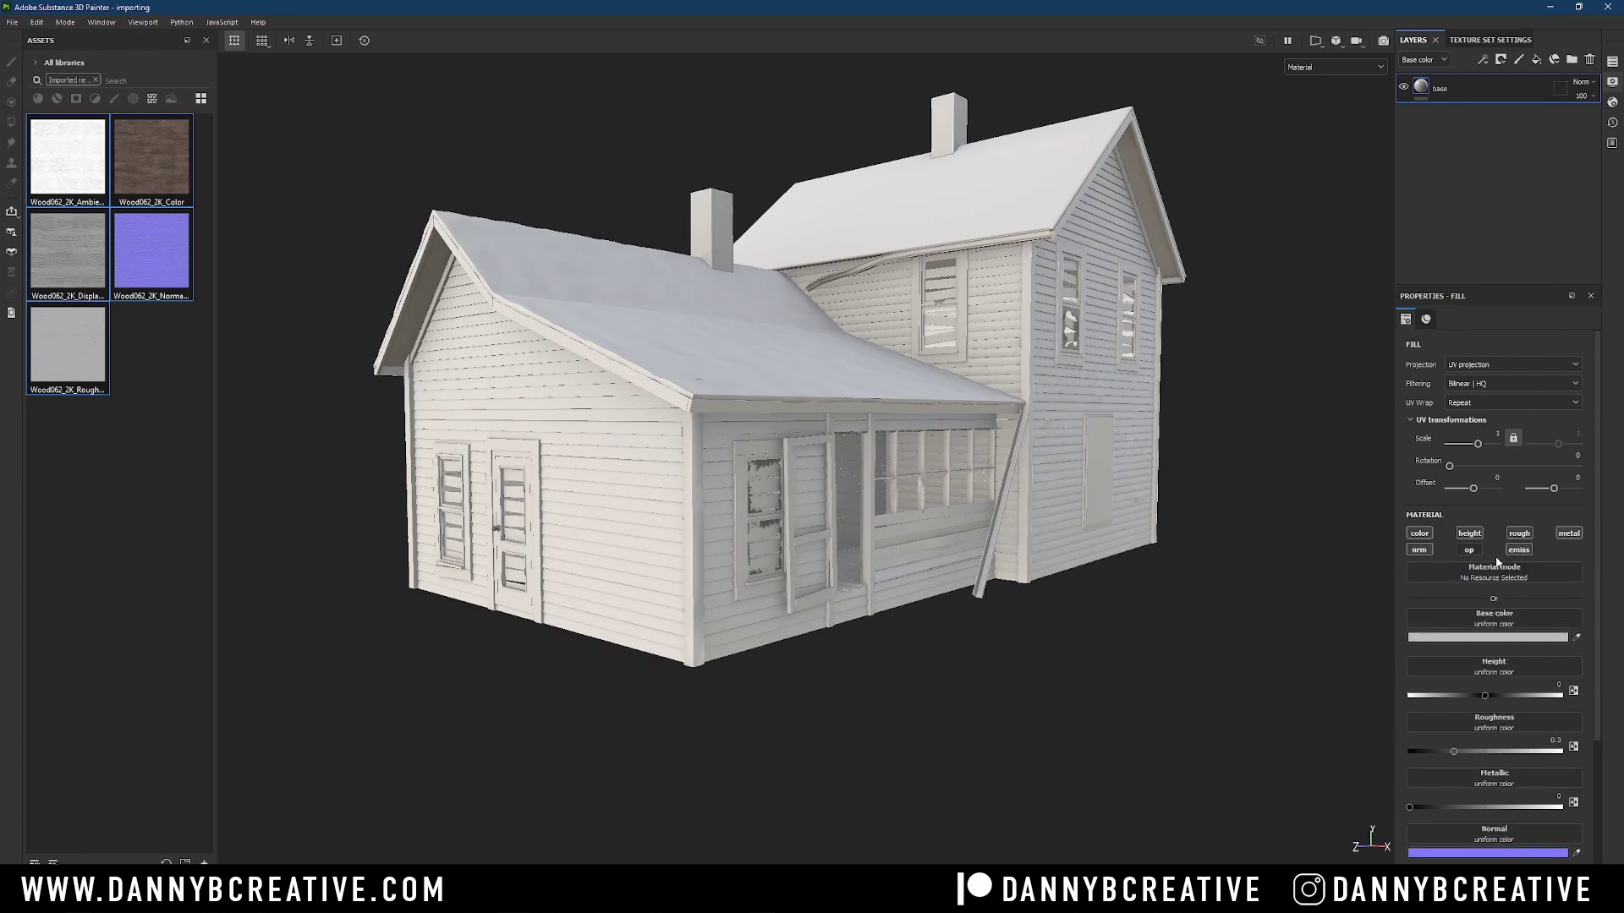
{"action": "left_click", "coordinate": [1567, 535]}
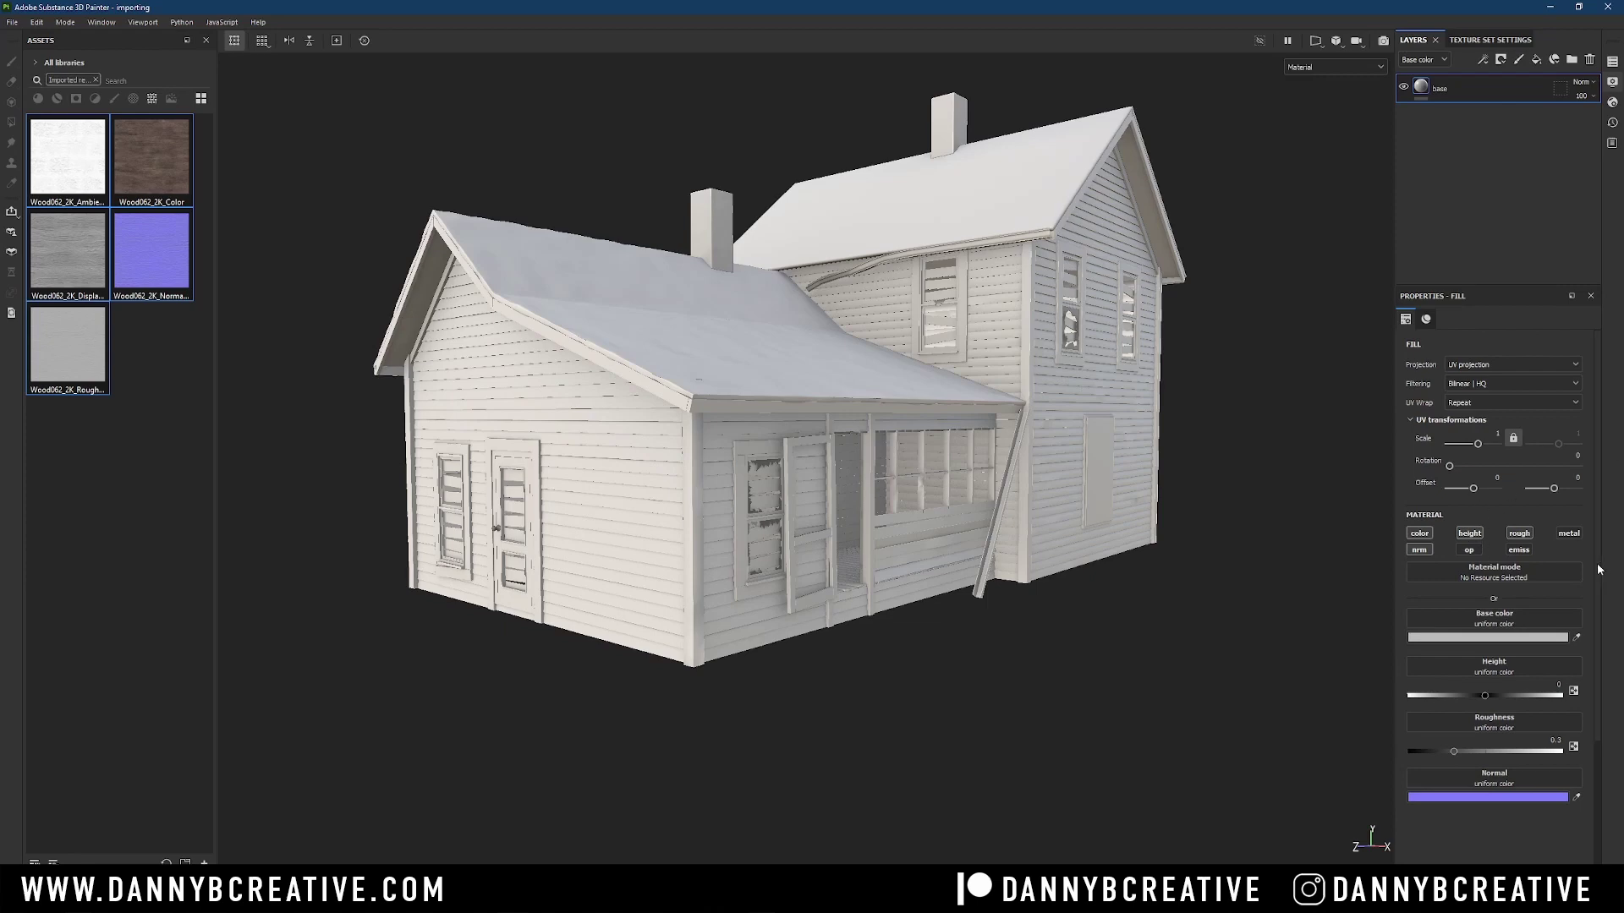
{"action": "scroll", "coordinate": [1599, 626], "scroll_direction": "down", "scroll_amount": 3}
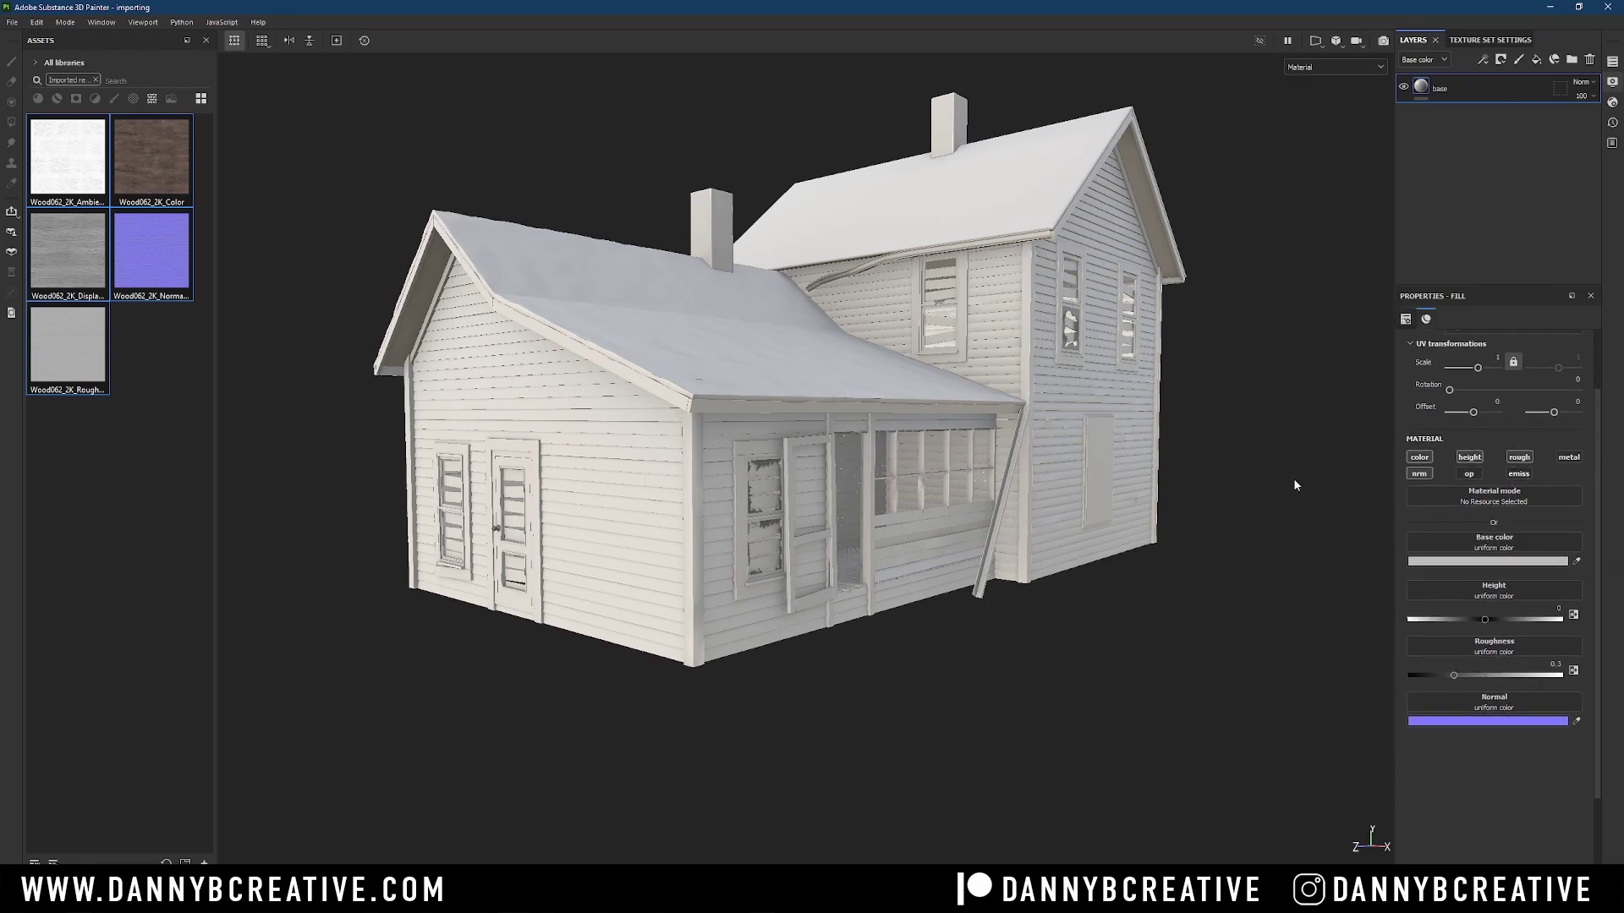
Step: Assign the Wood062_2K Color, NormalGL and Roughness maps to the base layer's base color, normal and roughness channels
{"action": "left_click", "coordinate": [137, 272]}
{"action": "left_click_drag", "start_coordinate": [152, 161], "coordinate": [1541, 546]}
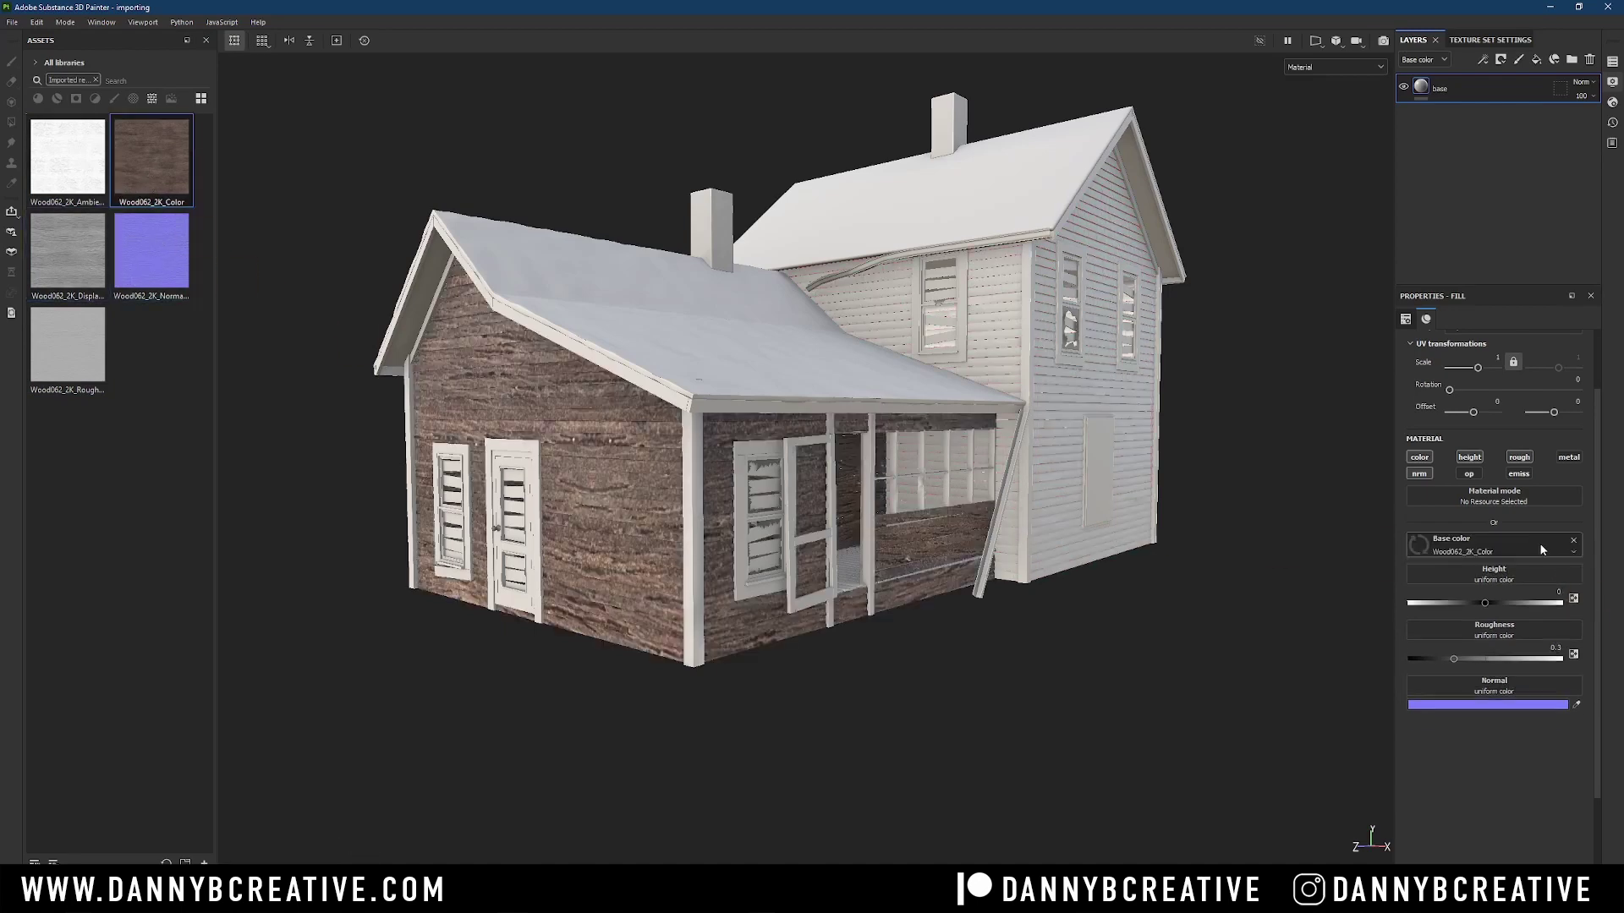
{"action": "left_click_drag", "start_coordinate": [1181, 569], "coordinate": [928, 502], "text": "alt"}
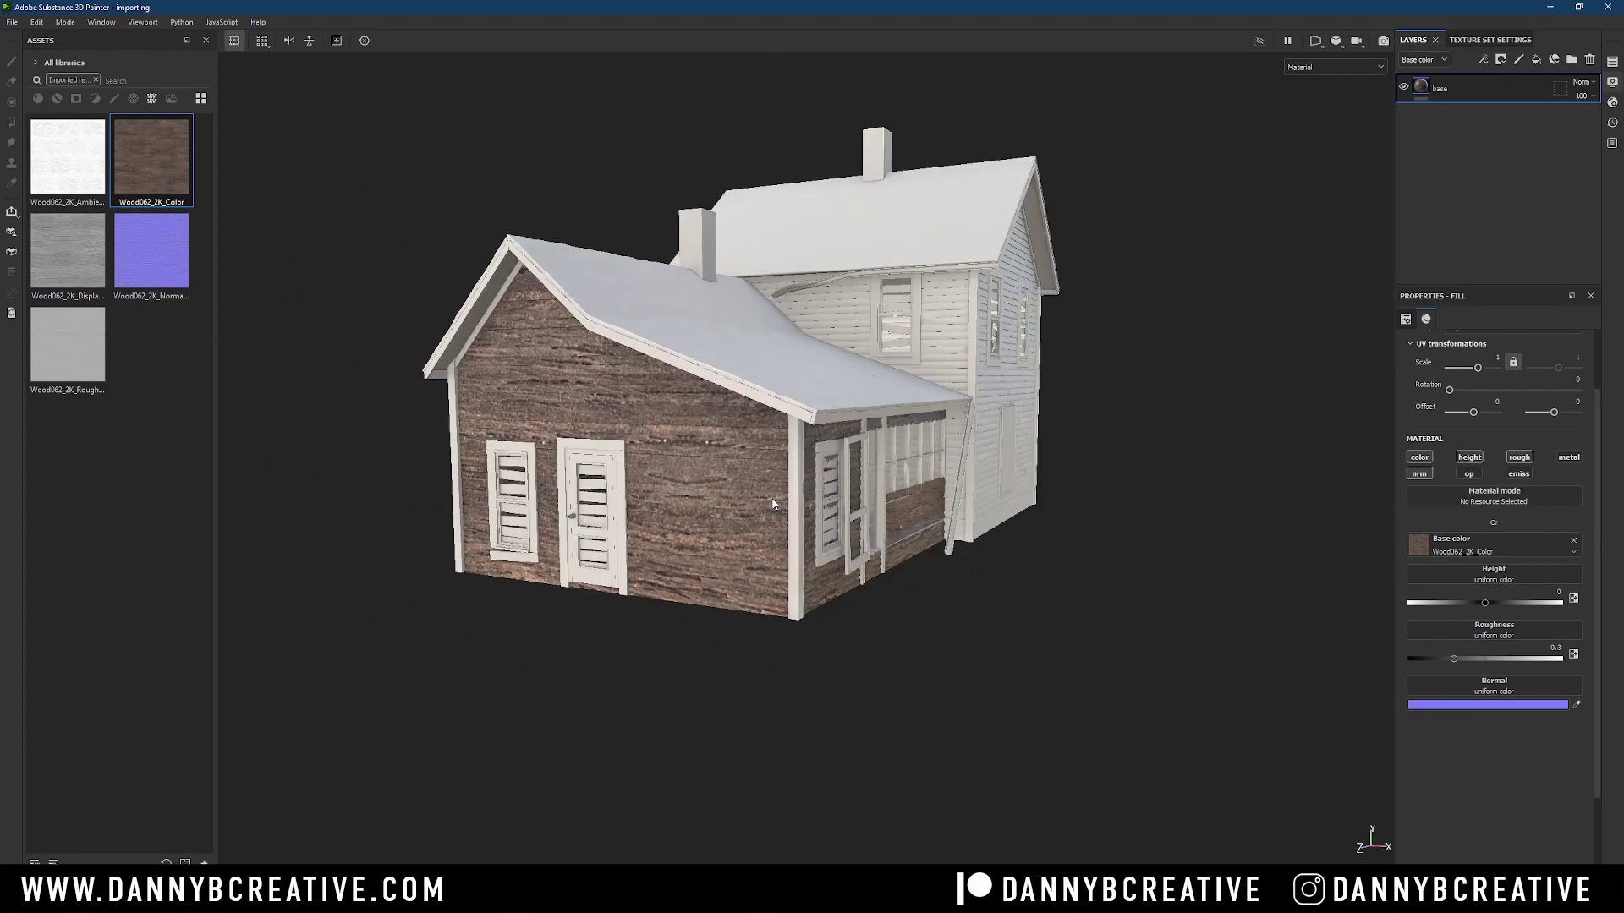
{"action": "left_click_drag", "start_coordinate": [755, 540], "coordinate": [756, 508], "text": "alt"}
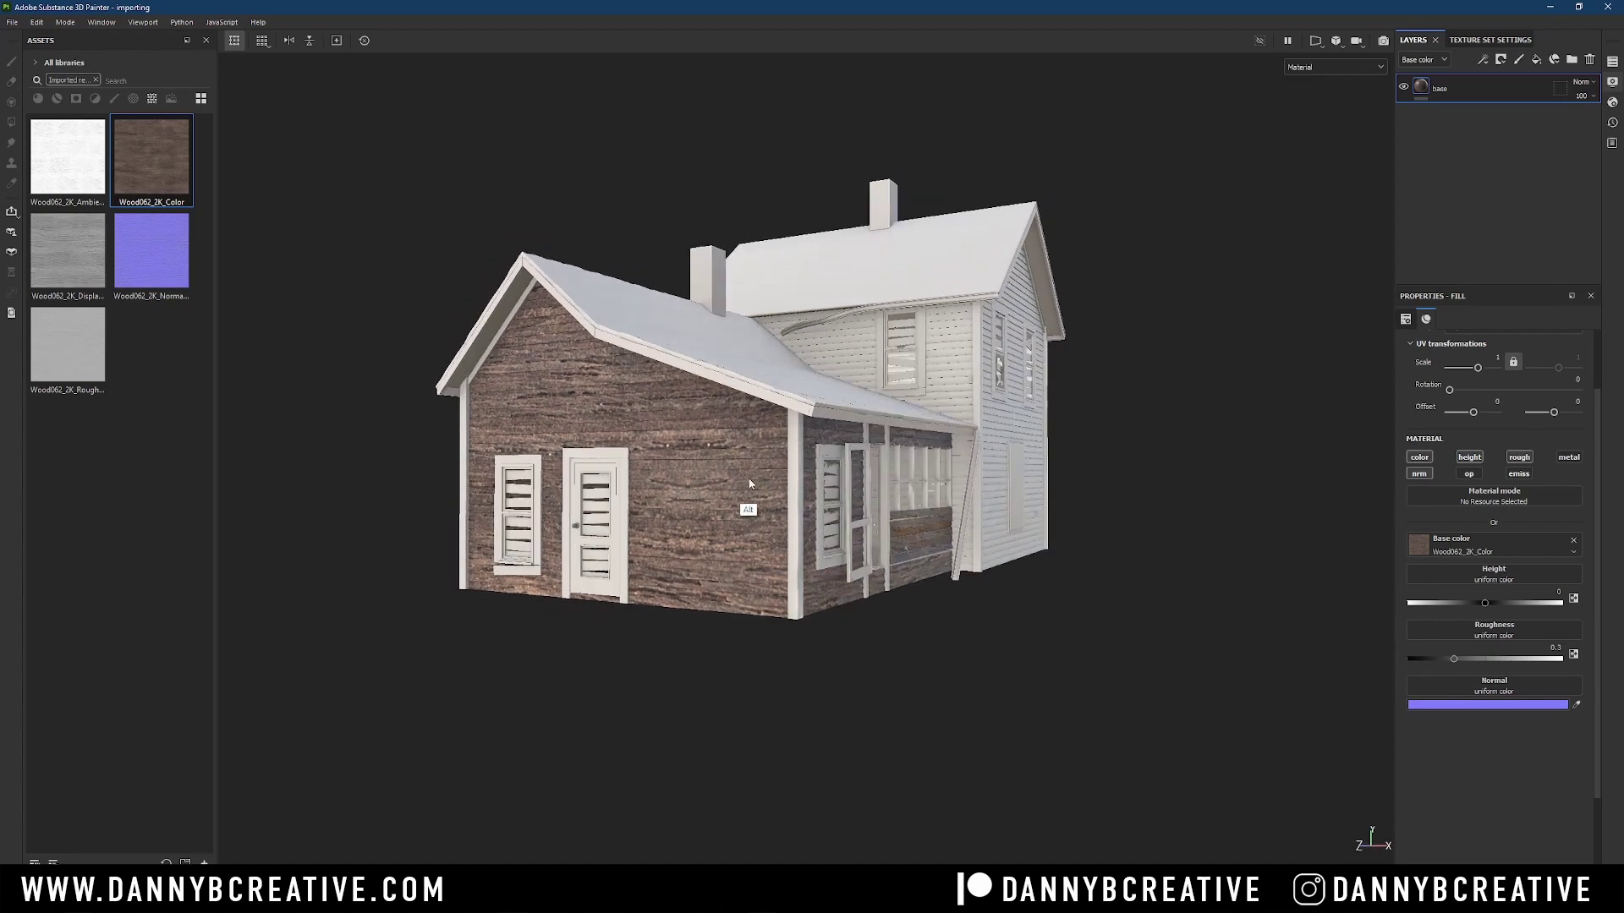
{"action": "left_click_drag", "start_coordinate": [152, 254], "coordinate": [1421, 683]}
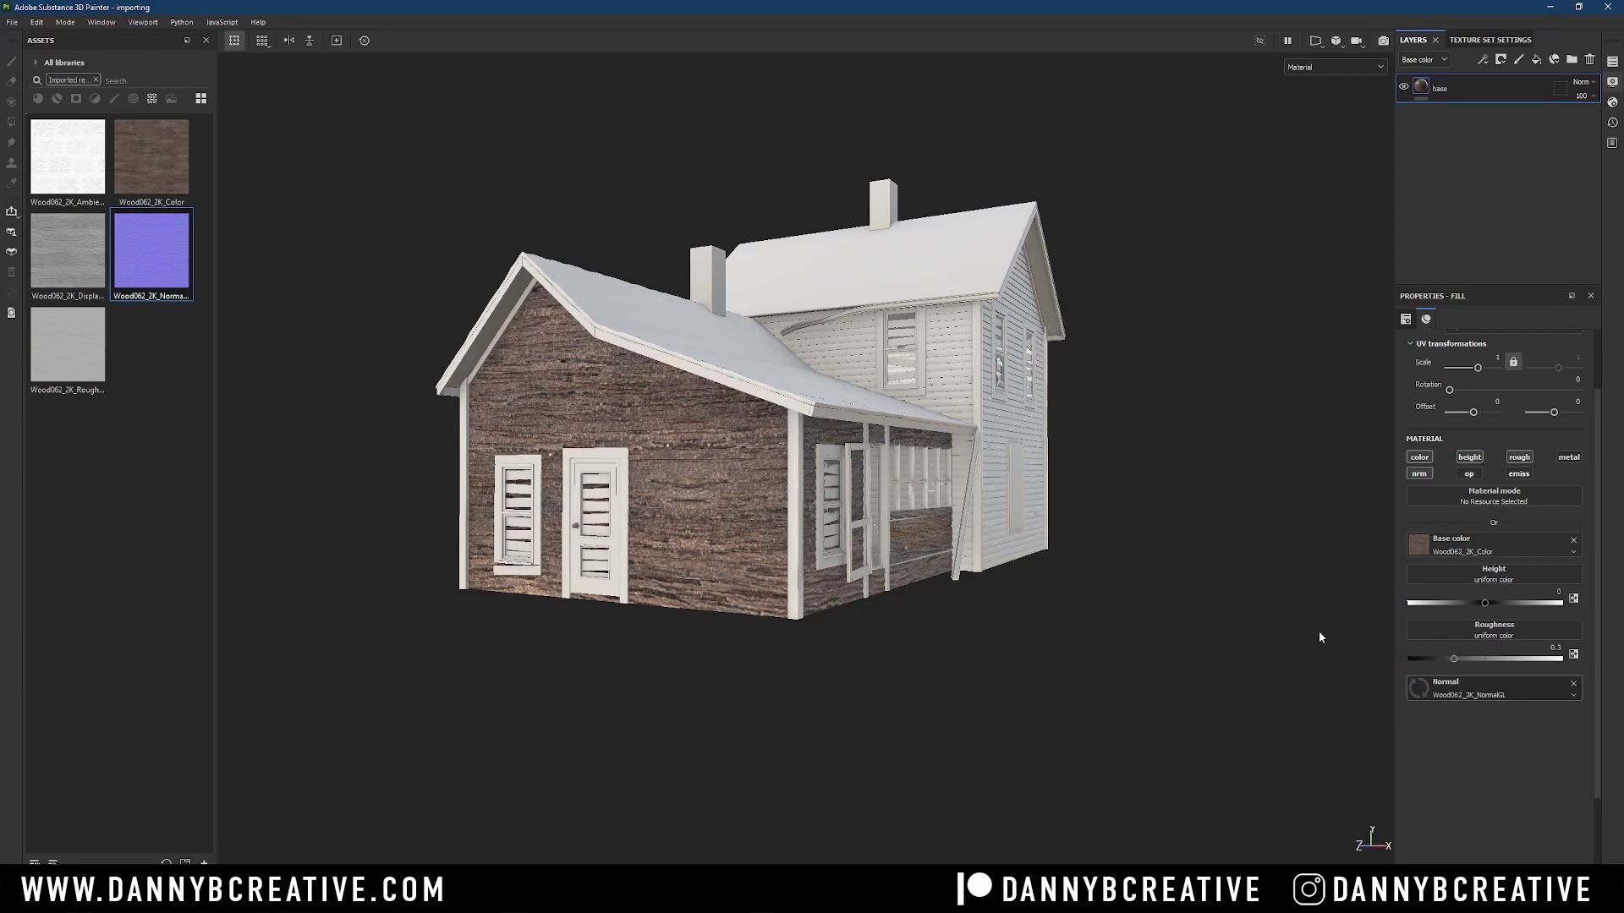
{"action": "left_click_drag", "start_coordinate": [68, 342], "coordinate": [1480, 628]}
Step: Set the base layer's UV scale to 8 so the wood grain tiles smaller on the planks, and inspect the walls
{"action": "left_click_drag", "start_coordinate": [782, 495], "coordinate": [861, 507], "text": "alt"}
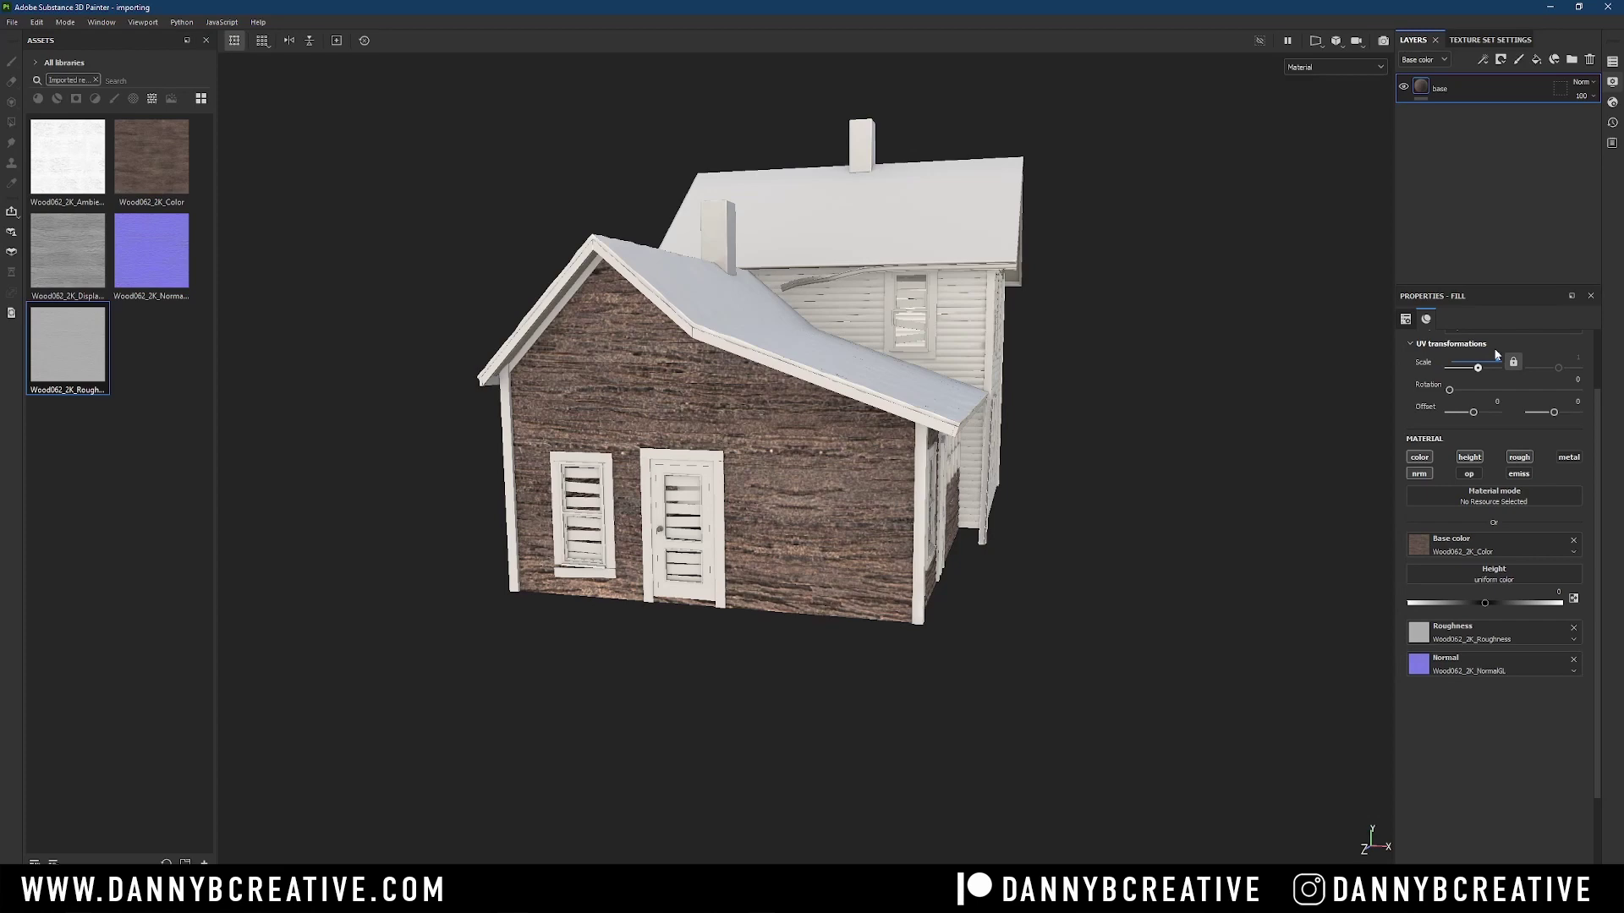
{"action": "left_click_drag", "start_coordinate": [930, 530], "coordinate": [871, 542], "text": "alt"}
{"action": "right_click_drag", "start_coordinate": [871, 541], "coordinate": [887, 560], "text": "alt"}
{"action": "left_click_drag", "start_coordinate": [887, 560], "coordinate": [1012, 454], "text": "alt"}
{"action": "right_click_drag", "start_coordinate": [1012, 454], "coordinate": [903, 565], "text": "alt"}
{"action": "left_click_drag", "start_coordinate": [903, 565], "coordinate": [855, 431], "text": "alt"}
{"action": "left_click_drag", "start_coordinate": [879, 538], "coordinate": [899, 390], "text": "alt"}
{"action": "scroll", "coordinate": [899, 390], "scroll_direction": "down", "scroll_amount": 10, "text": "alt"}
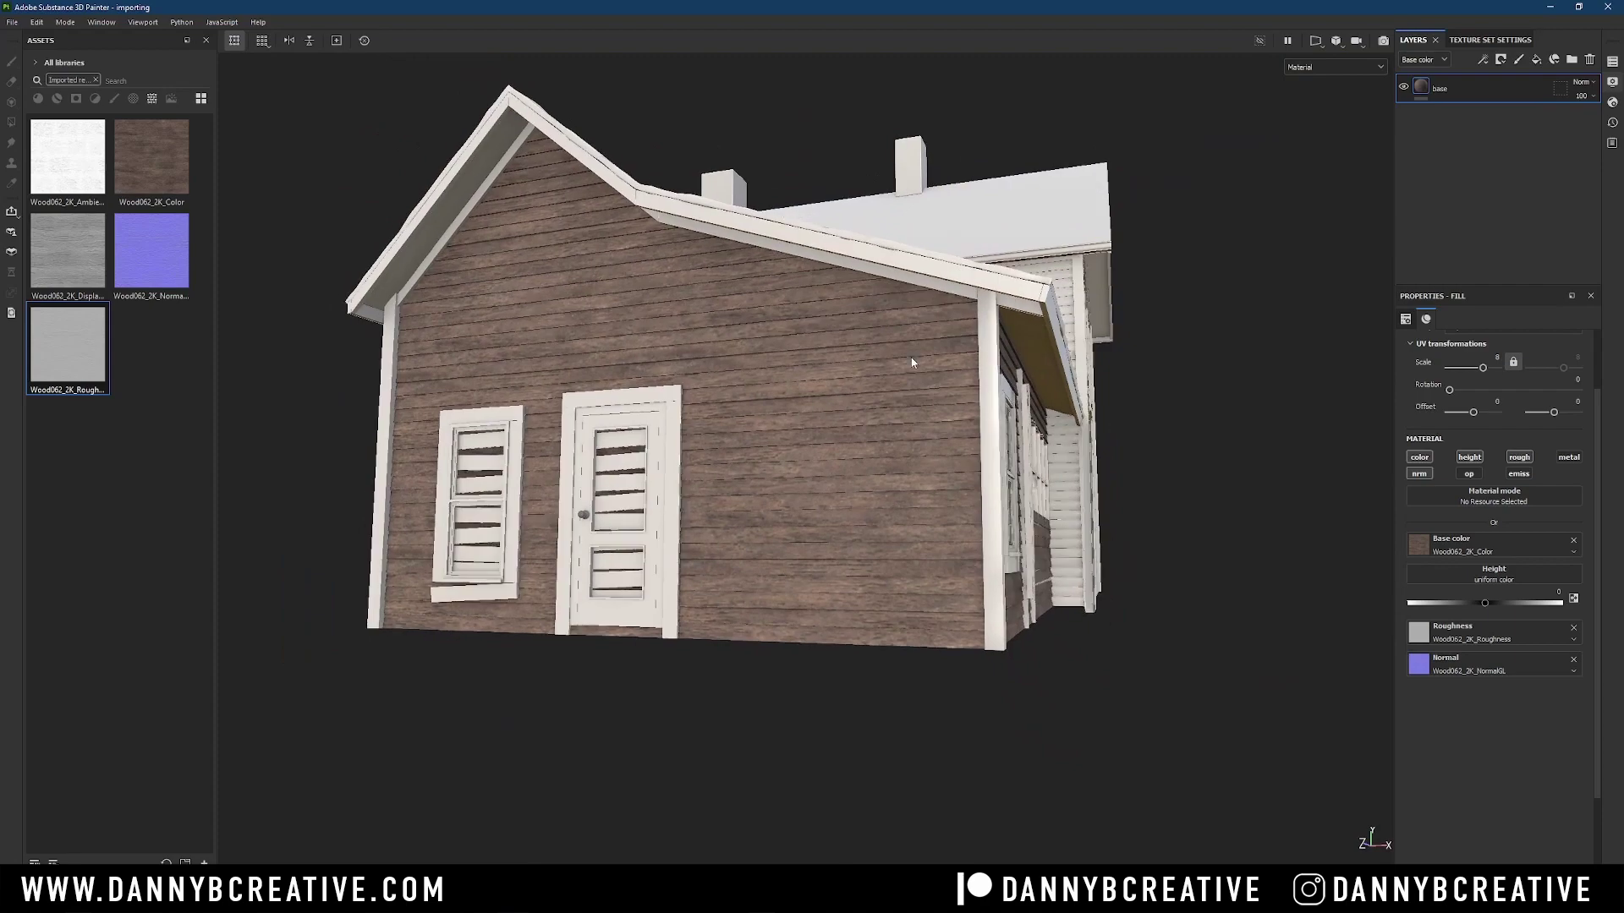
{"action": "left_click_drag", "start_coordinate": [933, 284], "coordinate": [981, 419], "text": "alt"}
{"action": "key", "text": "f"}
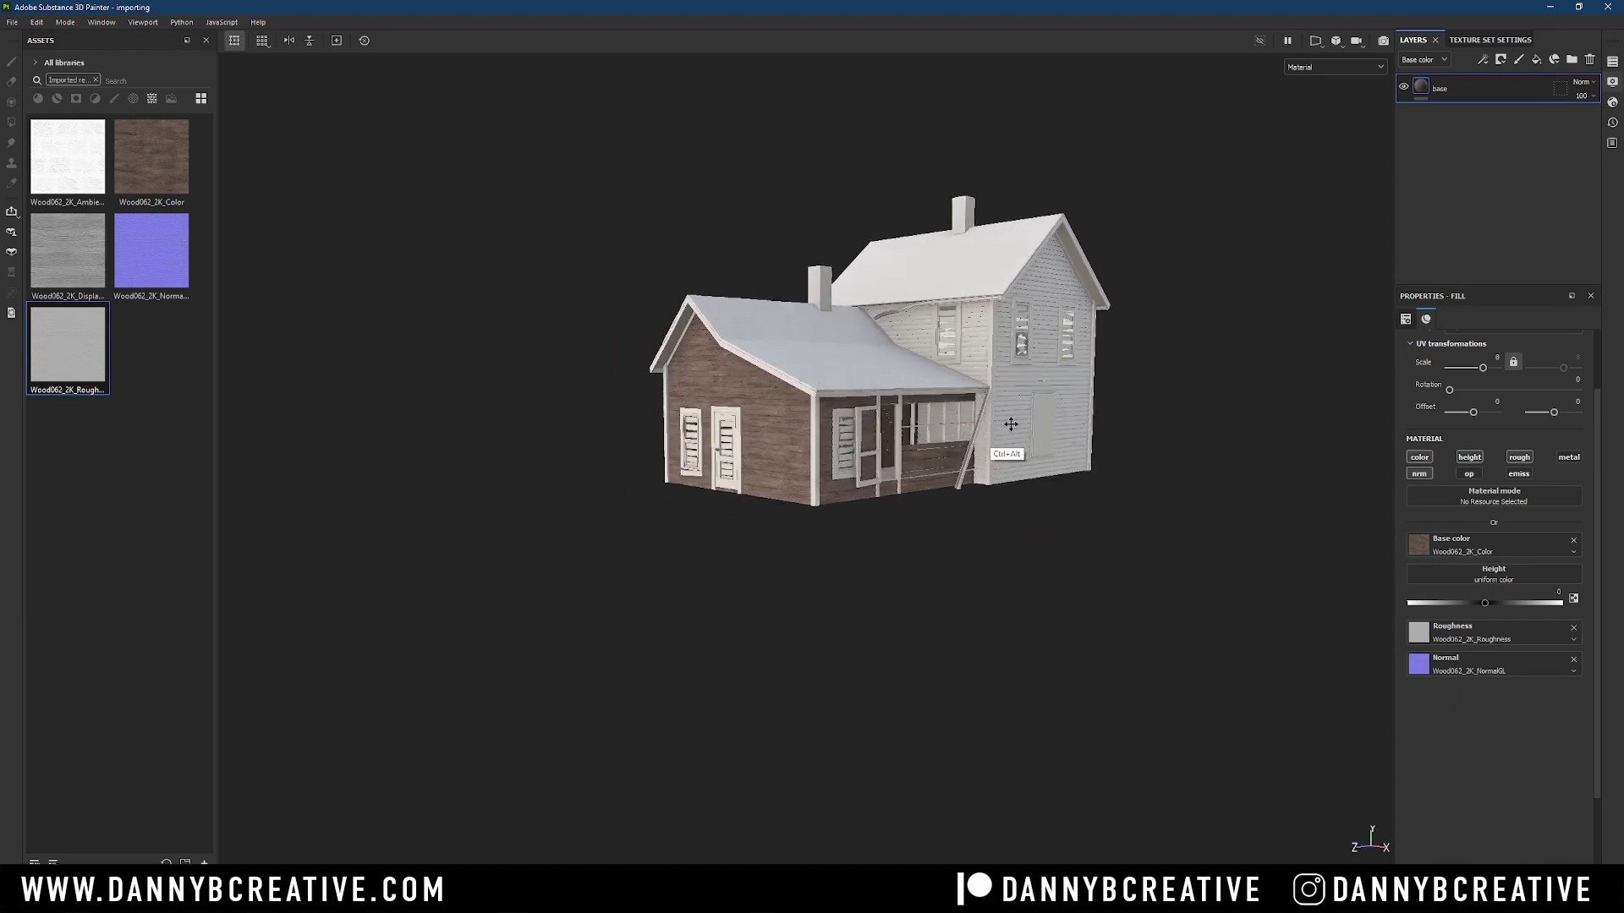
Step: Switch to rendering mode and bring up the environment's dome options in the display settings
{"action": "left_click", "coordinate": [1383, 41]}
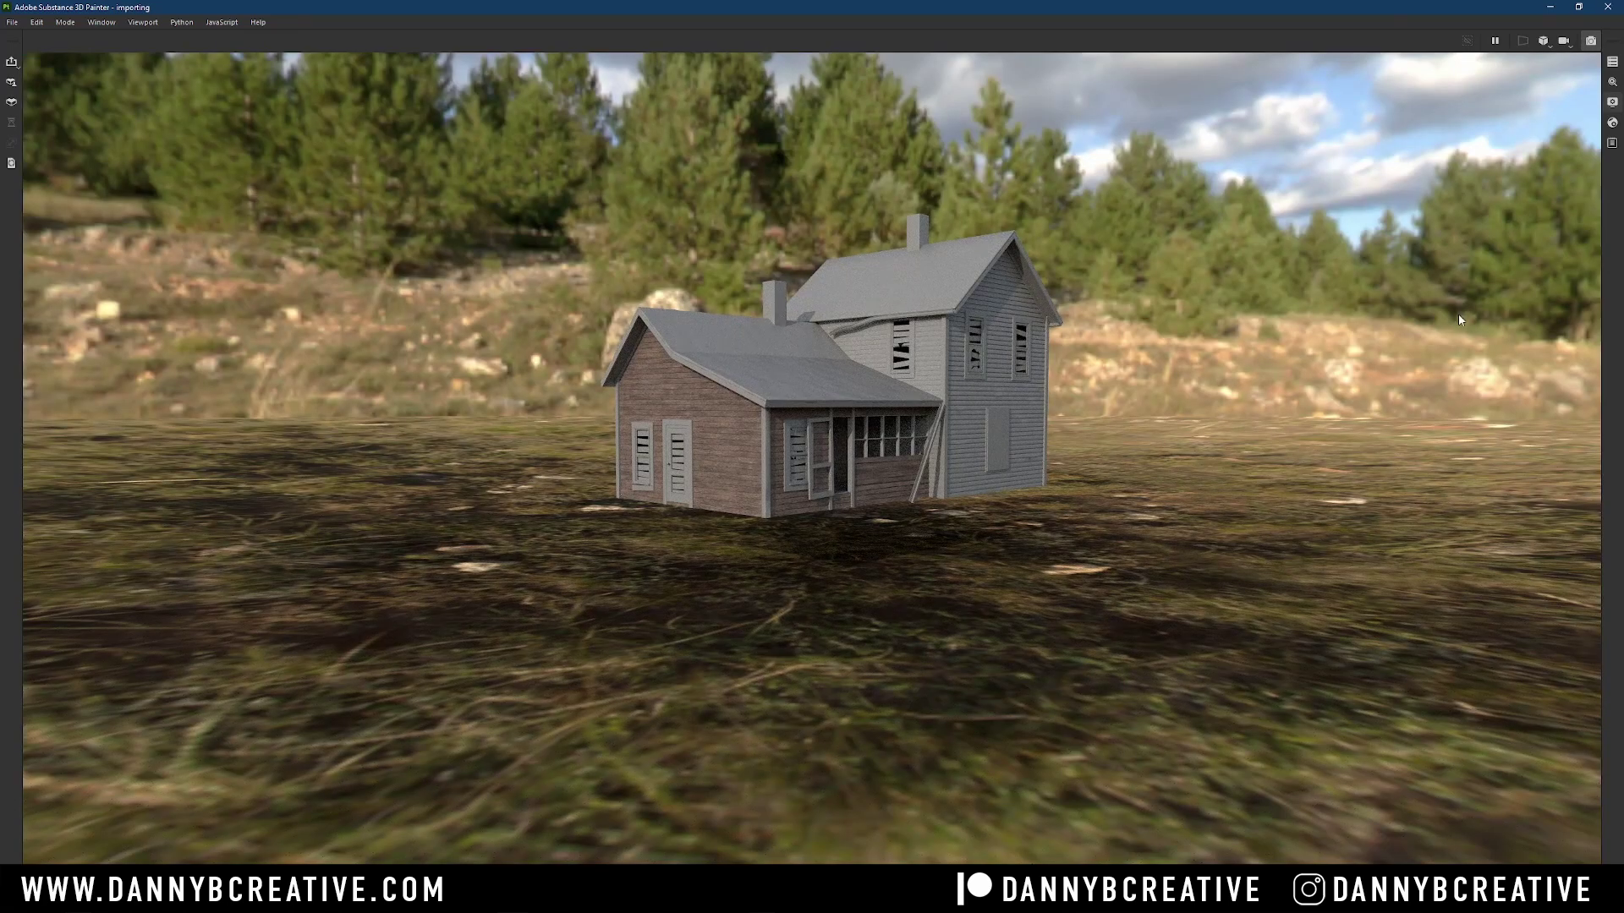
{"action": "left_click", "coordinate": [1612, 123]}
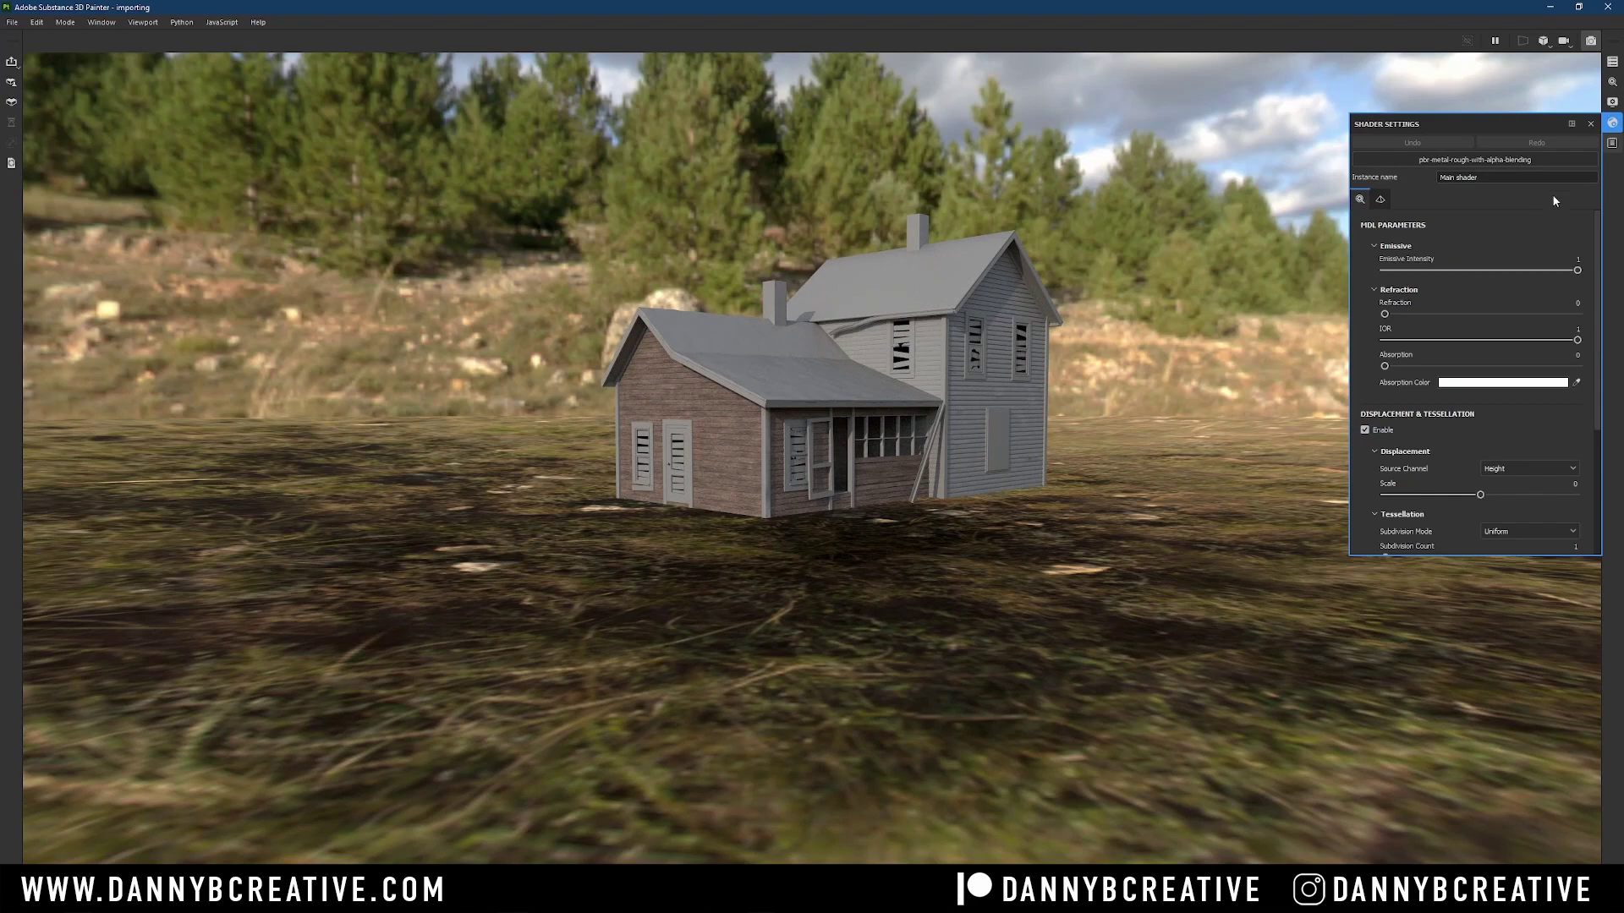
{"action": "left_click", "coordinate": [1612, 102]}
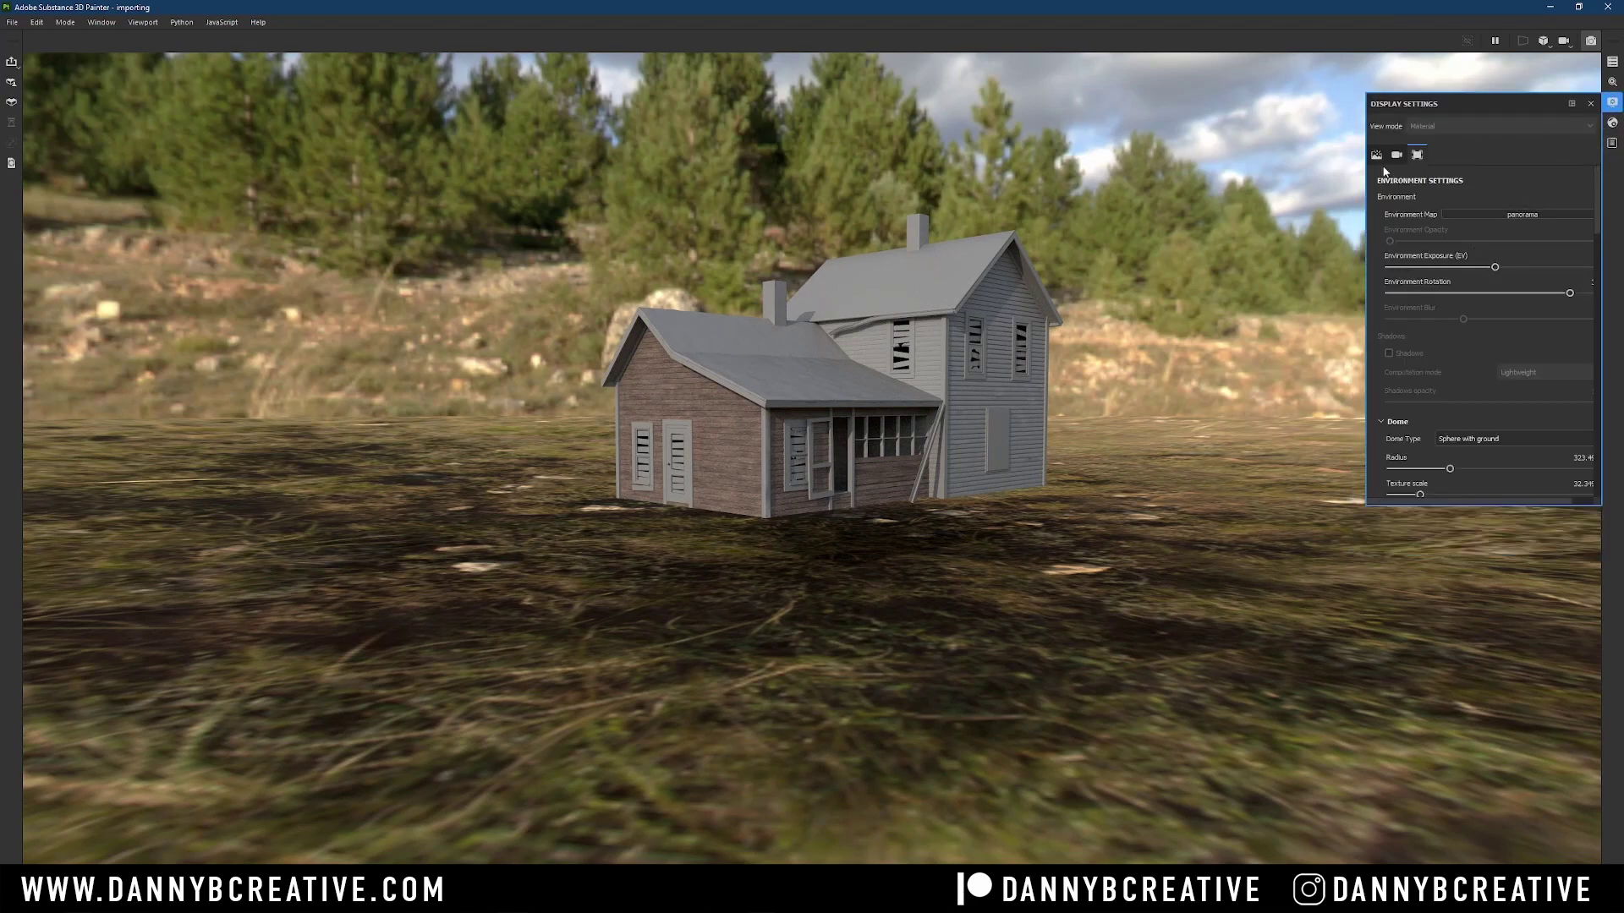
{"action": "left_click", "coordinate": [1413, 156]}
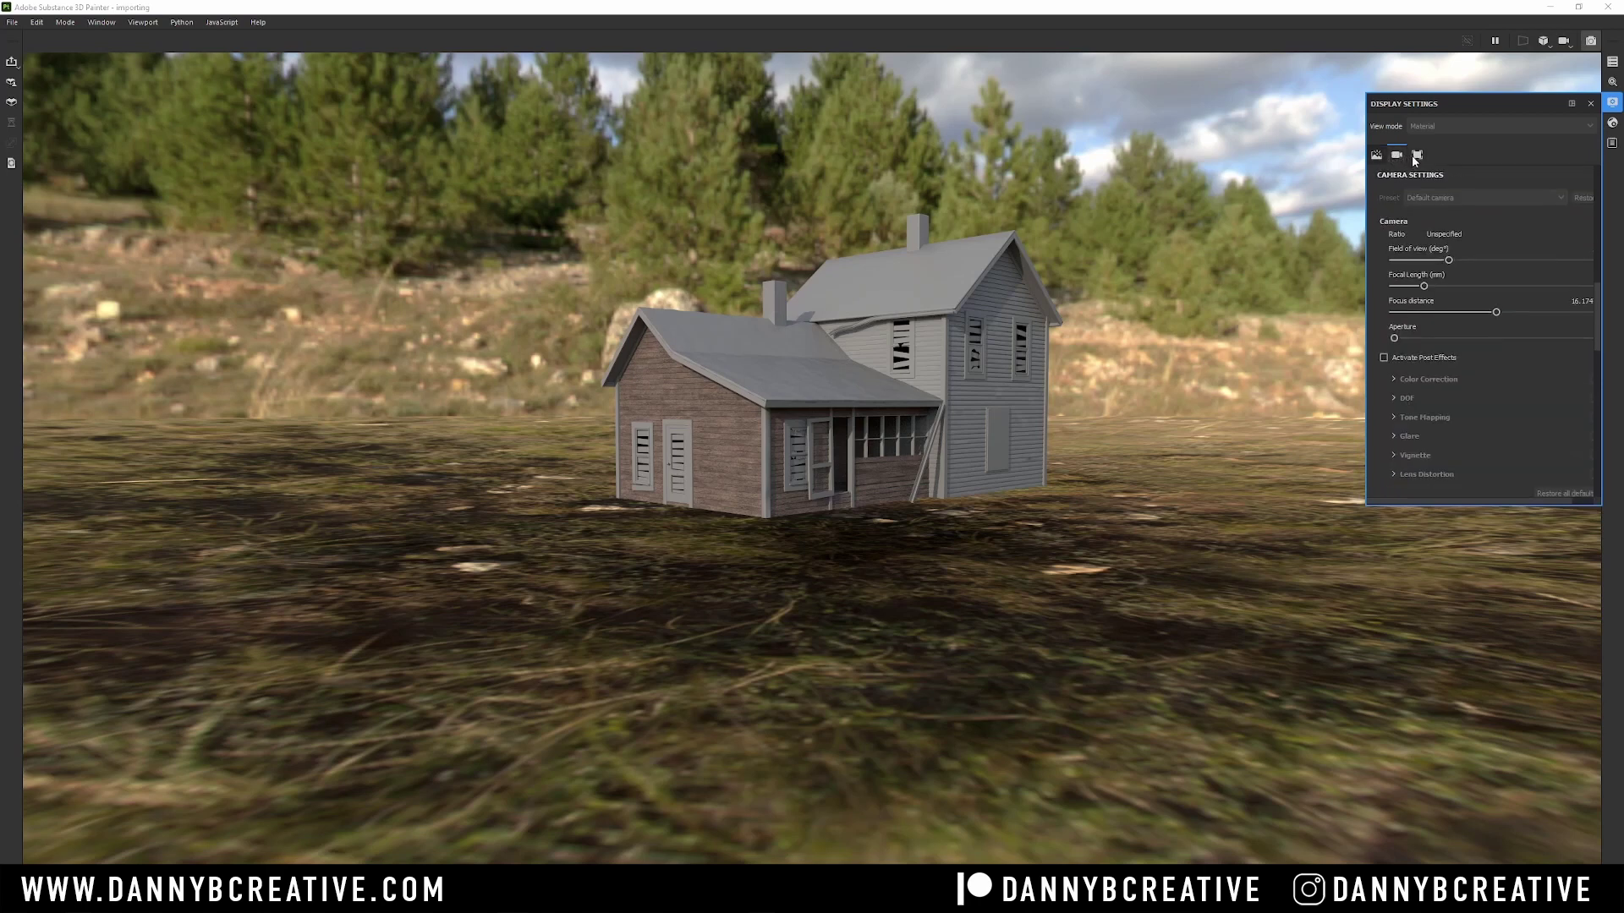
{"action": "left_click", "coordinate": [1417, 155]}
{"action": "left_click", "coordinate": [1376, 154]}
{"action": "scroll", "coordinate": [1601, 243], "scroll_direction": "up", "scroll_amount": 1}
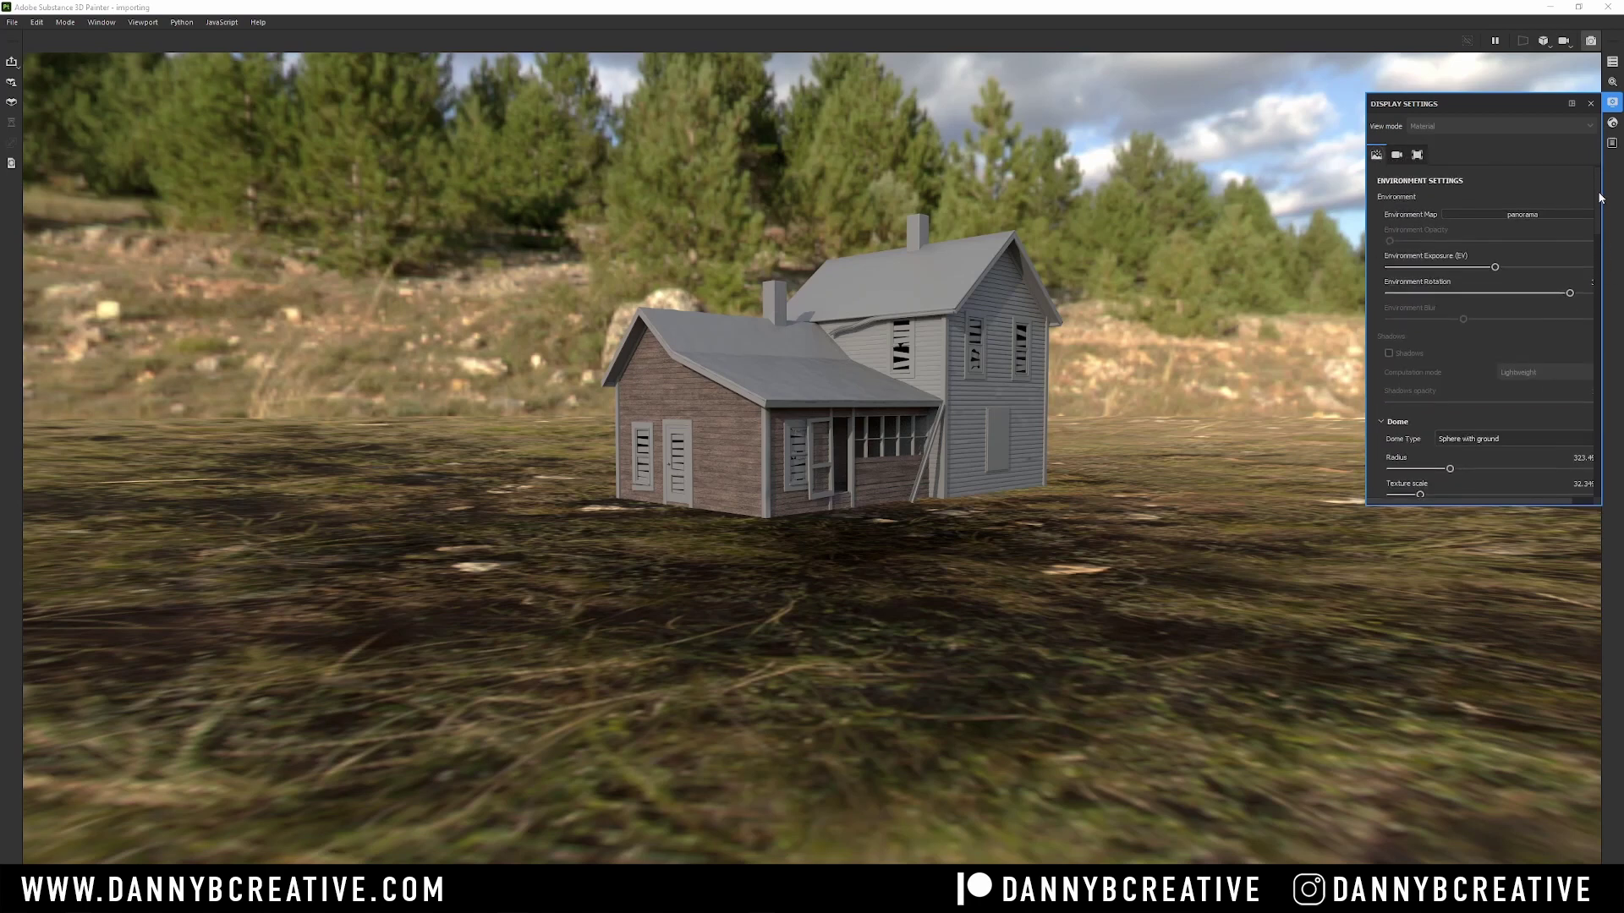
{"action": "scroll", "coordinate": [1488, 271], "scroll_direction": "down", "scroll_amount": 5}
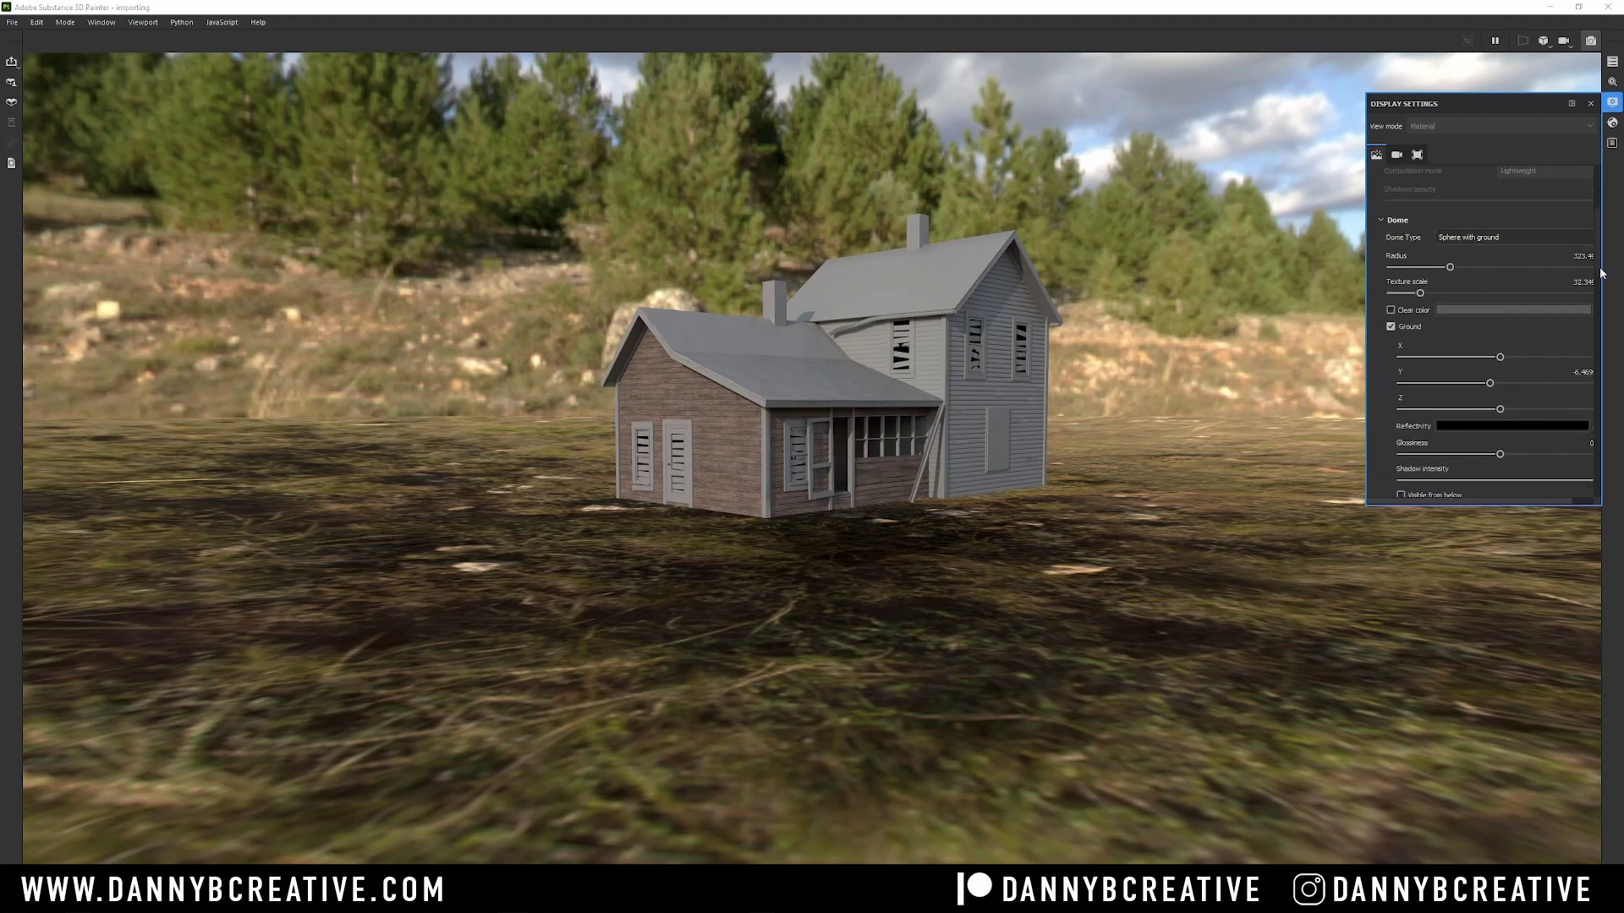
Step: Replace the panorama backdrop with the dome's clear color, keep the ground enabled and raise its Y position to about -4.46
{"action": "left_click", "coordinate": [1391, 256]}
{"action": "left_click", "coordinate": [1391, 272]}
{"action": "left_click", "coordinate": [1391, 273]}
{"action": "left_click_drag", "start_coordinate": [1496, 331], "coordinate": [1455, 334], "text": "shift"}
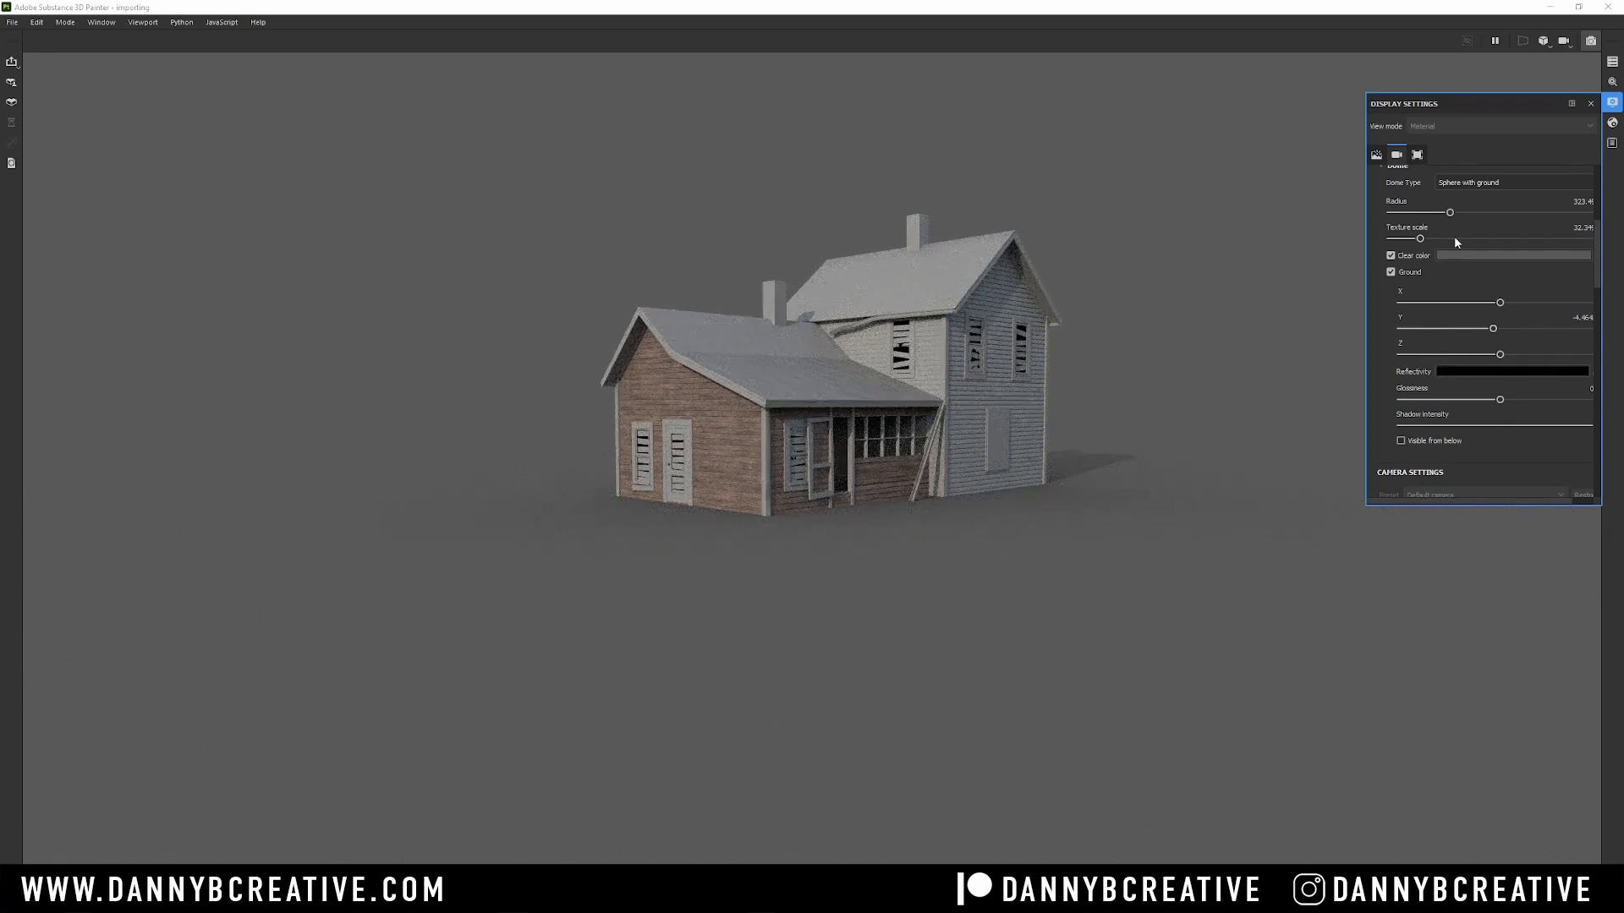
Step: Rotate the environment lighting around the house, close the display settings and return to painting mode
{"action": "left_click", "coordinate": [1164, 312]}
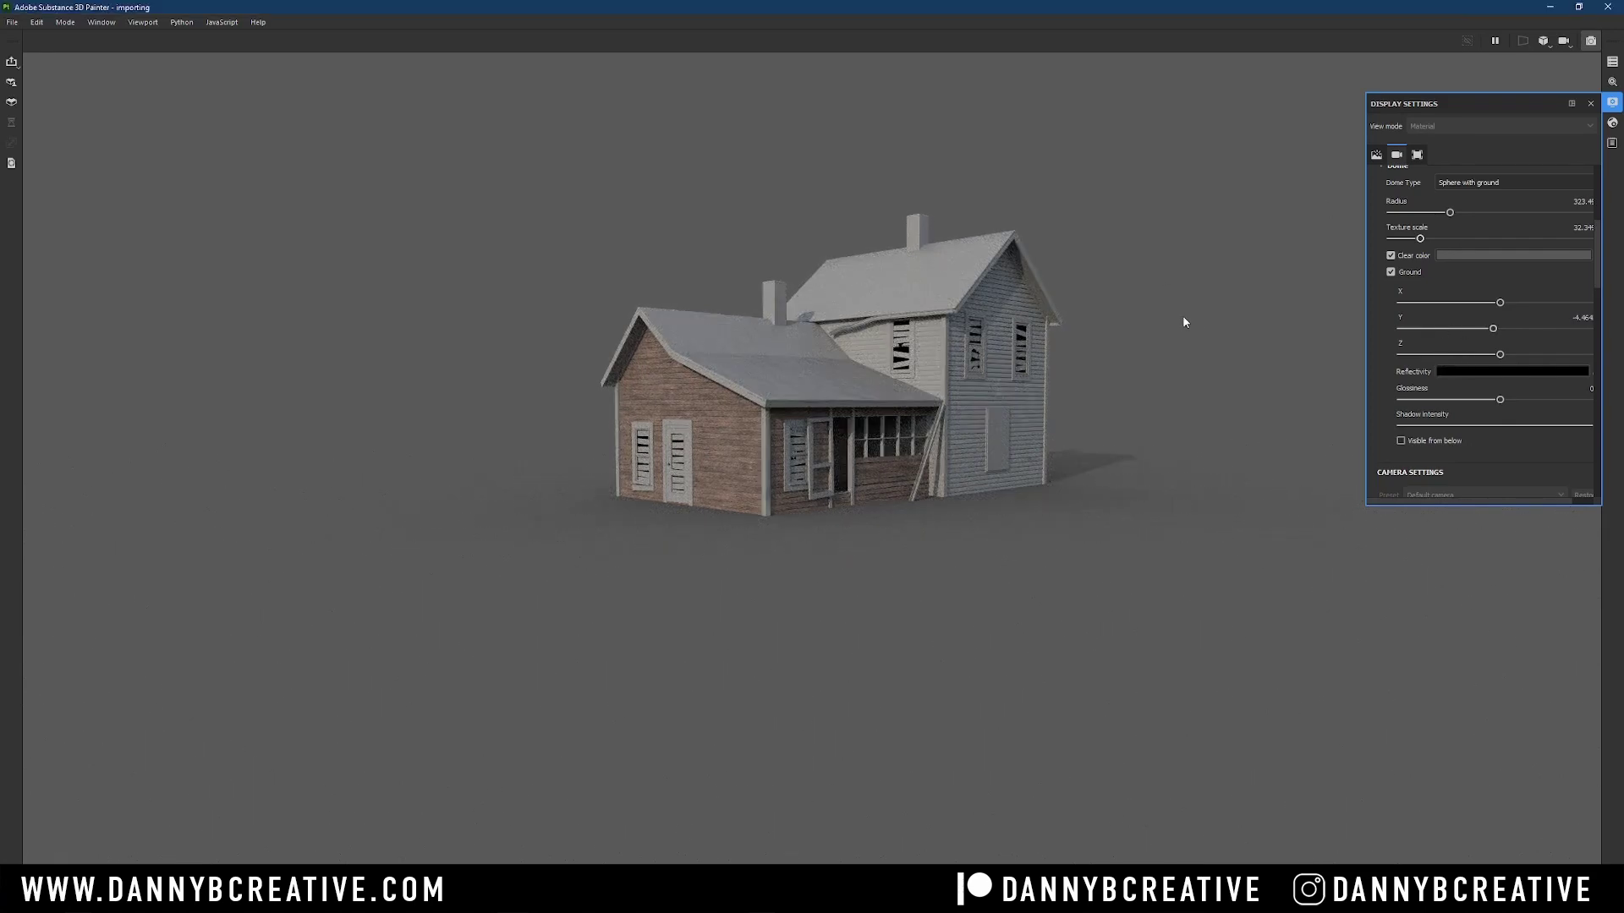
{"action": "mouse_move", "coordinate": [1123, 445]}
{"action": "right_mouse_down", "text": "shift"}
{"action": "mouse_move", "coordinate": [1040, 442]}
{"action": "mouse_move", "coordinate": [1153, 421]}
{"action": "mouse_move", "coordinate": [1127, 442]}
{"action": "right_mouse_up", "text": "shift"}
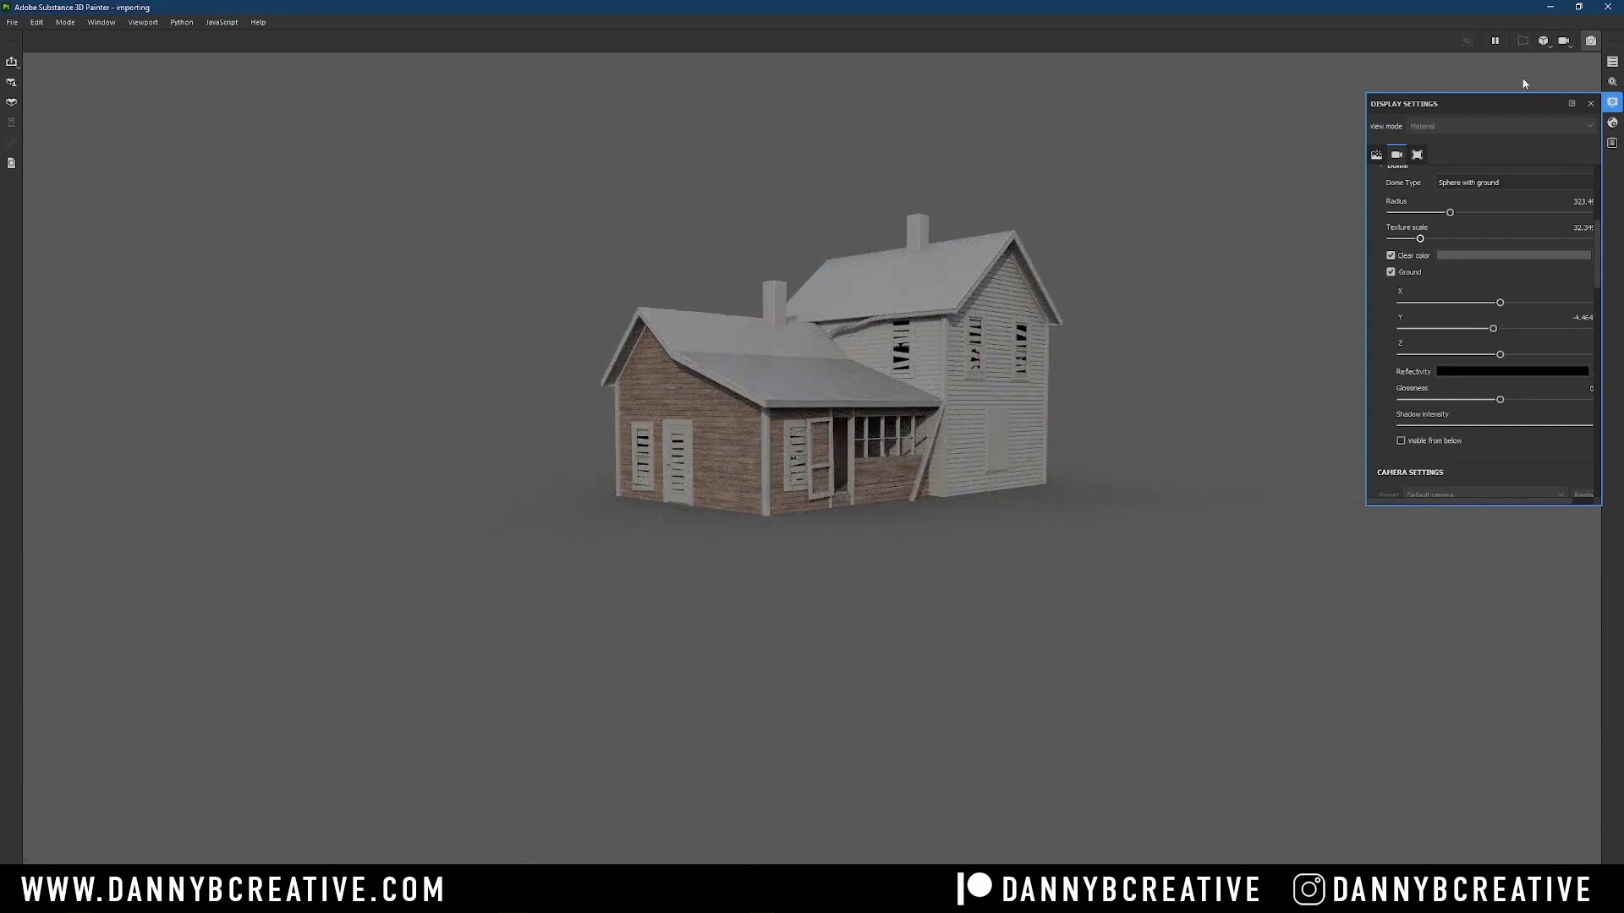
{"action": "left_click", "coordinate": [1590, 103]}
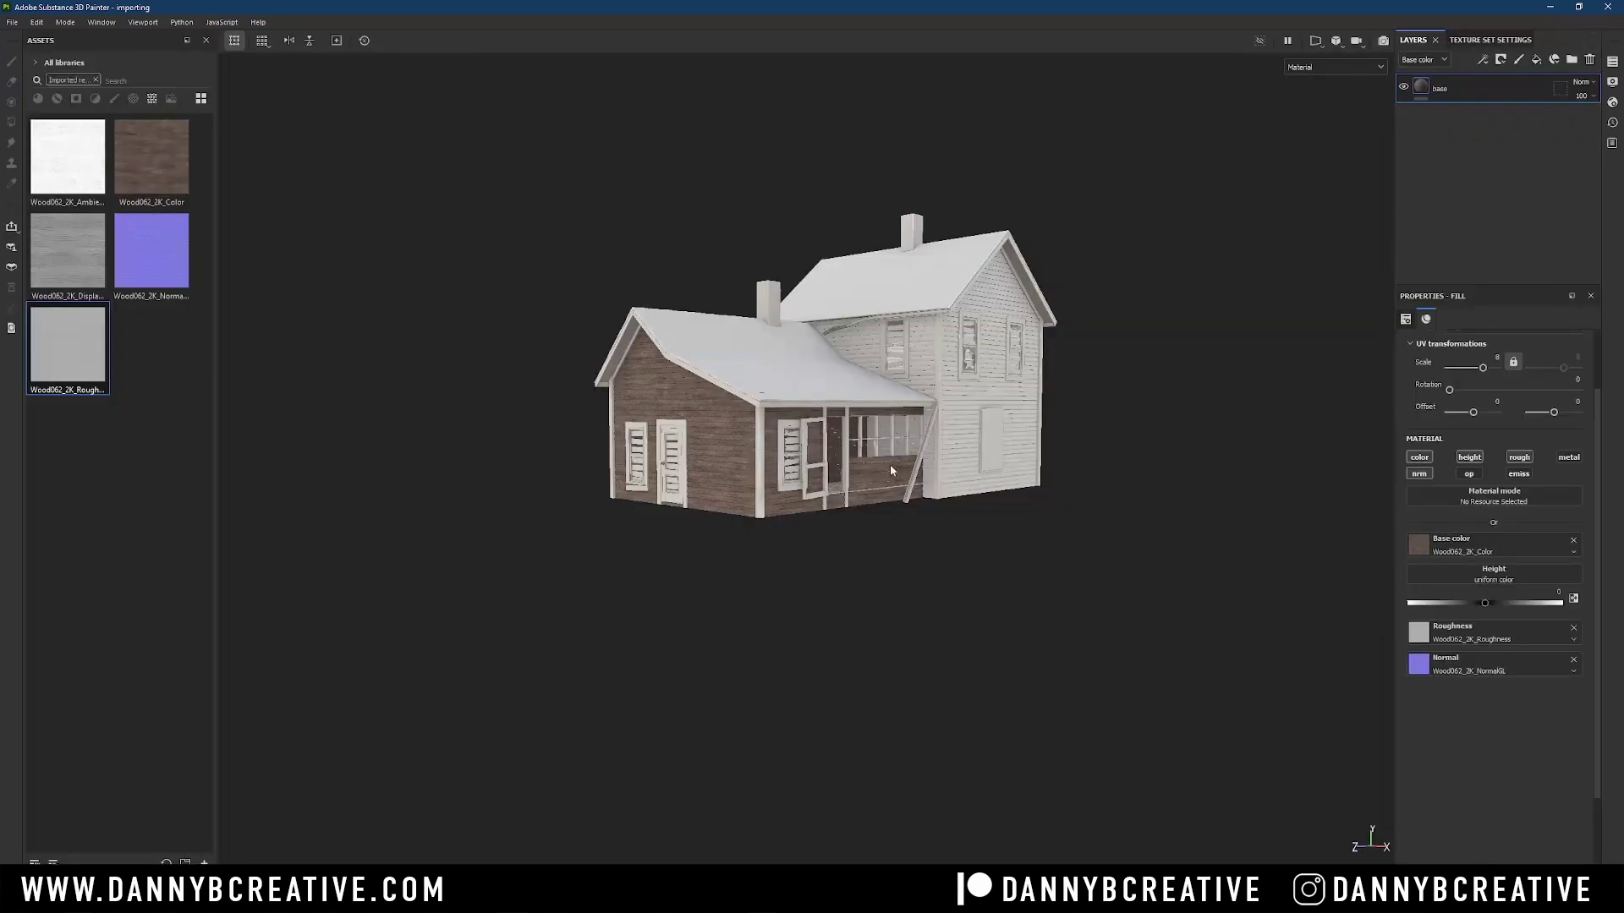
Step: Try the Wood062_2K_Displacement map in the base layer's height channel and inspect the planks
{"action": "left_click_drag", "start_coordinate": [892, 470], "coordinate": [878, 474], "text": "alt"}
{"action": "right_click_drag", "start_coordinate": [877, 473], "coordinate": [905, 506], "text": "alt"}
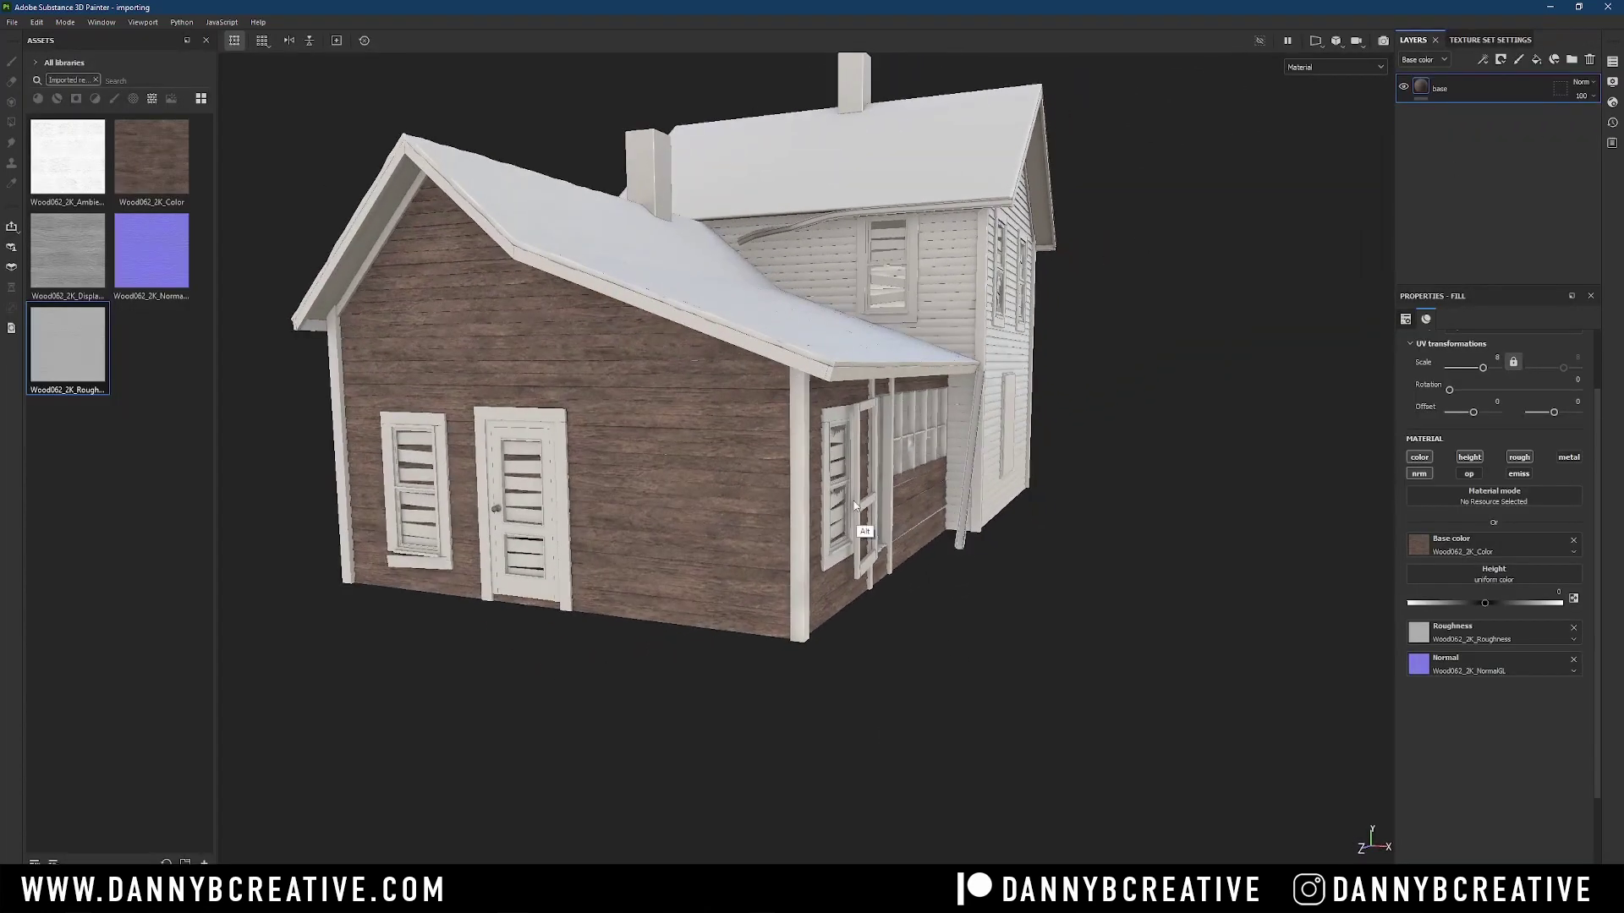
{"action": "left_click_drag", "start_coordinate": [905, 505], "coordinate": [935, 536], "text": "alt"}
{"action": "right_click_drag", "start_coordinate": [936, 536], "coordinate": [971, 392], "text": "alt"}
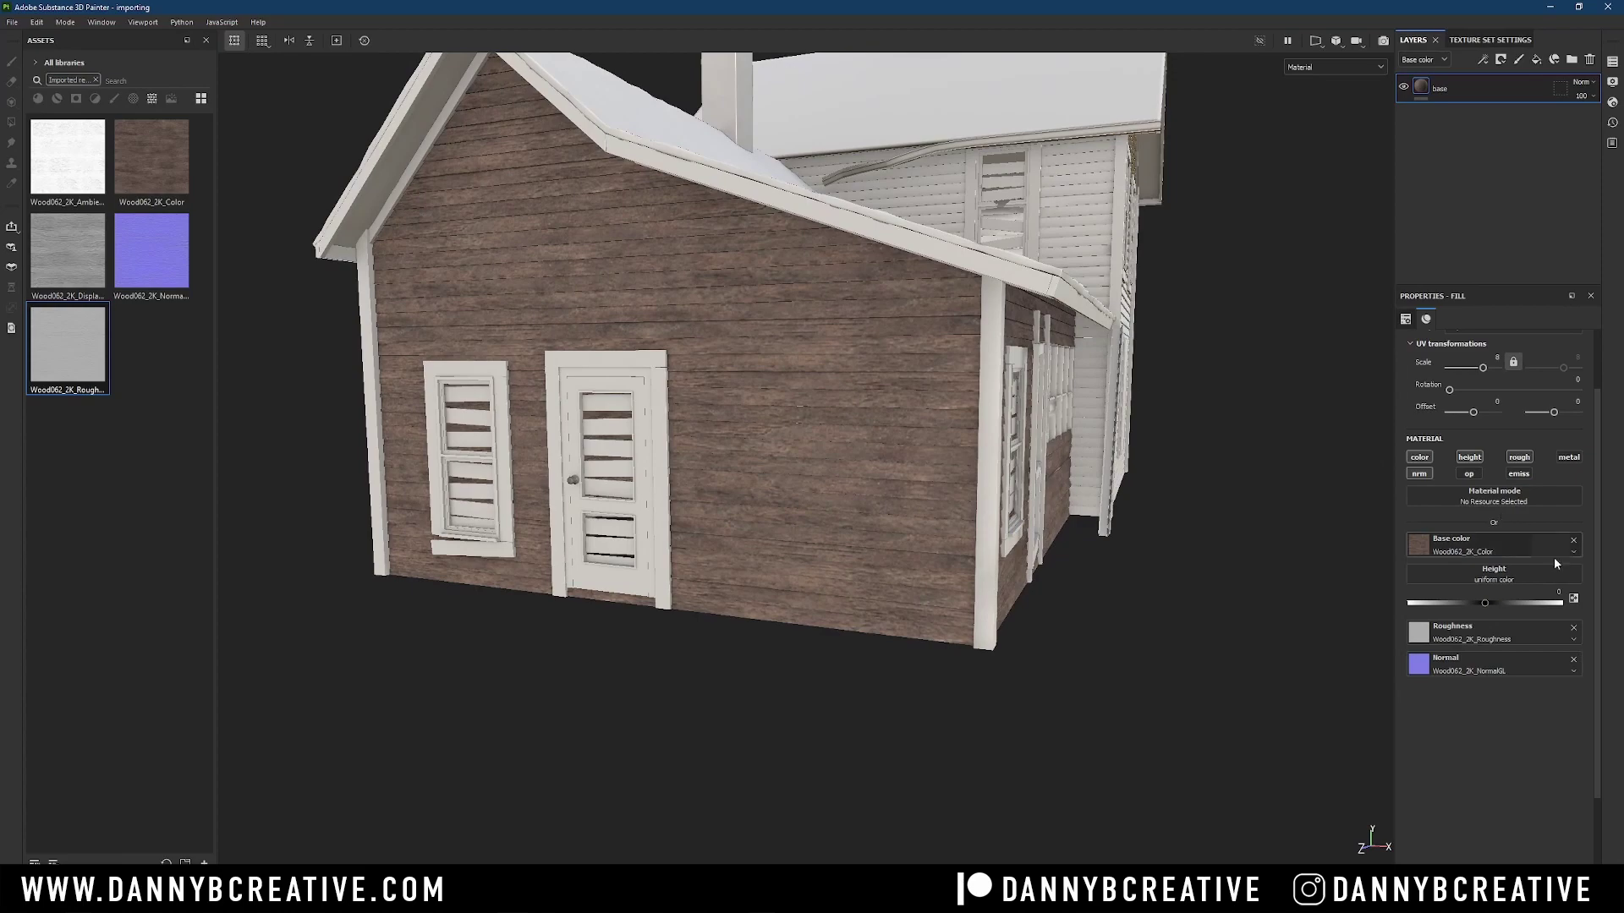
{"action": "left_click", "coordinate": [52, 277]}
{"action": "left_click_drag", "start_coordinate": [53, 278], "coordinate": [1484, 576]}
{"action": "left_click_drag", "start_coordinate": [814, 433], "coordinate": [903, 350], "text": "alt"}
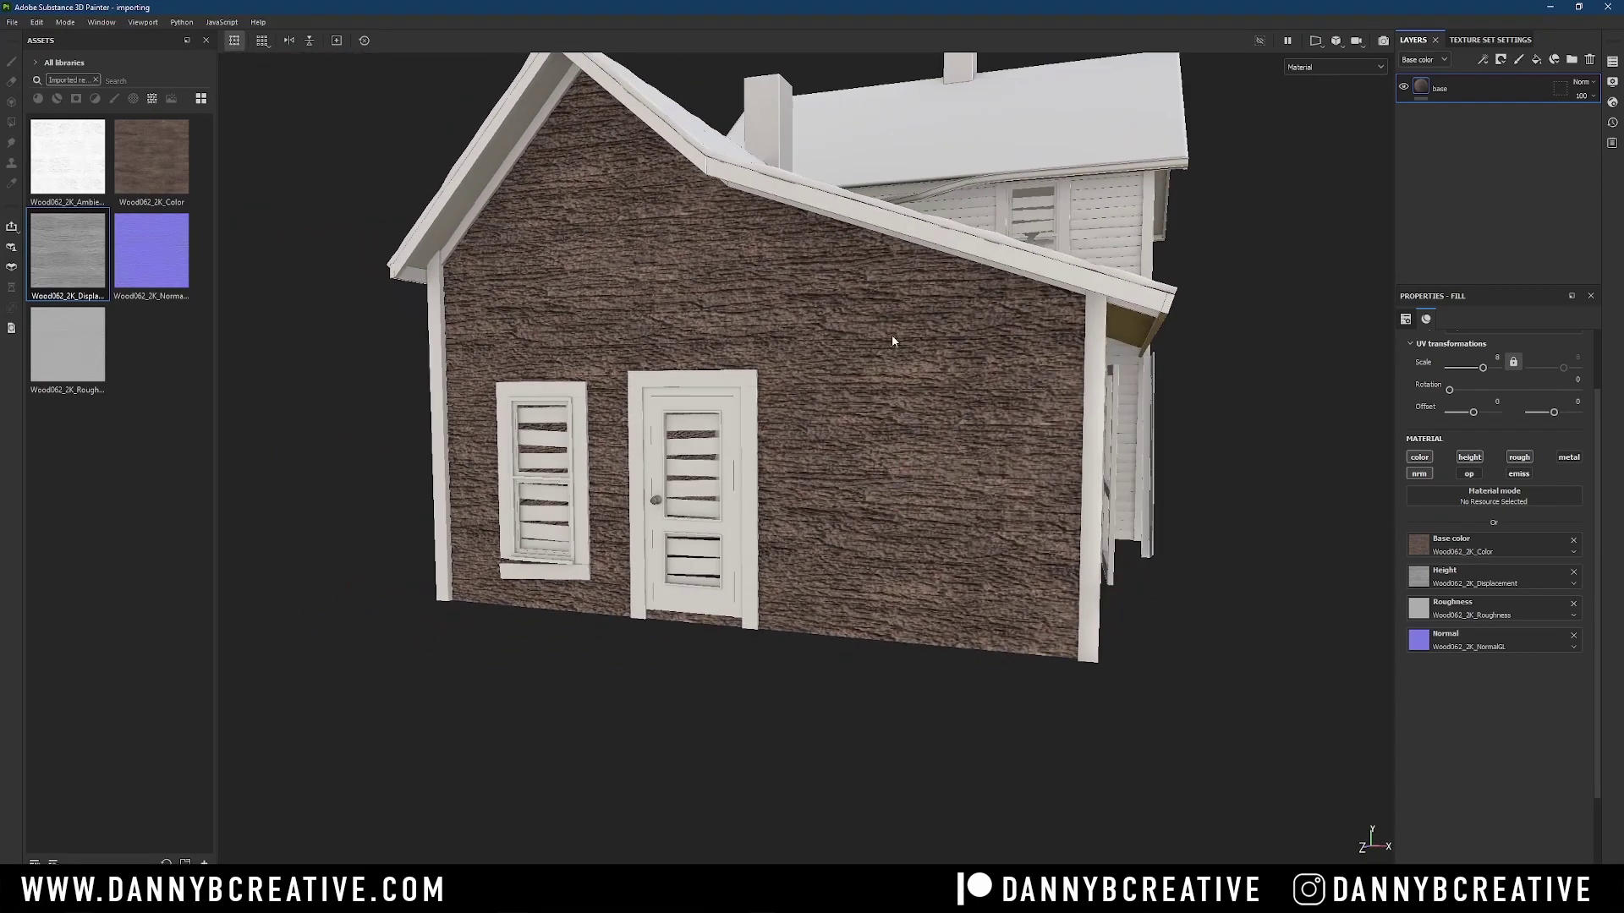
{"action": "mouse_move", "coordinate": [890, 442]}
{"action": "left_mouse_down", "text": "alt"}
{"action": "mouse_move", "coordinate": [913, 467]}
{"action": "mouse_move", "coordinate": [899, 482]}
{"action": "mouse_move", "coordinate": [917, 402]}
{"action": "mouse_move", "coordinate": [845, 435]}
{"action": "mouse_move", "coordinate": [875, 461]}
{"action": "left_mouse_up", "text": "alt"}
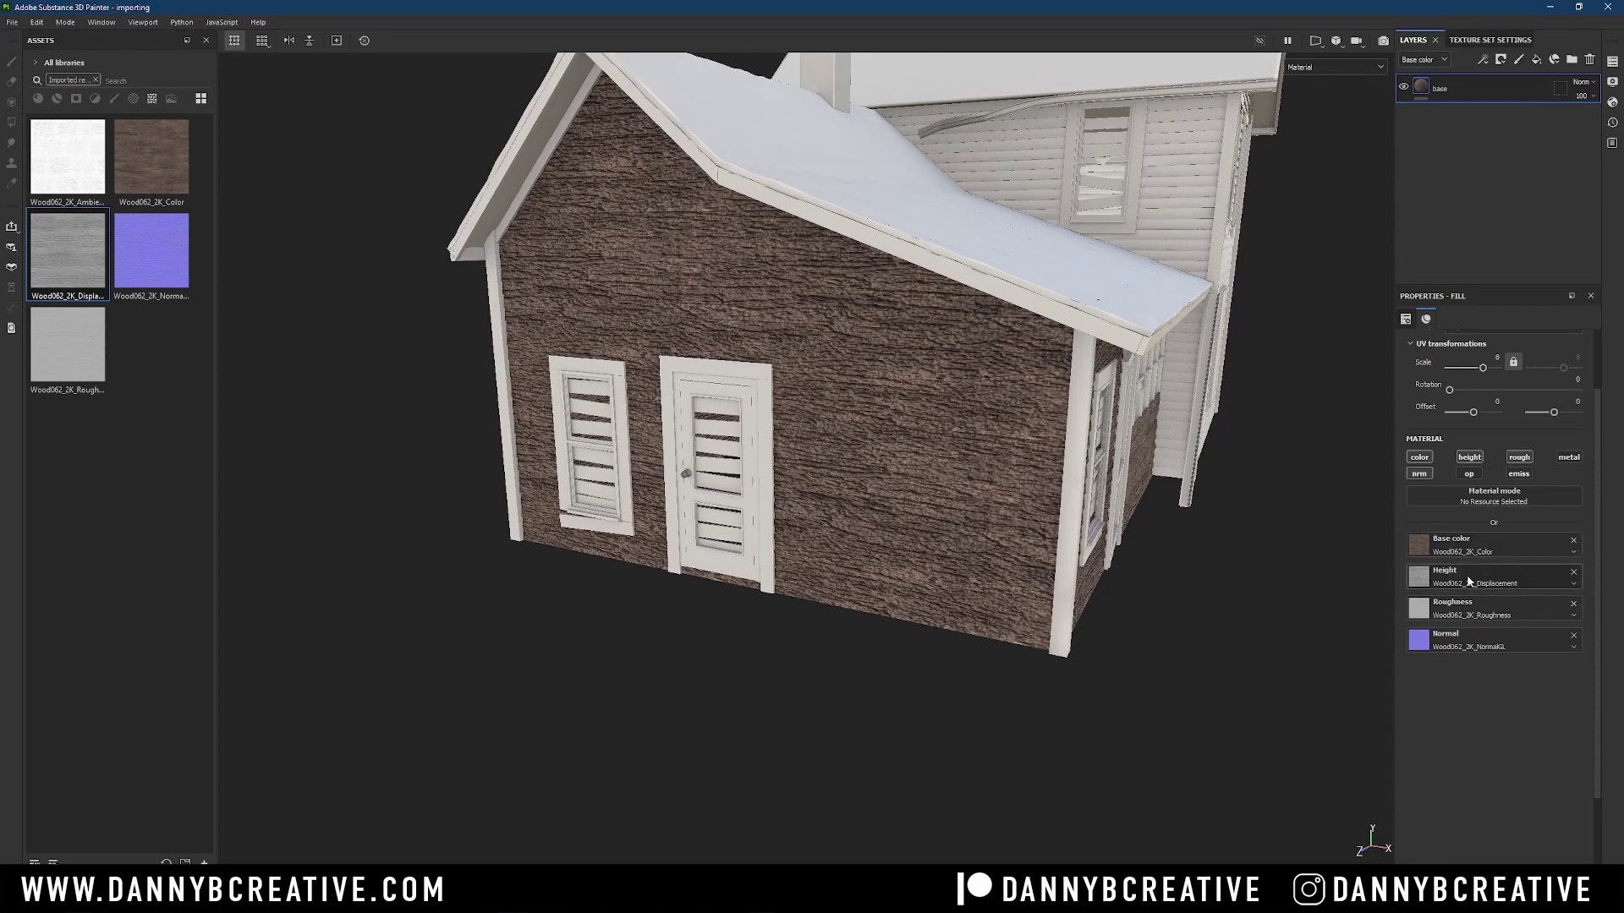
{"action": "left_click_drag", "start_coordinate": [971, 551], "coordinate": [1004, 515], "text": "alt"}
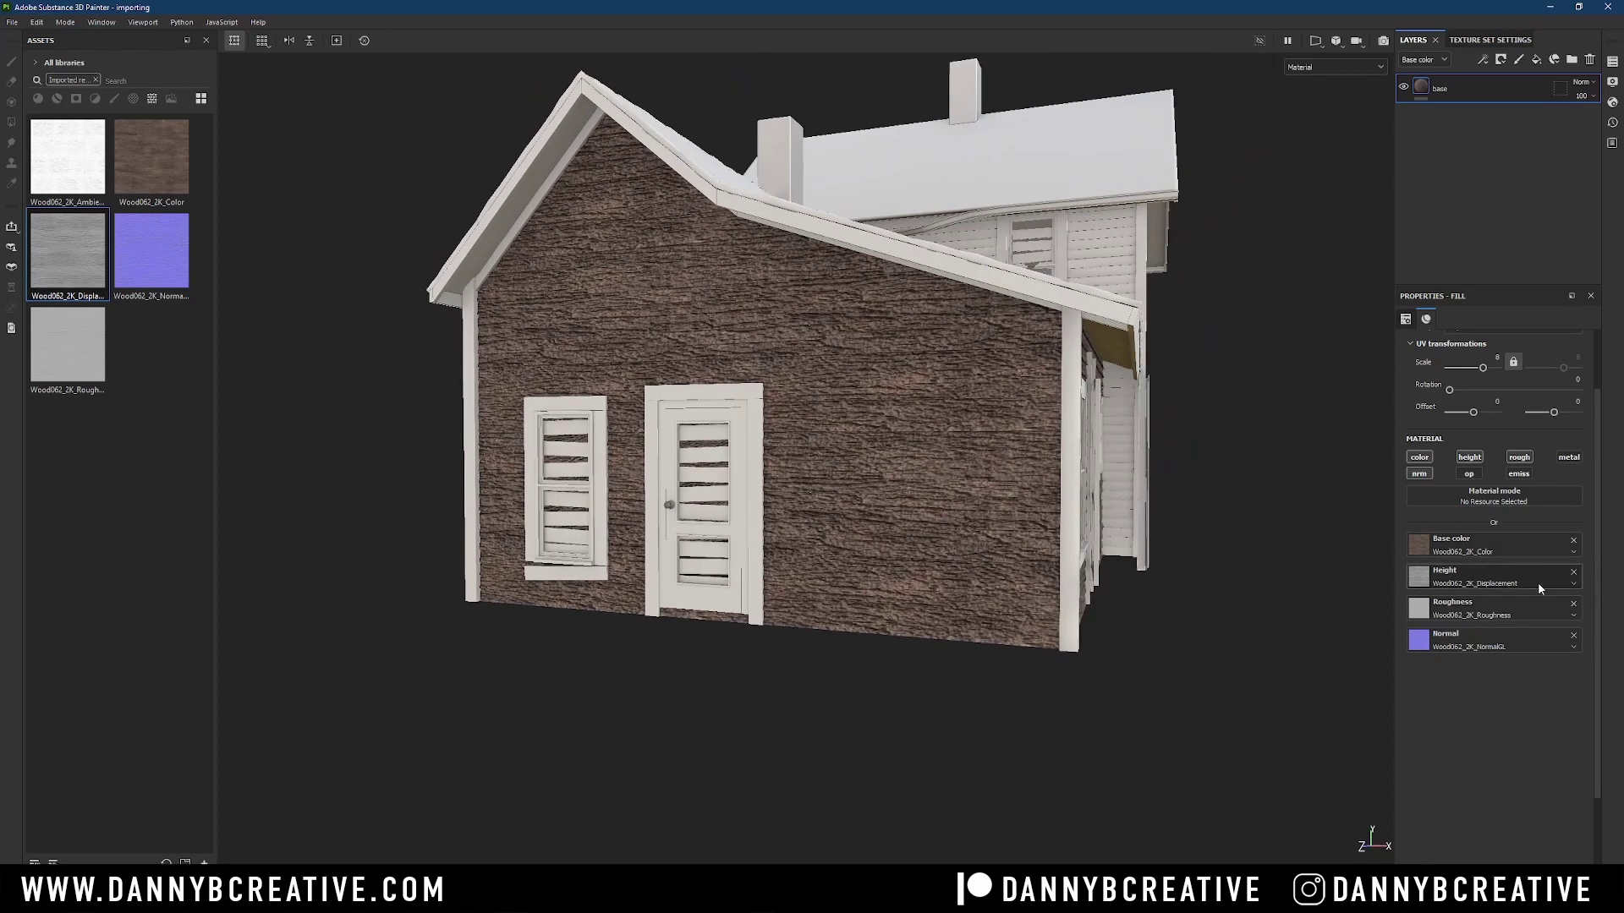
Step: Remove the displacement map from the base layer's height channel
{"action": "left_click", "coordinate": [1574, 587]}
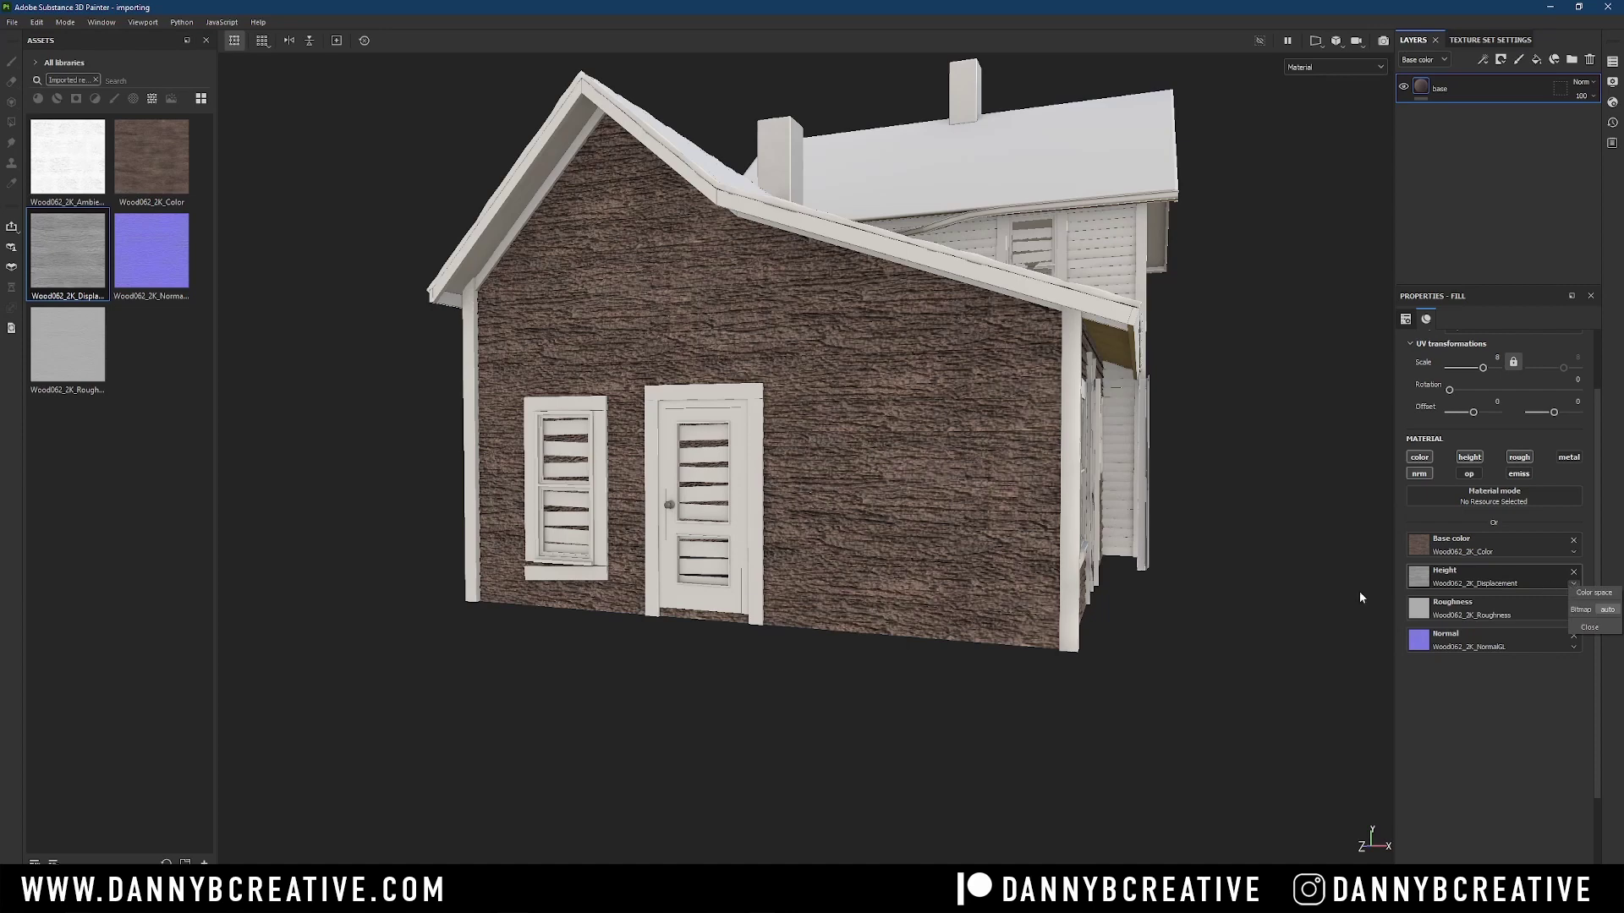
{"action": "left_click_drag", "start_coordinate": [1048, 495], "coordinate": [943, 531], "text": "alt"}
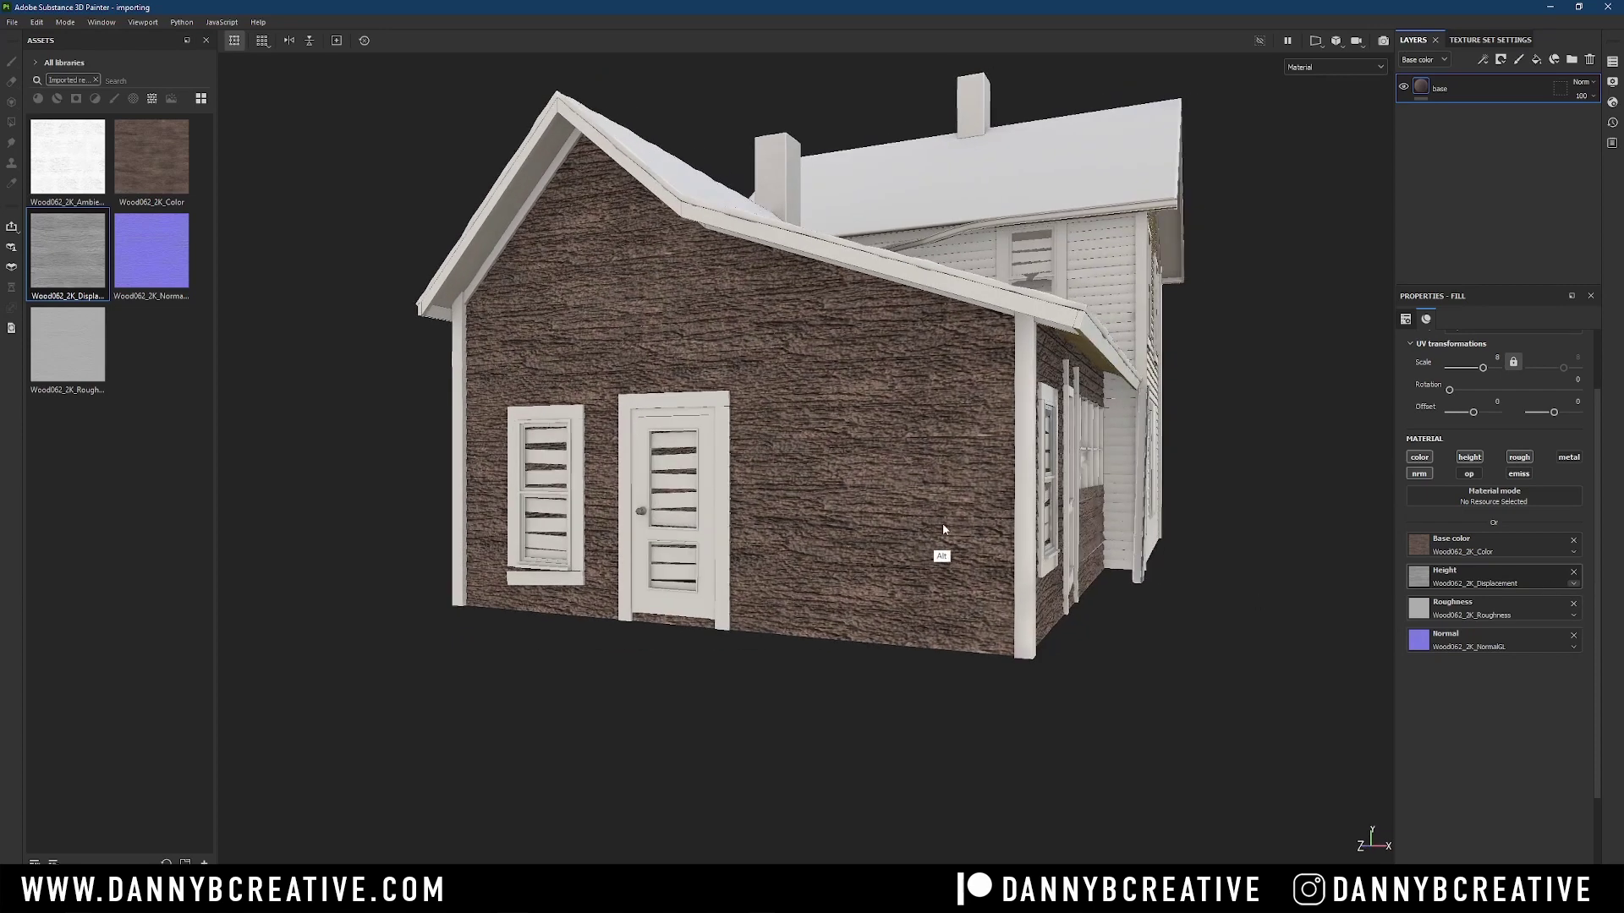
{"action": "left_click", "coordinate": [1573, 572]}
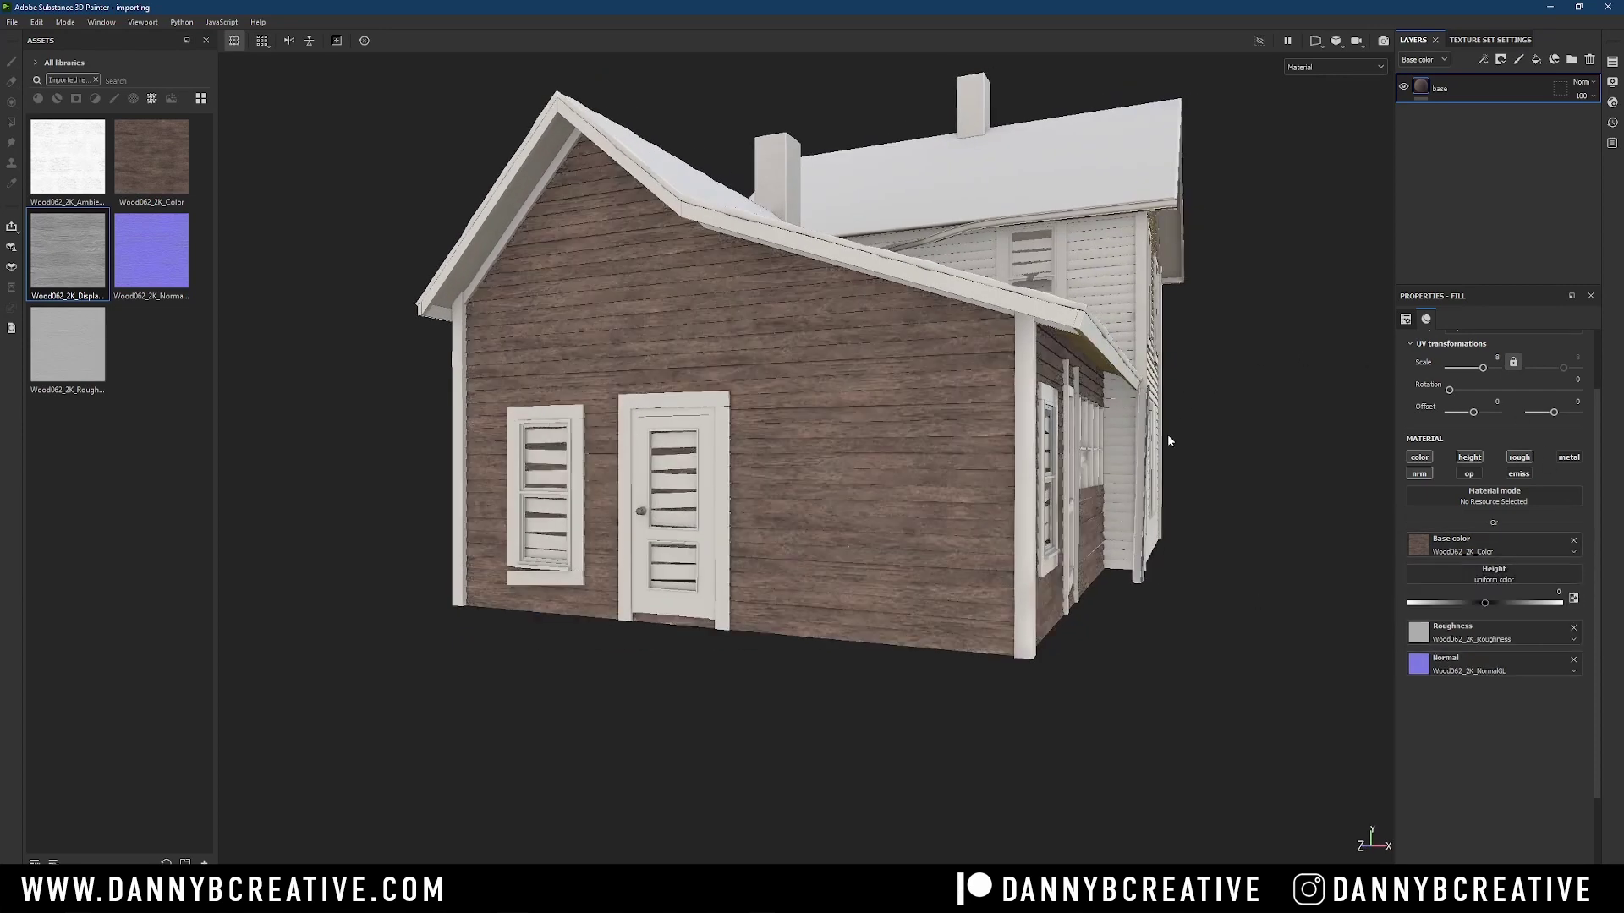
Step: Add a new fill layer above the base layer and name it "base-height"
{"action": "left_click", "coordinate": [1536, 59]}
{"action": "double_click", "coordinate": [1492, 88]}
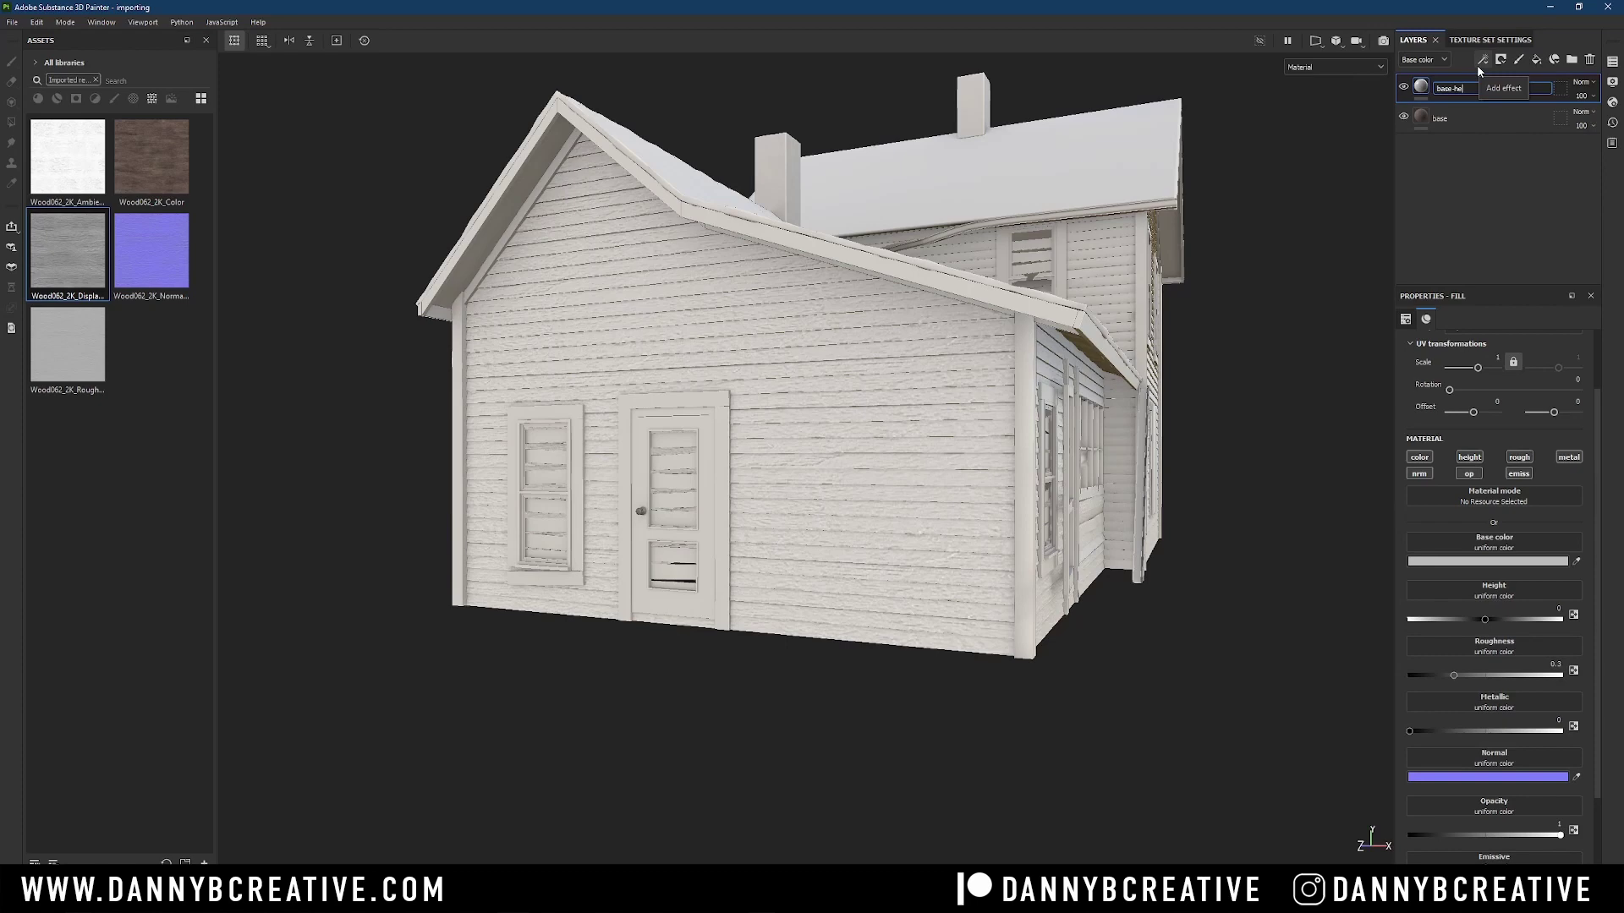
{"action": "key", "text": "Return"}
Step: Turn off the normal, opacity, emissive, roughness and metallic channels on the base-height layer
{"action": "left_click", "coordinate": [1419, 474]}
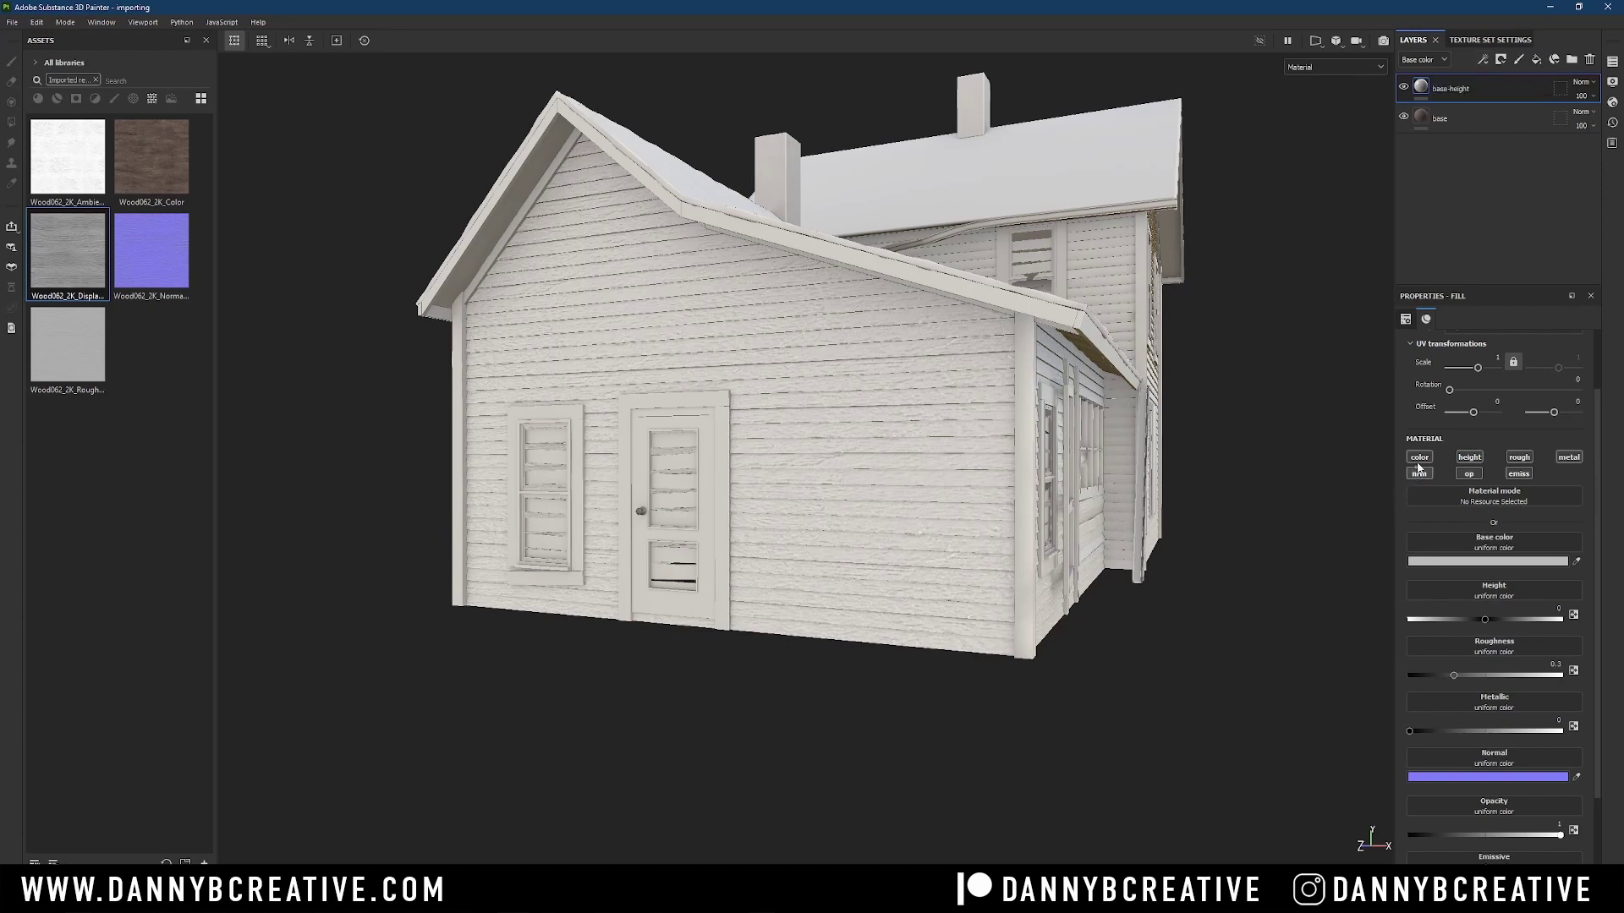
{"action": "left_click", "coordinate": [1469, 473]}
{"action": "left_click", "coordinate": [1519, 474]}
{"action": "left_click", "coordinate": [1519, 456]}
{"action": "left_click", "coordinate": [1569, 457]}
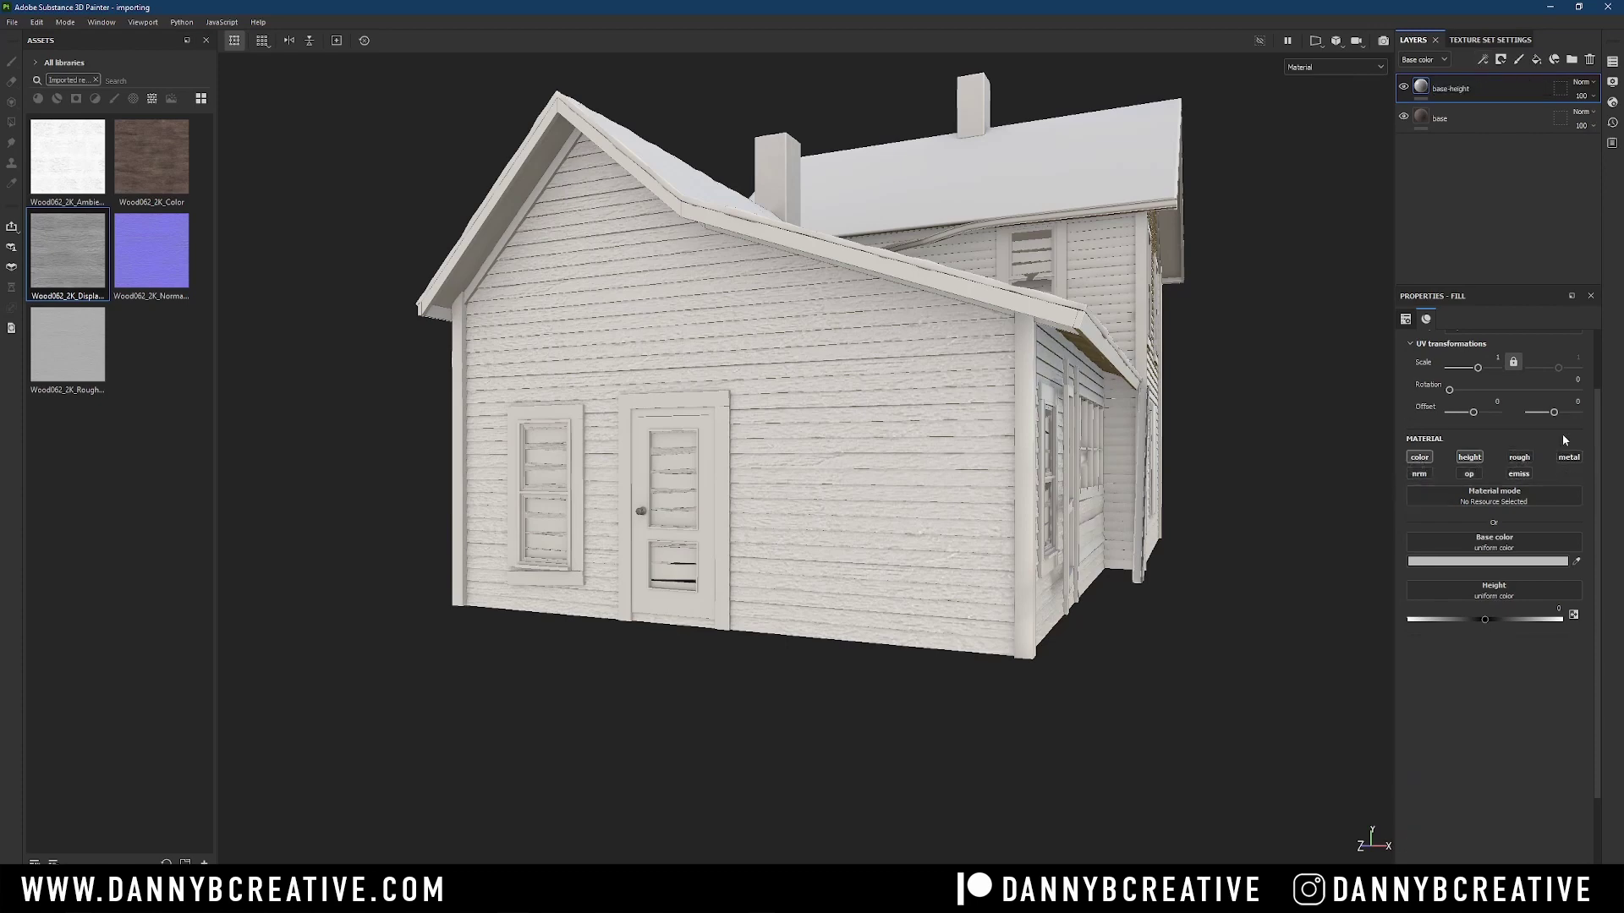
Step: Disable the height channel on the base layer and the color channel on the base-height layer
{"action": "left_click", "coordinate": [1430, 127]}
{"action": "left_click", "coordinate": [1480, 459]}
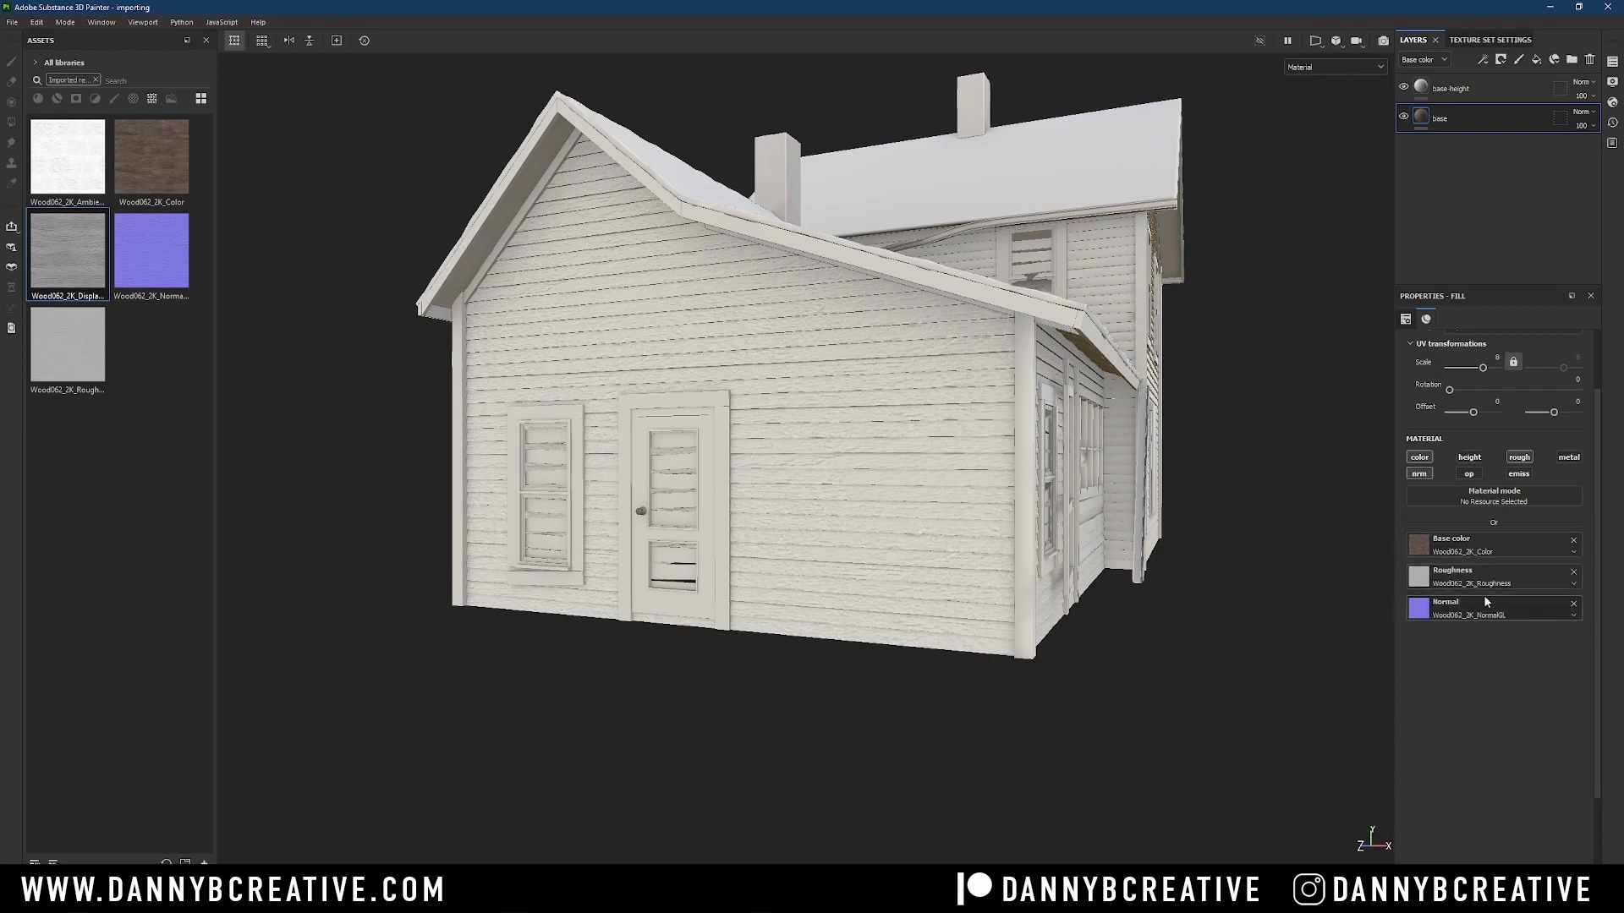
{"action": "left_click", "coordinate": [1429, 95]}
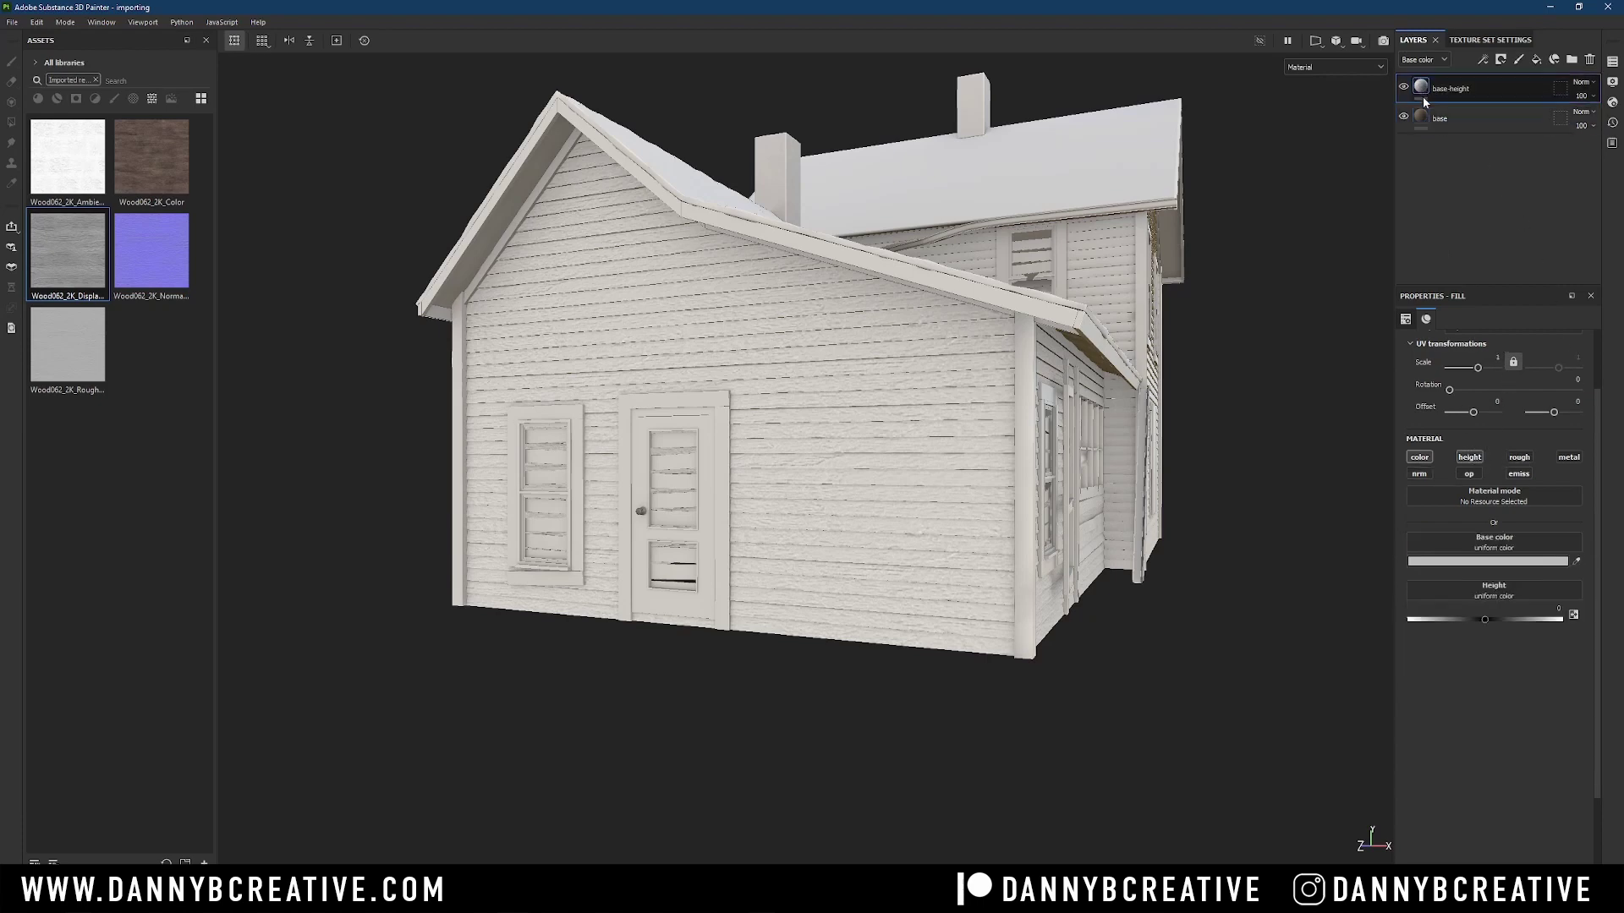
{"action": "left_click", "coordinate": [1419, 457]}
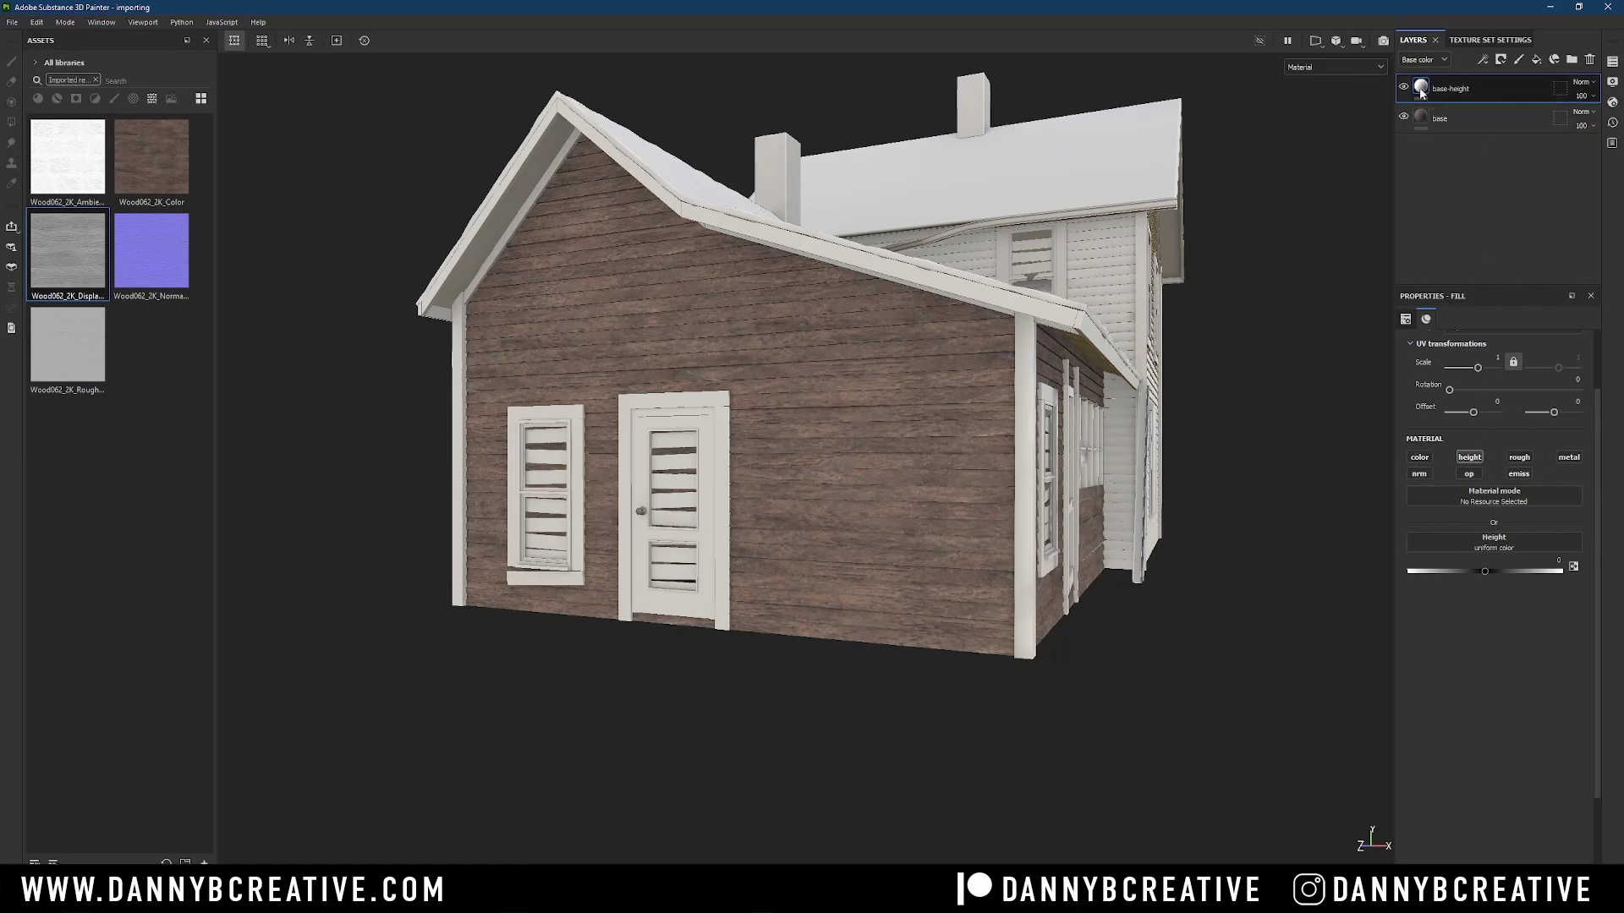
Step: Try the Wood062_2K_Displacement map as the base-height layer's height source, and remove it again
{"action": "left_click_drag", "start_coordinate": [72, 266], "coordinate": [1466, 558]}
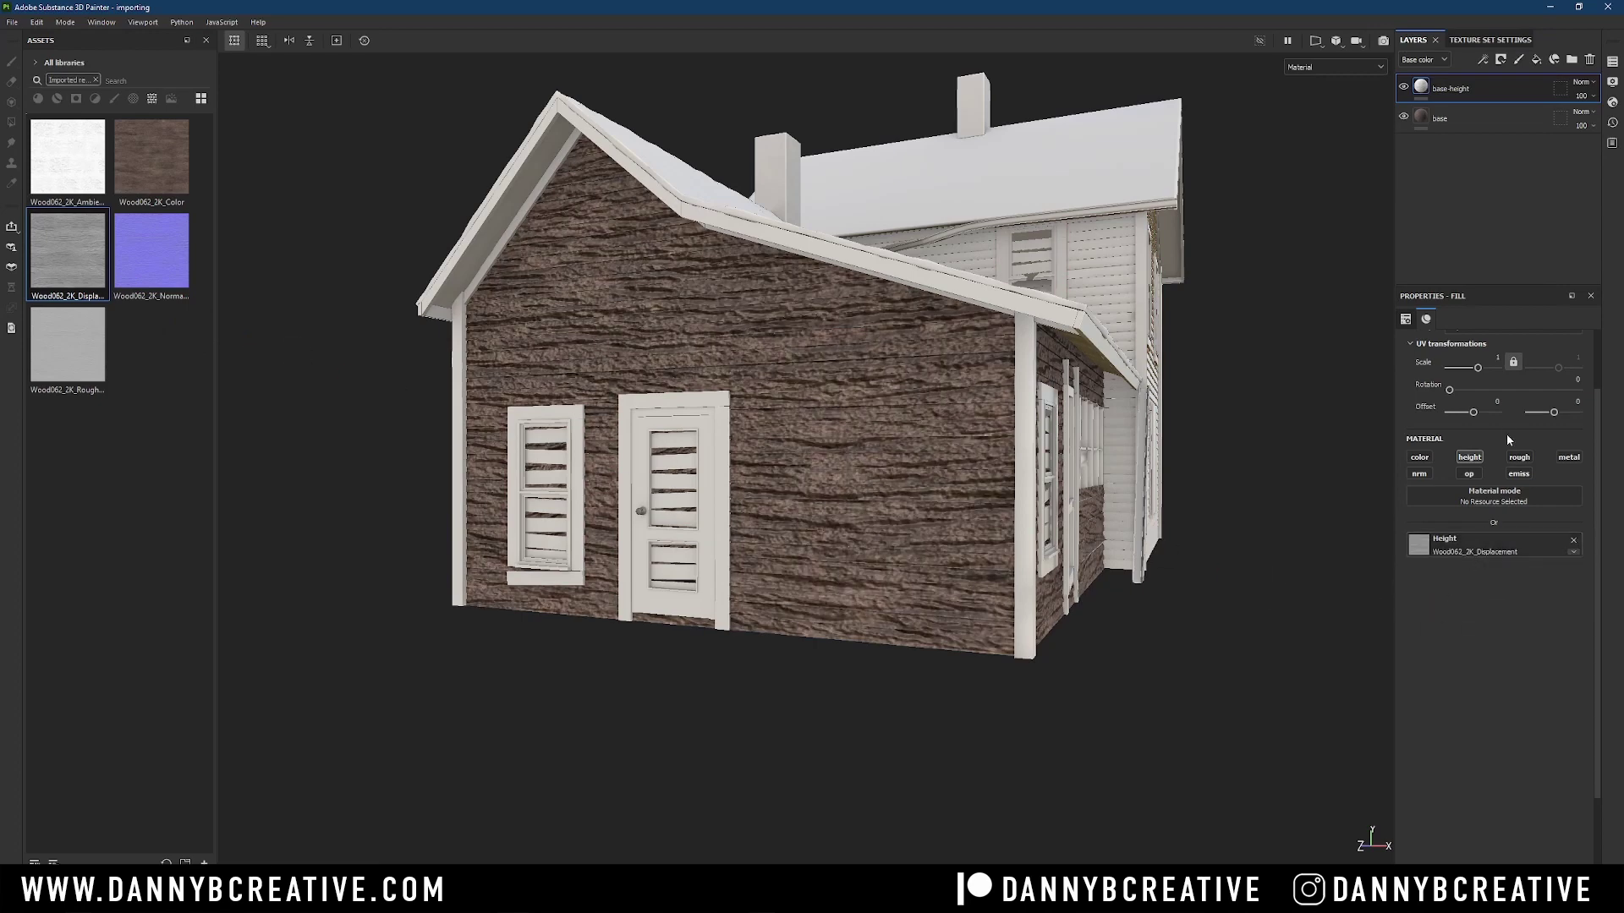
{"action": "left_click", "coordinate": [1576, 541]}
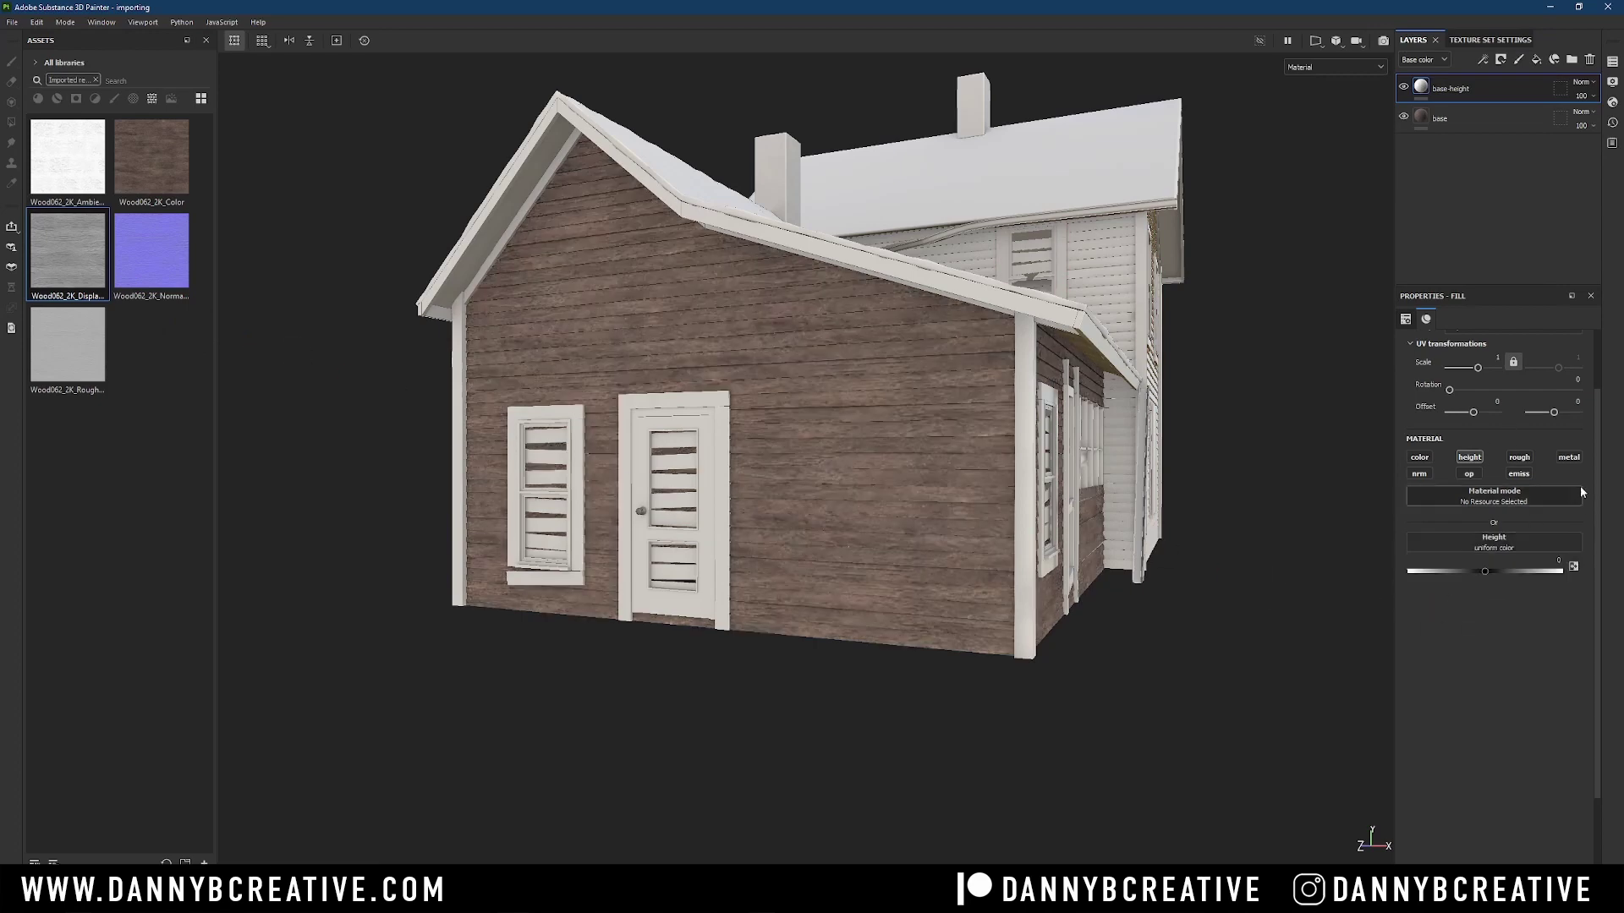
Step: Add a mask to the base-height layer with a fill effect that uses the Wood062_2K_Displacement map as its grayscale
{"action": "left_click", "coordinate": [1501, 59]}
{"action": "left_click", "coordinate": [1476, 82]}
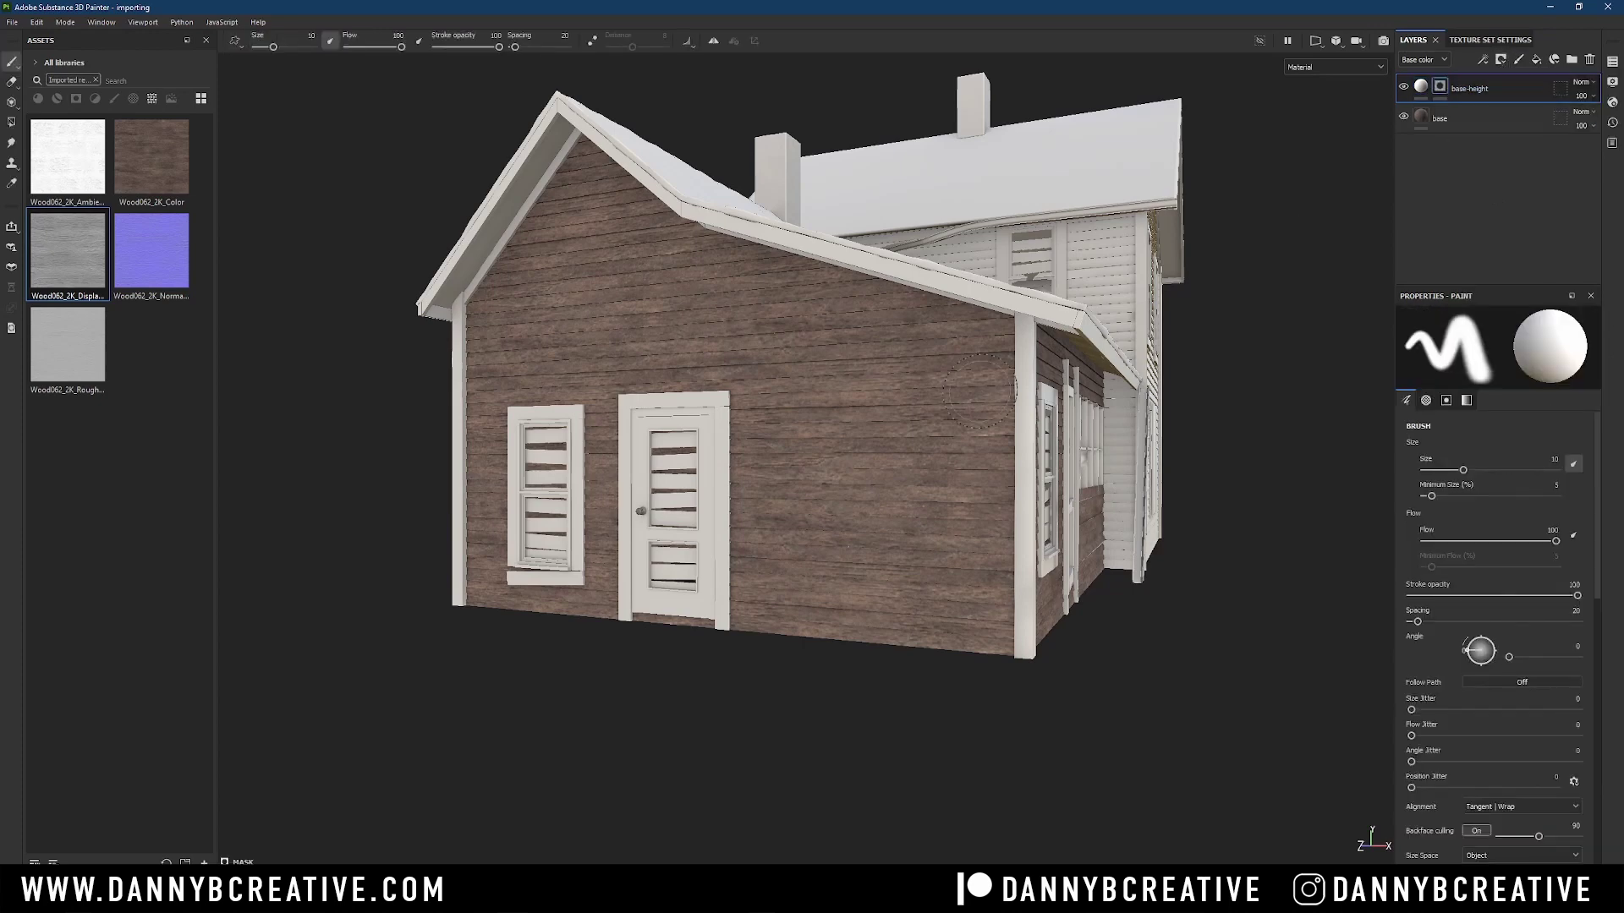
{"action": "left_click", "coordinate": [1484, 62]}
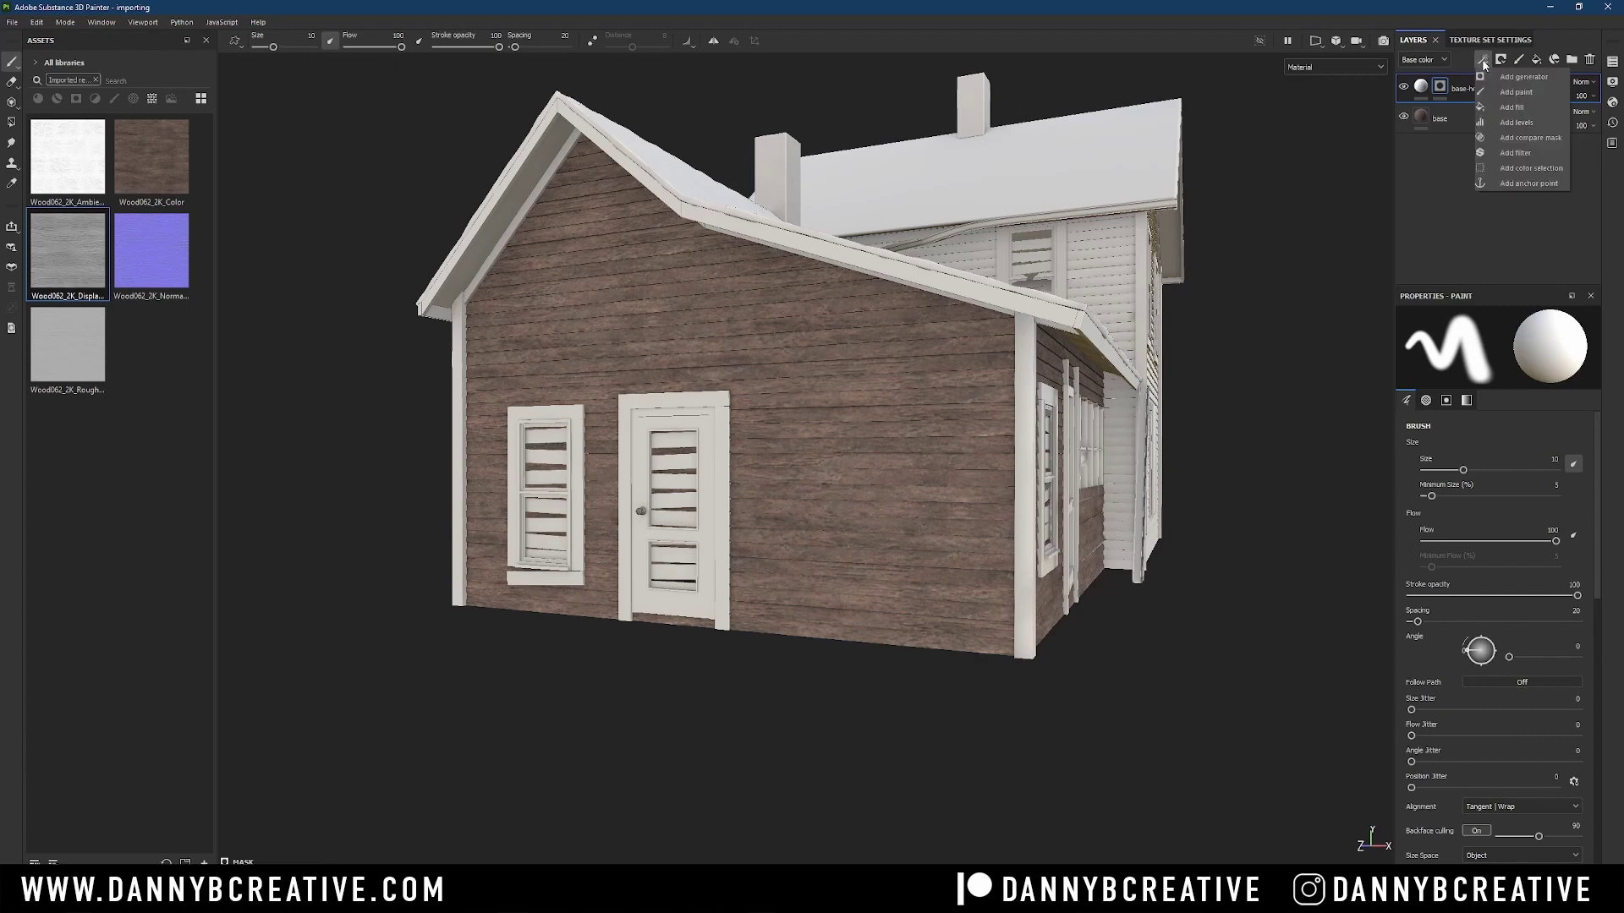
{"action": "left_click", "coordinate": [1511, 107]}
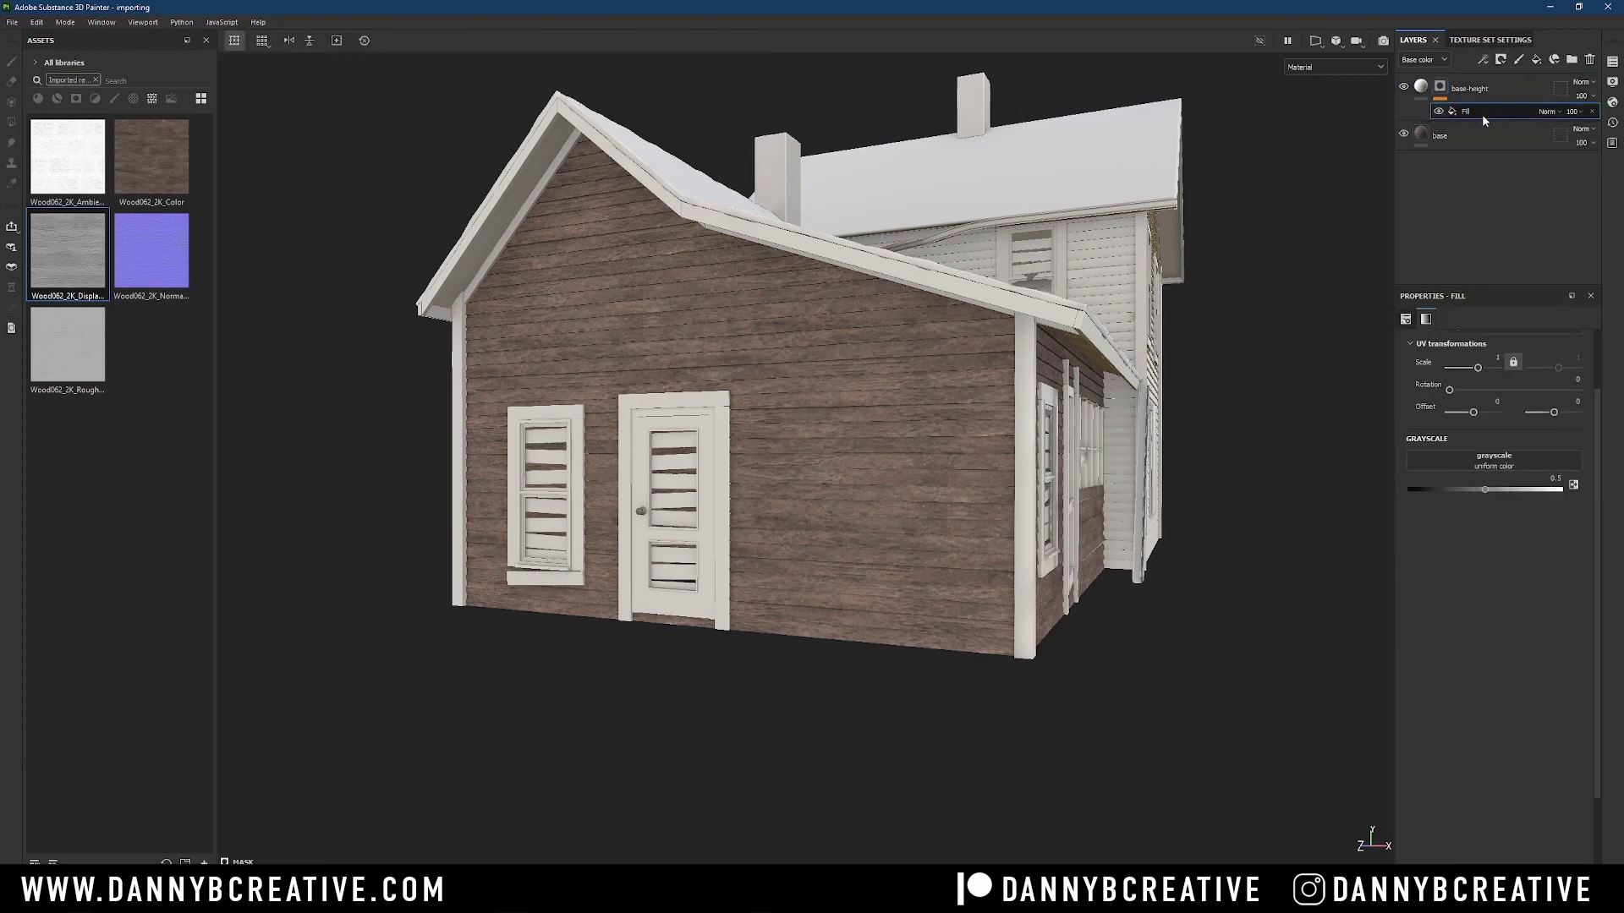
{"action": "left_click_drag", "start_coordinate": [65, 272], "coordinate": [1491, 468]}
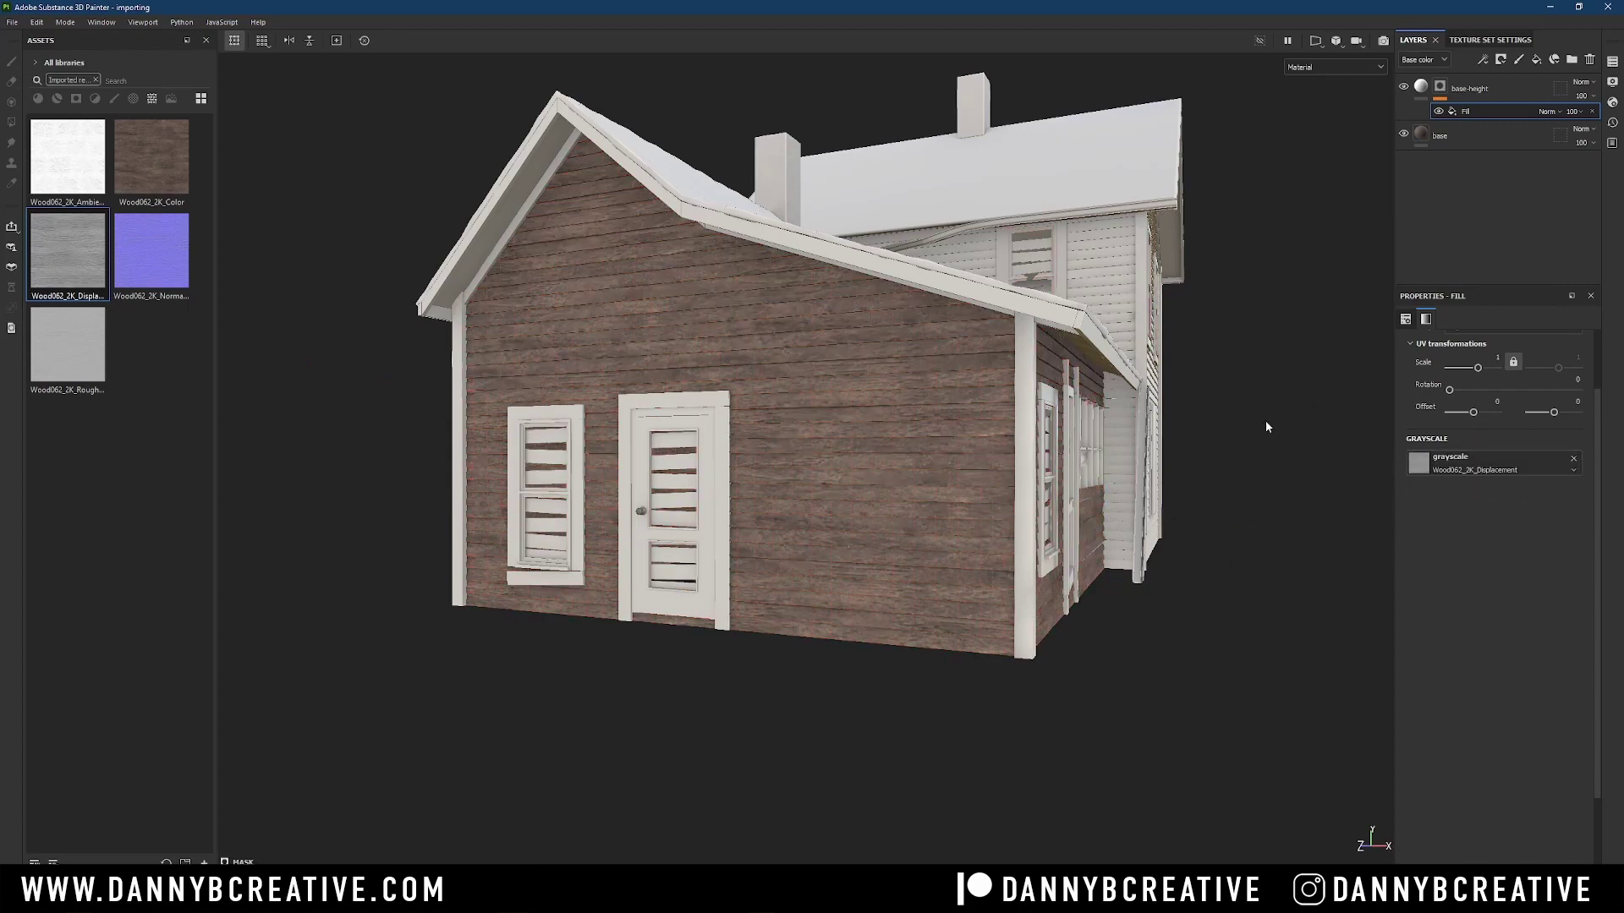
{"action": "mouse_move", "coordinate": [969, 508]}
{"action": "left_mouse_down", "text": "alt"}
{"action": "mouse_move", "coordinate": [978, 475]}
{"action": "mouse_move", "coordinate": [988, 506]}
{"action": "left_mouse_up", "text": "alt"}
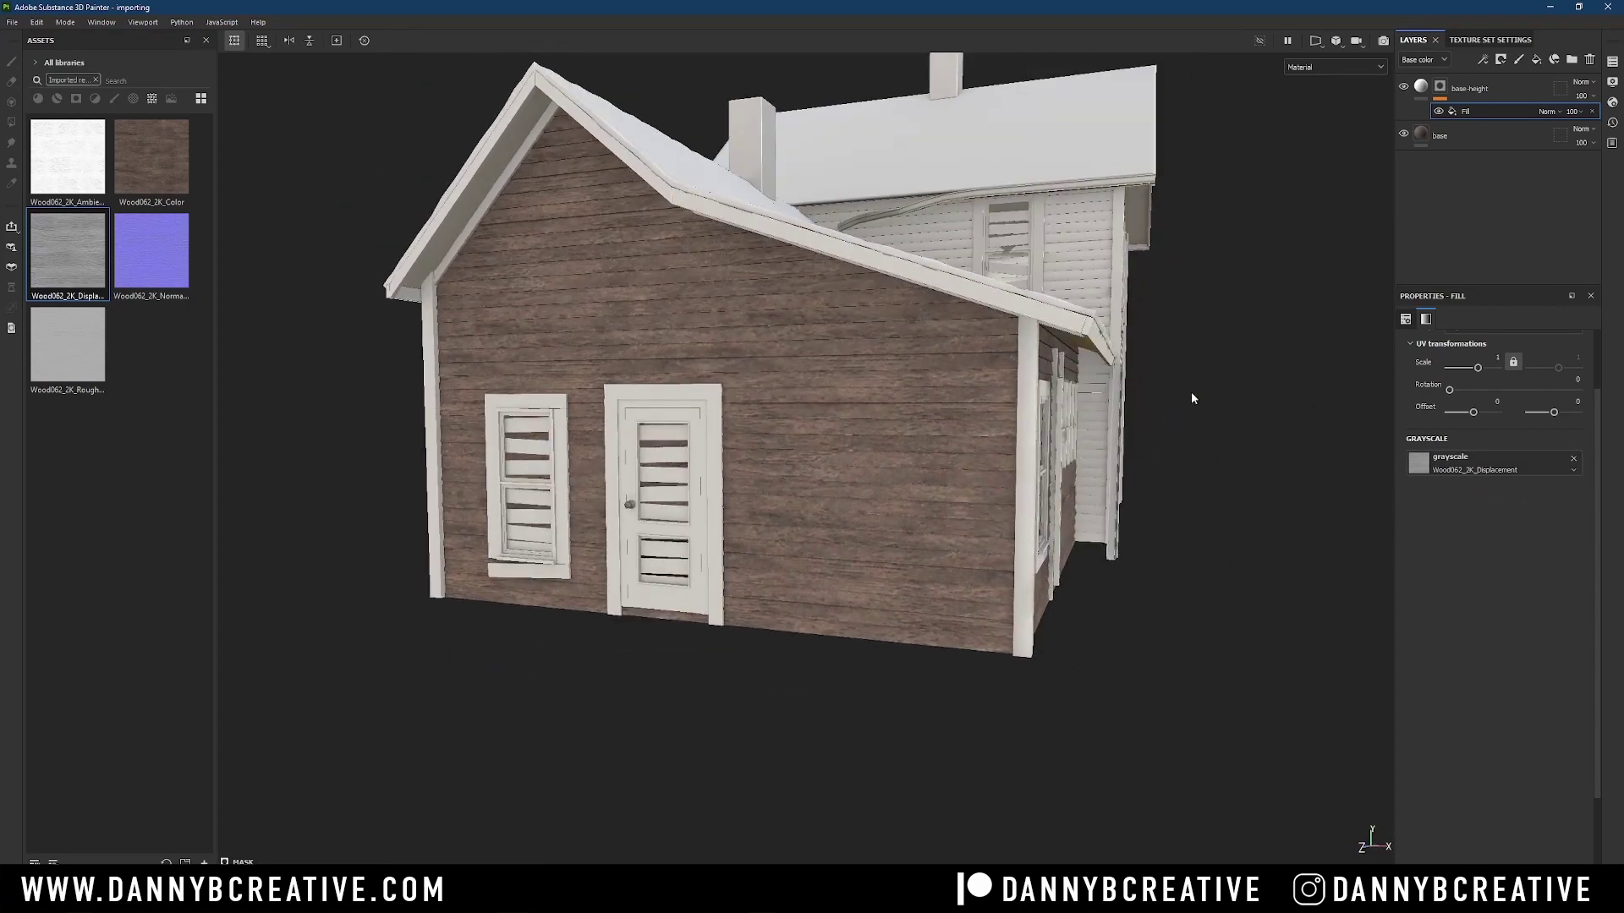
Step: Set the UV scale to 10 on both the base layer and the fill in the base-height mask
{"action": "left_click", "coordinate": [1422, 86]}
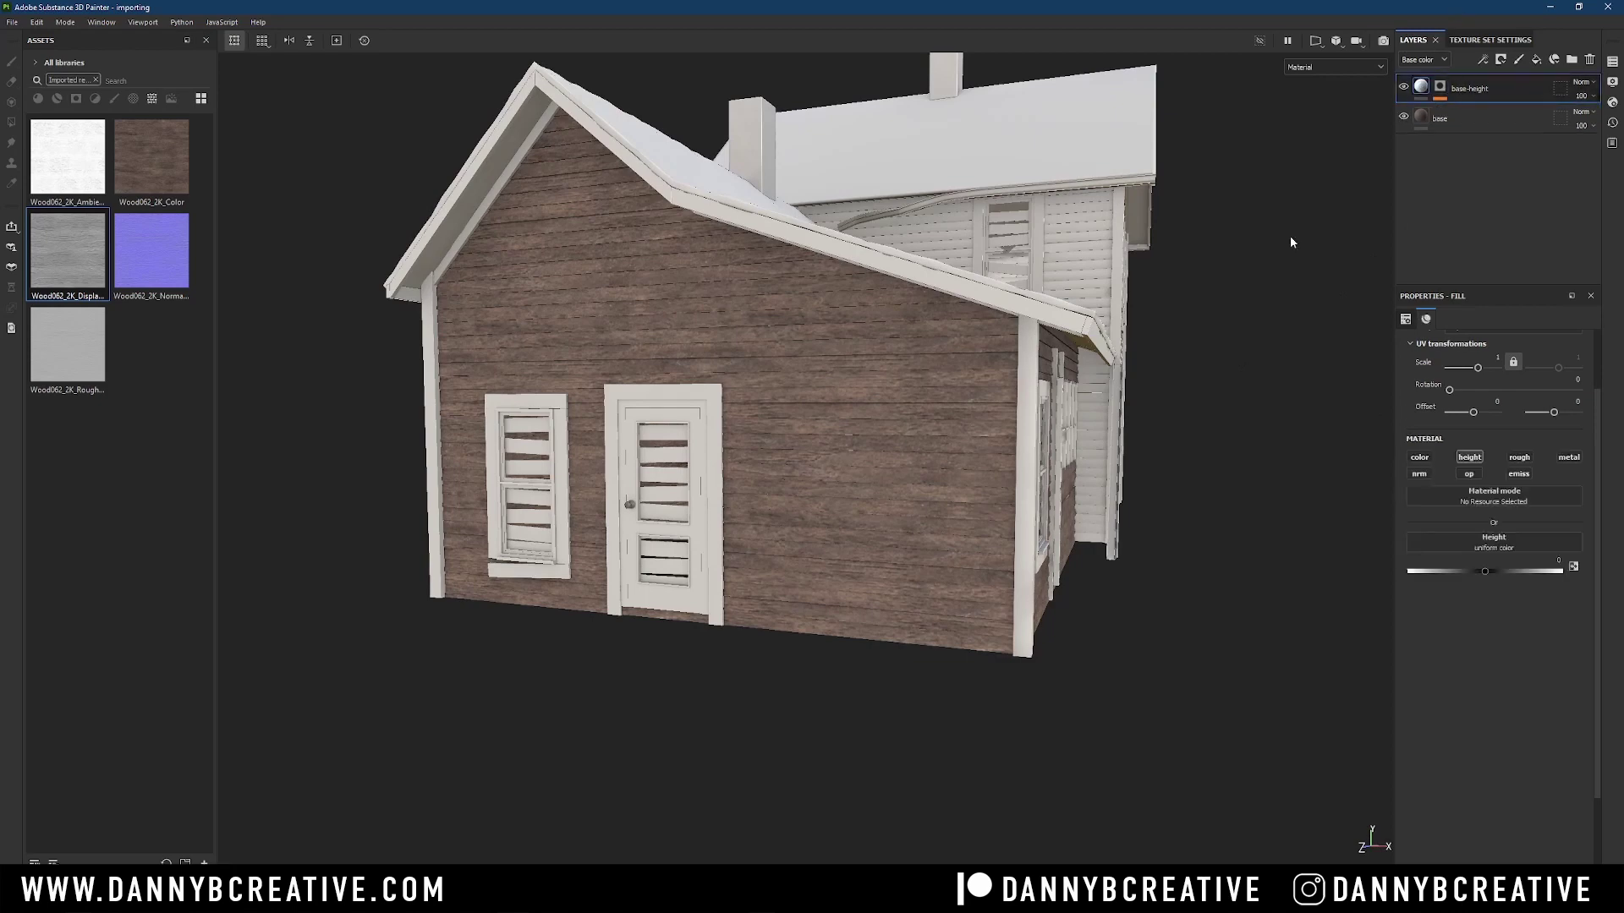
{"action": "left_click", "coordinate": [1440, 86]}
{"action": "left_click", "coordinate": [1467, 111]}
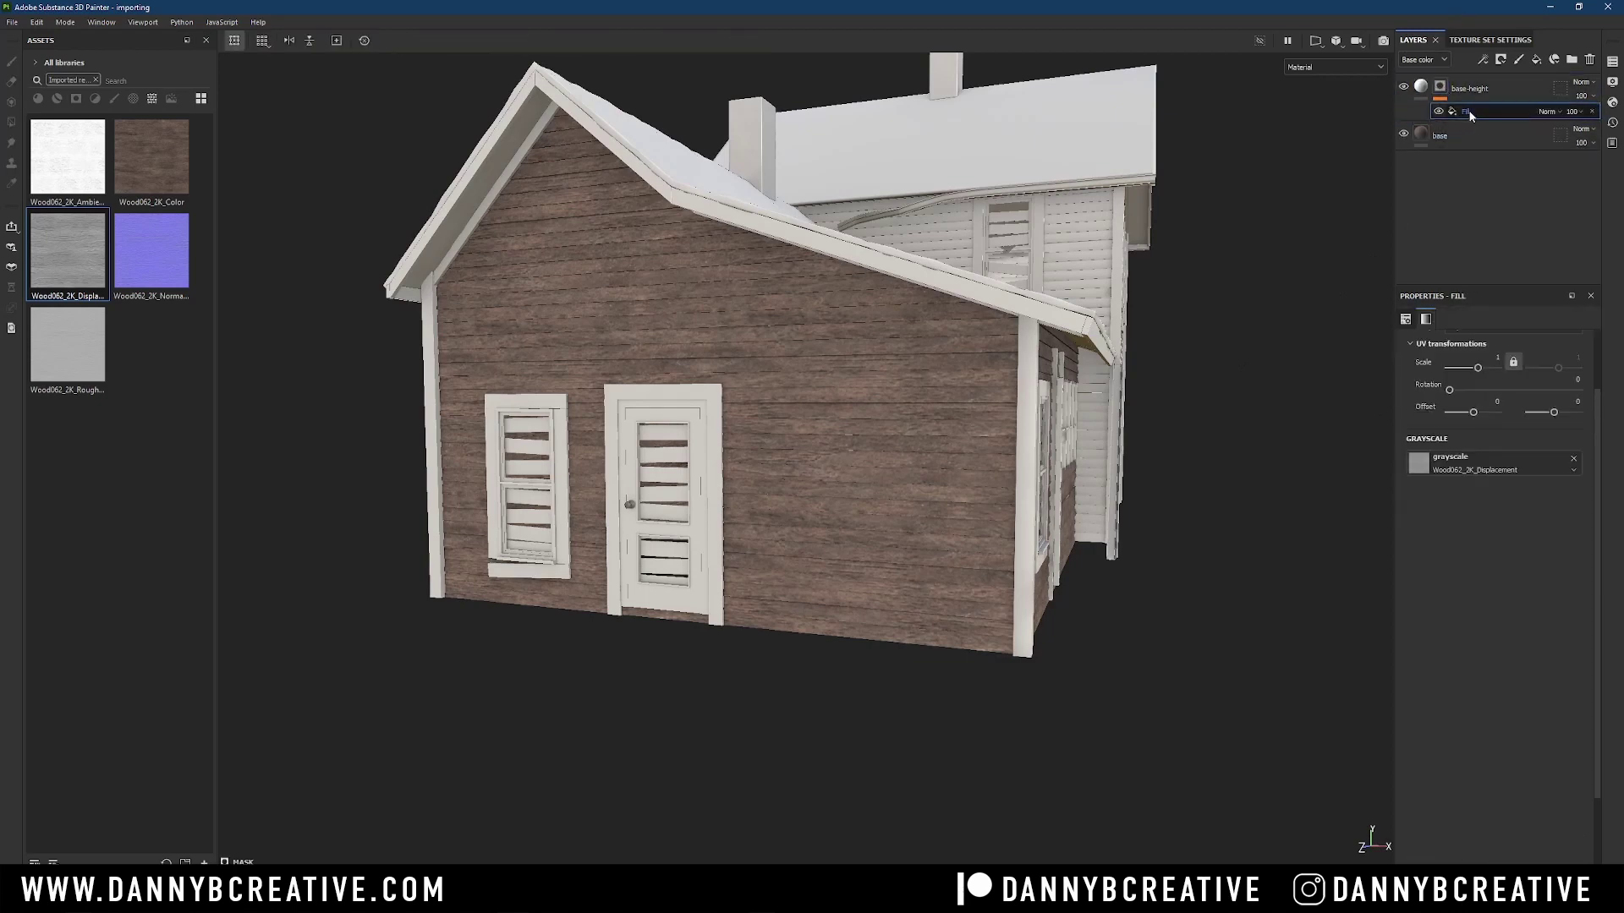
{"action": "left_click_drag", "start_coordinate": [986, 481], "coordinate": [1019, 471], "text": "alt"}
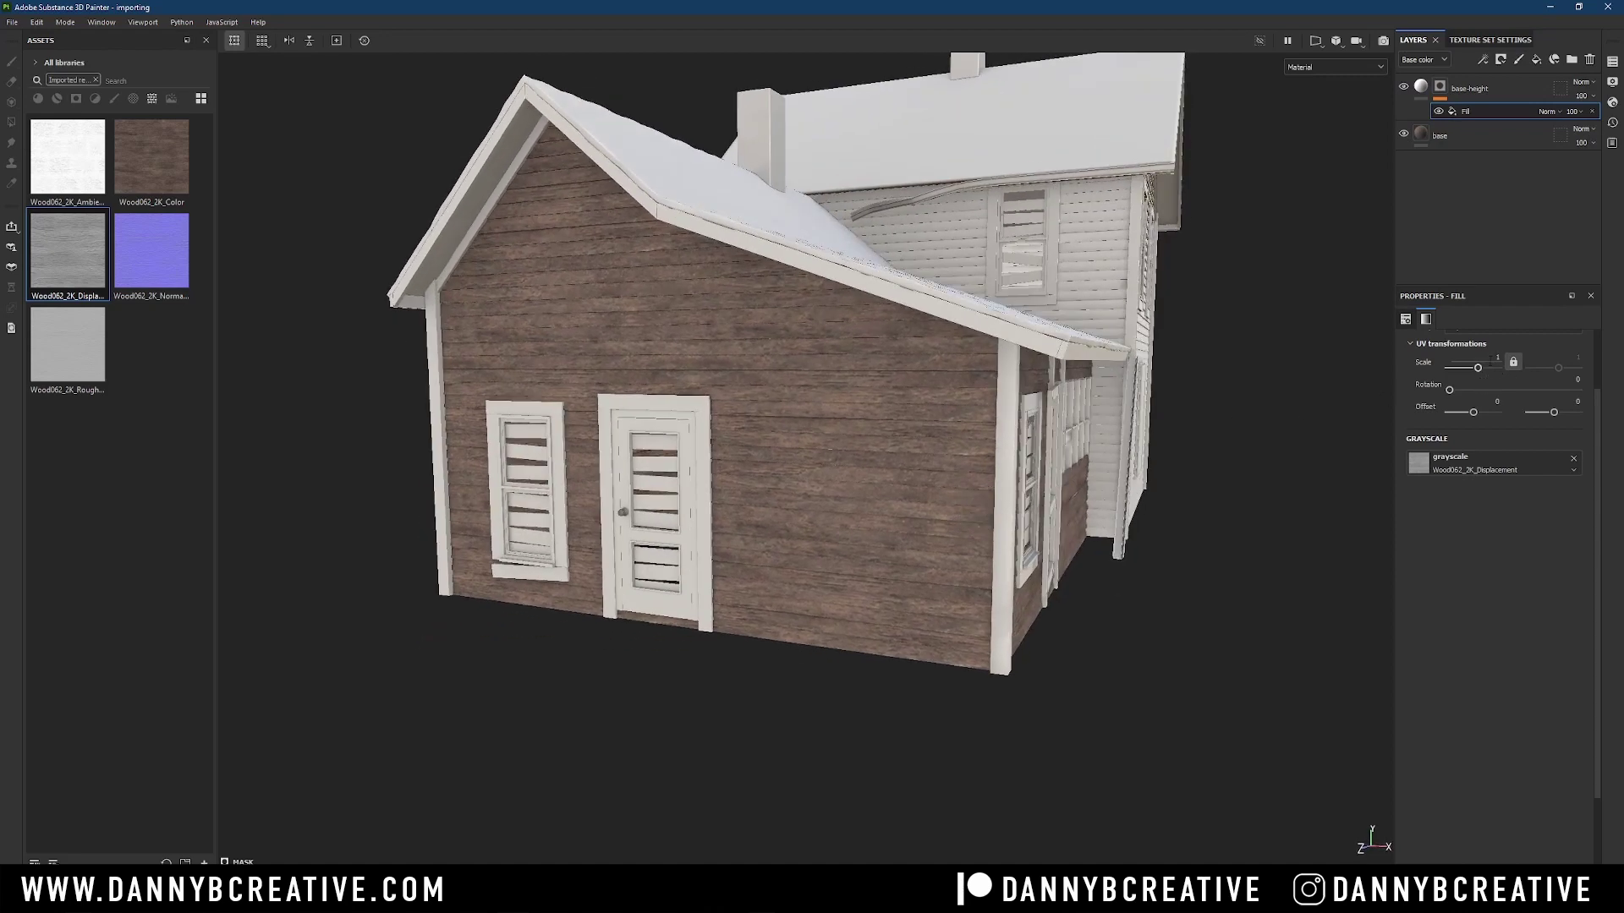
{"action": "left_click", "coordinate": [1442, 138]}
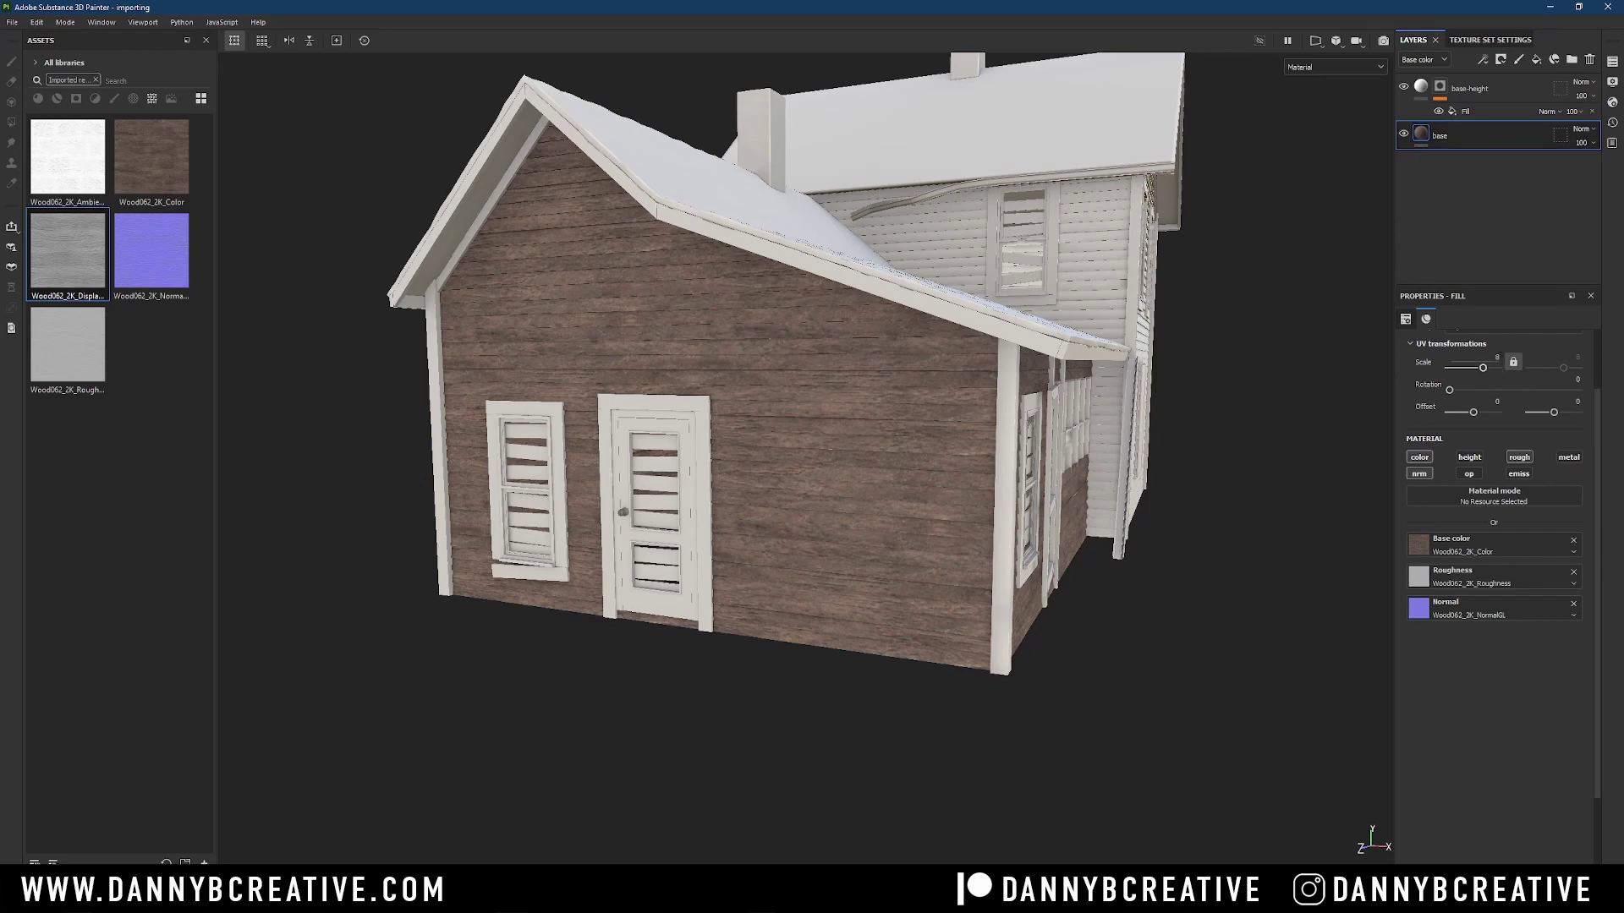
{"action": "type", "text": "10"}
{"action": "key", "text": "Return"}
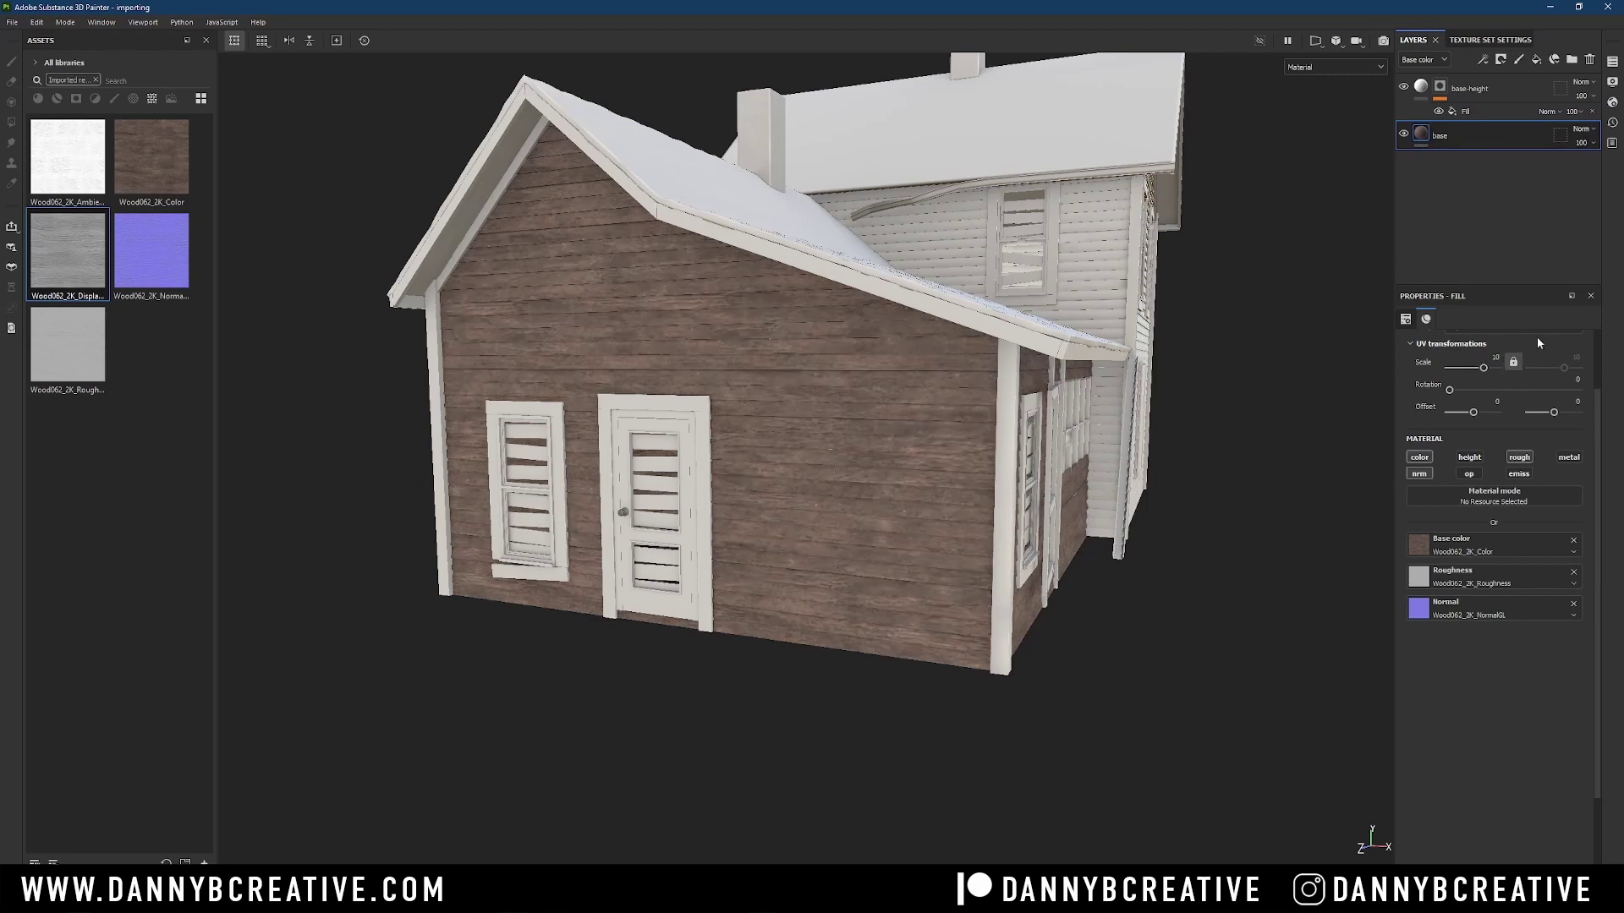
{"action": "left_click", "coordinate": [1470, 113]}
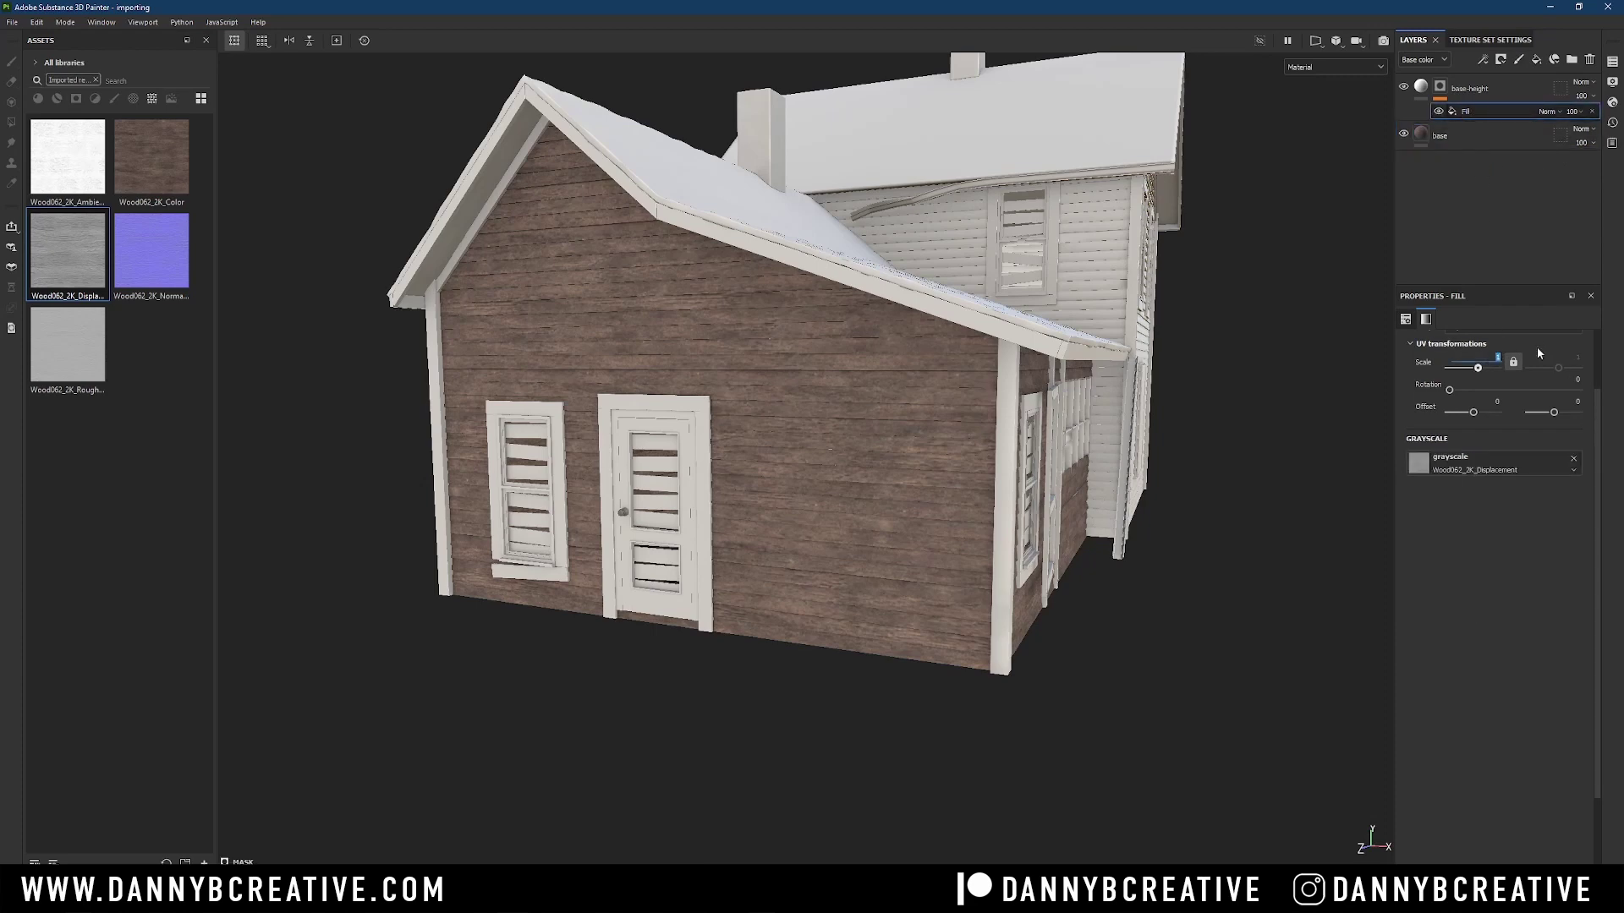
{"action": "key", "text": "Return"}
{"action": "left_click_drag", "start_coordinate": [1313, 324], "coordinate": [1006, 538], "text": "alt"}
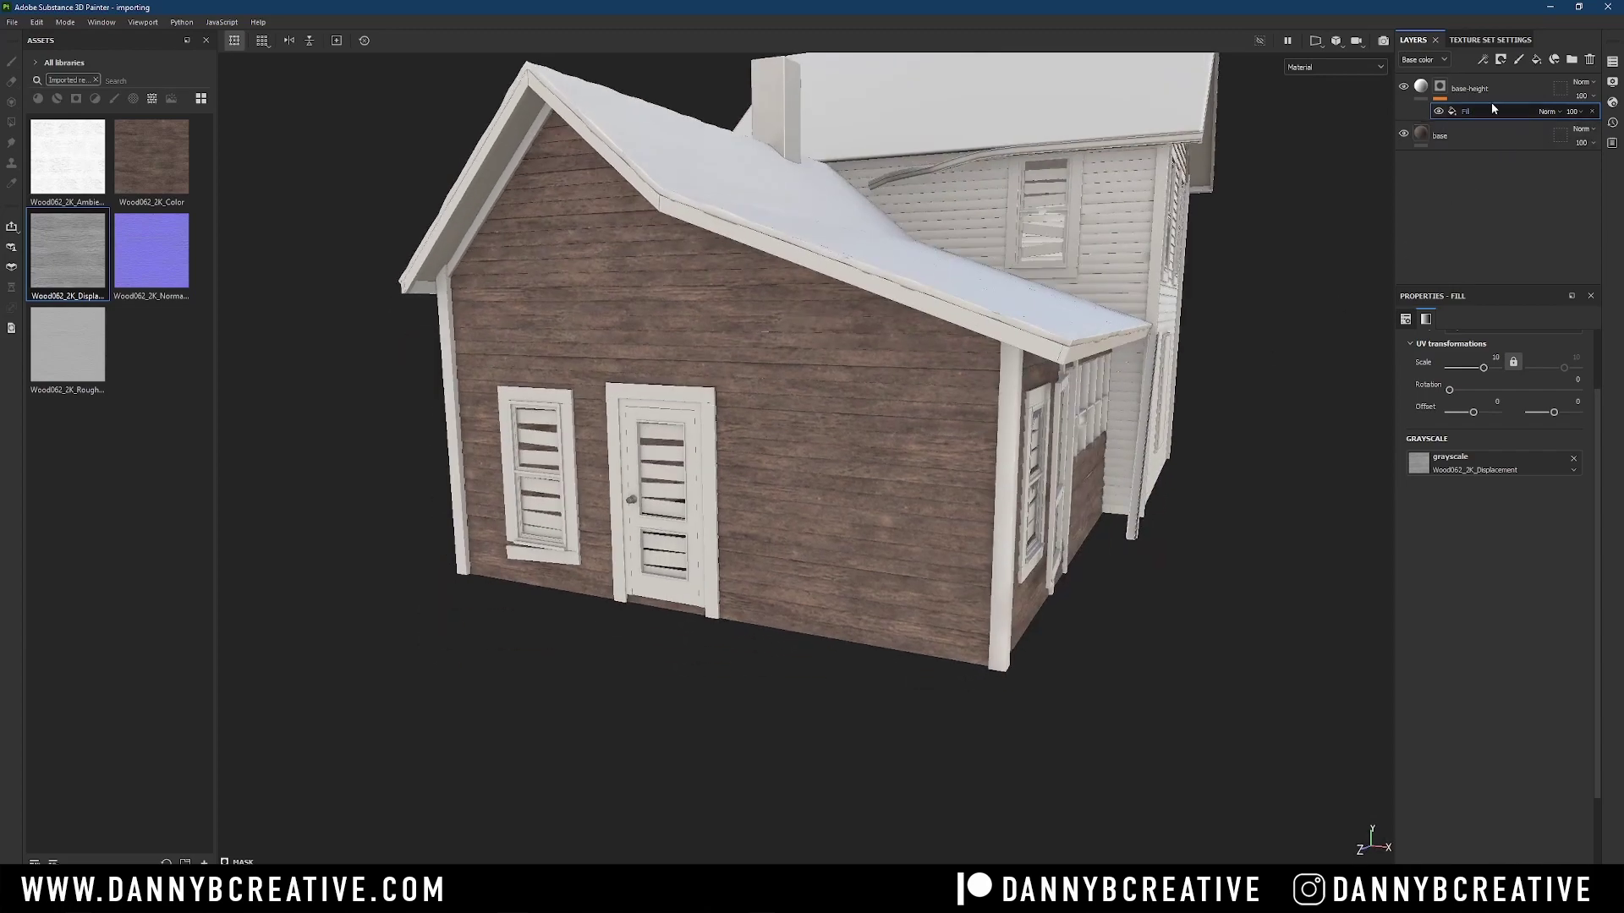
Step: Raise the base-height layer's uniform height to about 0.11
{"action": "left_click", "coordinate": [1424, 90]}
{"action": "left_click_drag", "start_coordinate": [1204, 242], "coordinate": [925, 433], "text": "alt"}
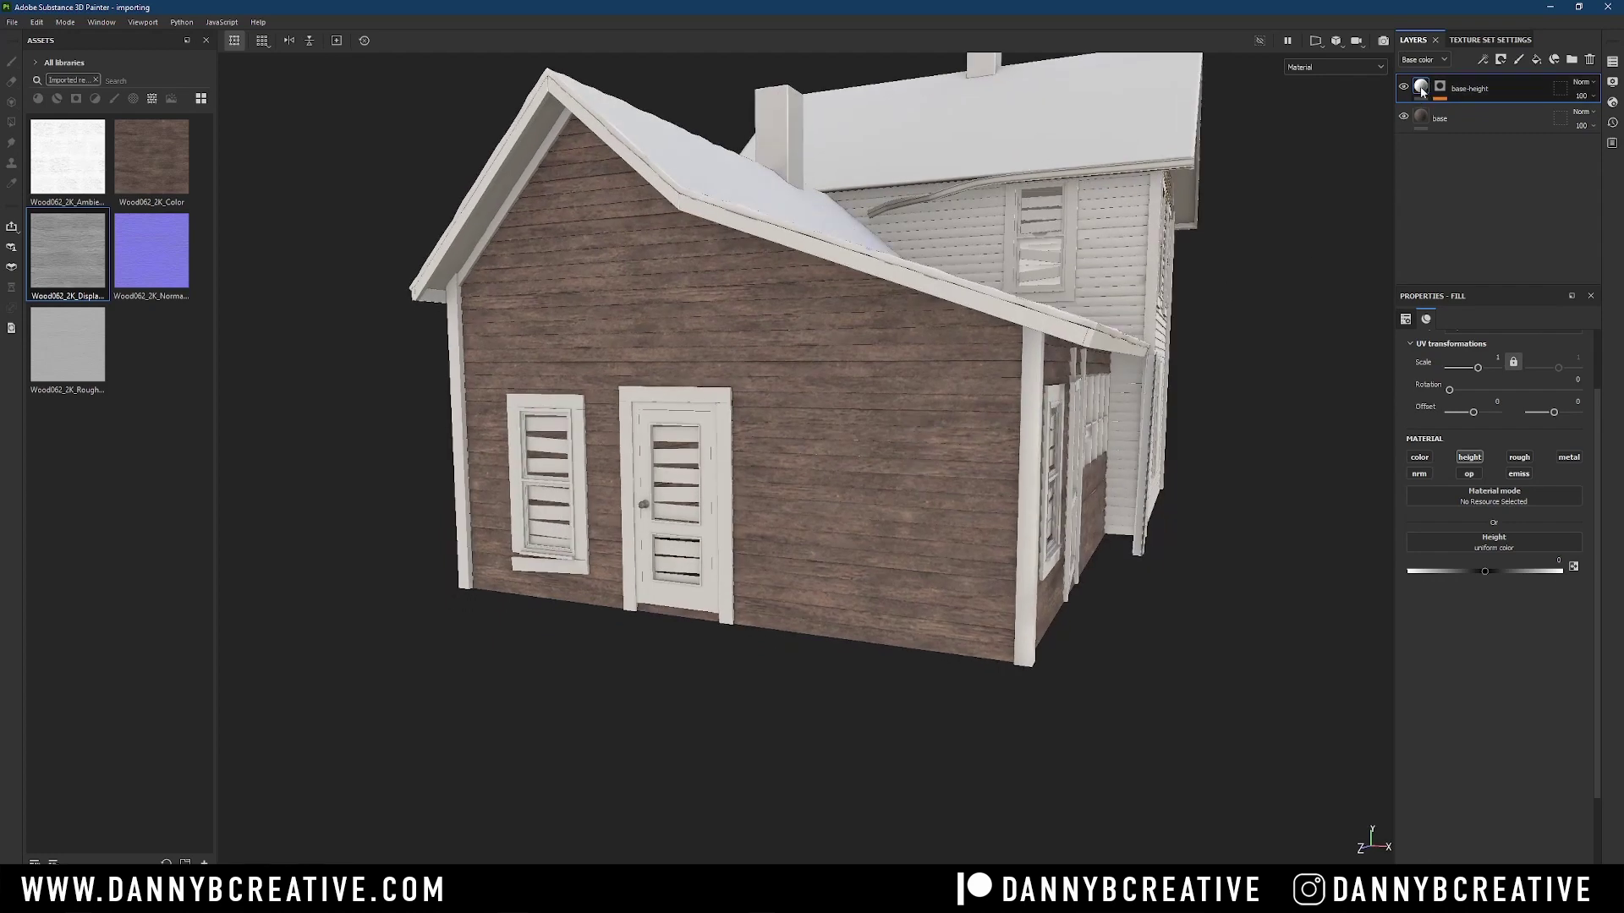
{"action": "mouse_move", "coordinate": [1485, 574]}
{"action": "left_mouse_down"}
{"action": "mouse_move", "coordinate": [1571, 573]}
{"action": "mouse_move", "coordinate": [1475, 581]}
{"action": "mouse_move", "coordinate": [1503, 581]}
{"action": "mouse_move", "coordinate": [1490, 577]}
{"action": "left_mouse_up"}
{"action": "left_click_drag", "start_coordinate": [1048, 482], "coordinate": [978, 530], "text": "alt"}
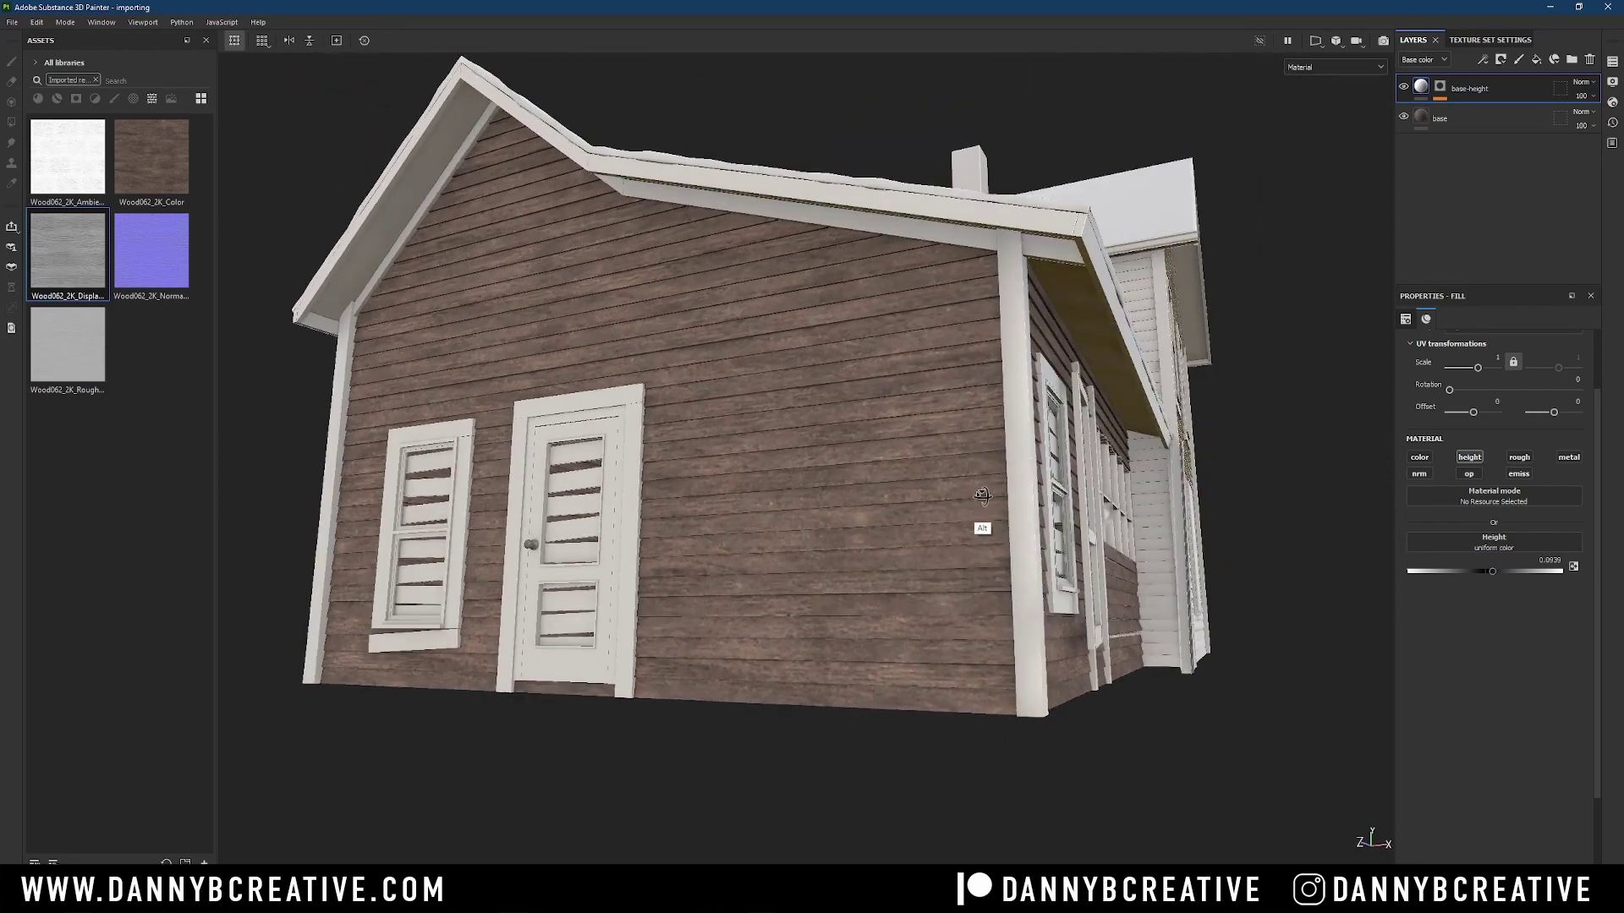
{"action": "mouse_move", "coordinate": [1494, 570]}
{"action": "left_mouse_down"}
{"action": "mouse_move", "coordinate": [1524, 570]}
{"action": "mouse_move", "coordinate": [1501, 577]}
{"action": "left_mouse_up"}
{"action": "left_click_drag", "start_coordinate": [1210, 475], "coordinate": [1166, 548], "text": "alt"}
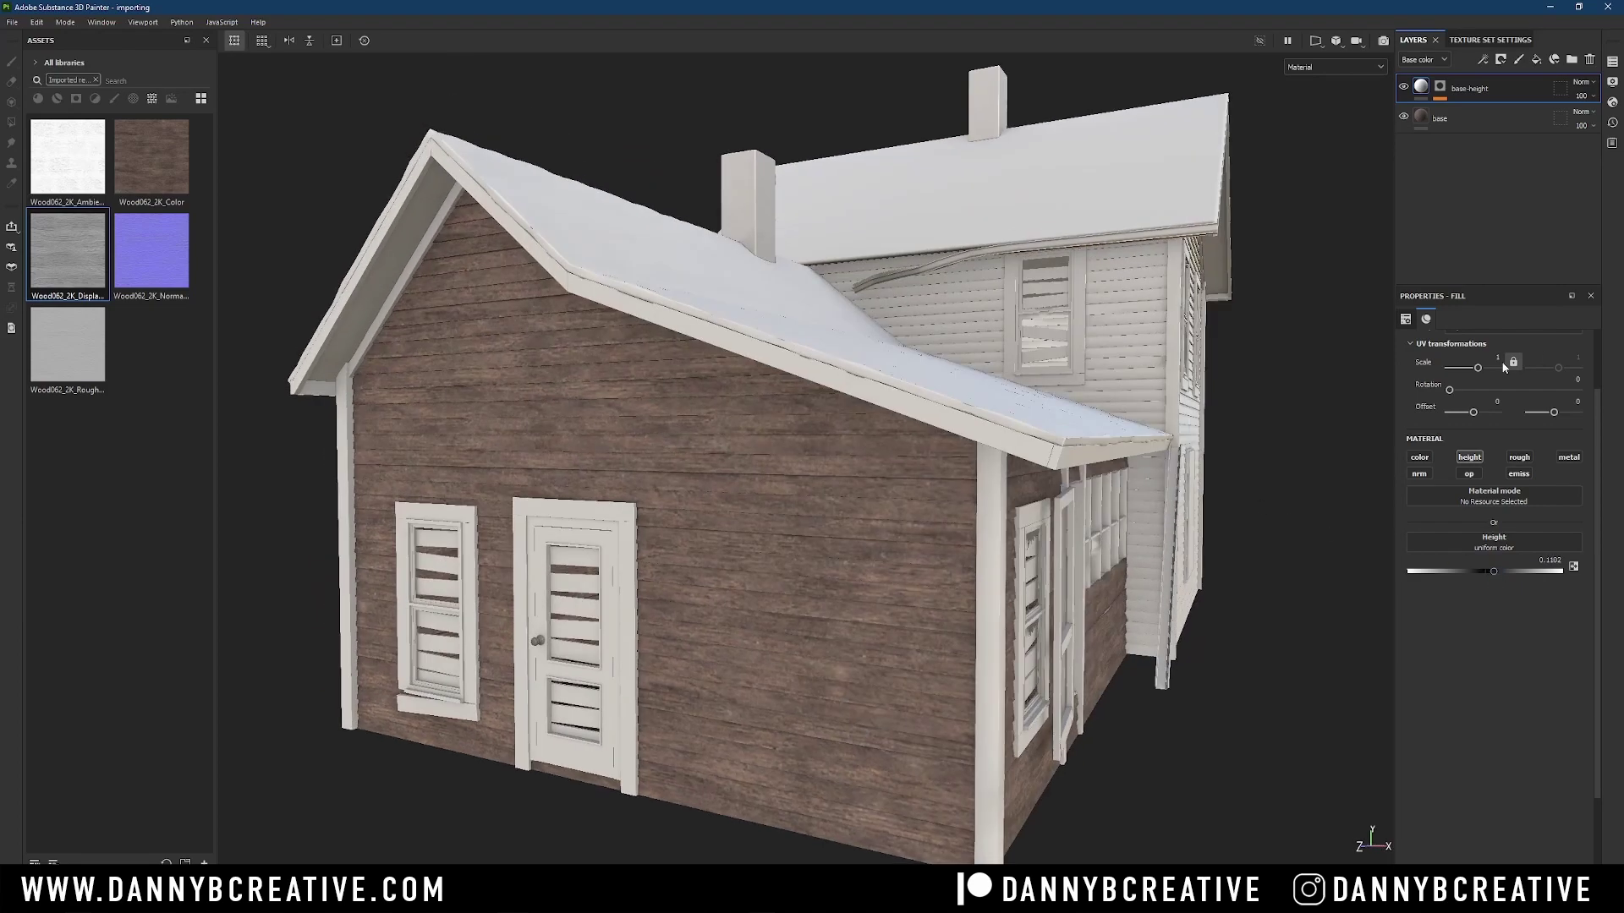
Step: Set the base-height layer's own UV scale to 10
{"action": "type", "text": "10"}
{"action": "key", "text": "Return"}
{"action": "left_click_drag", "start_coordinate": [944, 626], "coordinate": [989, 429], "text": "alt"}
{"action": "left_click", "coordinate": [1427, 123]}
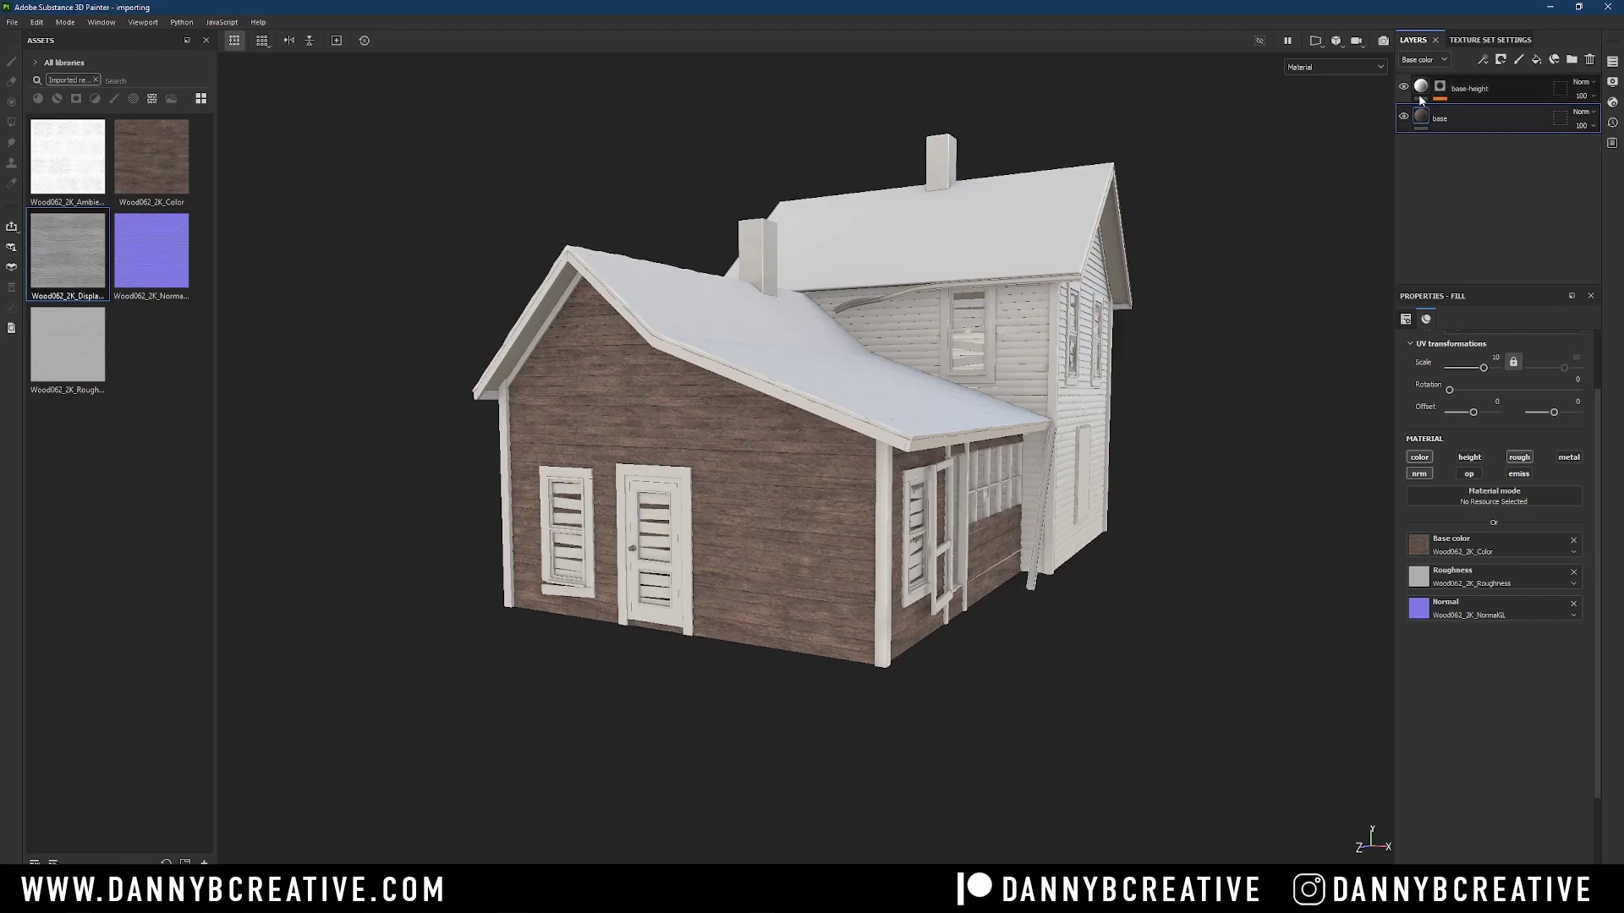
{"action": "left_click", "coordinate": [1420, 89]}
{"action": "mouse_move", "coordinate": [880, 516]}
{"action": "left_mouse_down", "text": "alt"}
{"action": "mouse_move", "coordinate": [807, 514]}
{"action": "mouse_move", "coordinate": [896, 524]}
{"action": "mouse_move", "coordinate": [855, 520]}
{"action": "mouse_move", "coordinate": [868, 539]}
{"action": "left_mouse_up", "text": "alt"}
Step: Group the base and base-height layers into a folder named "base-wood" and collapse it
{"action": "left_click", "coordinate": [1476, 114]}
{"action": "left_click", "coordinate": [1479, 95], "text": "ctrl"}
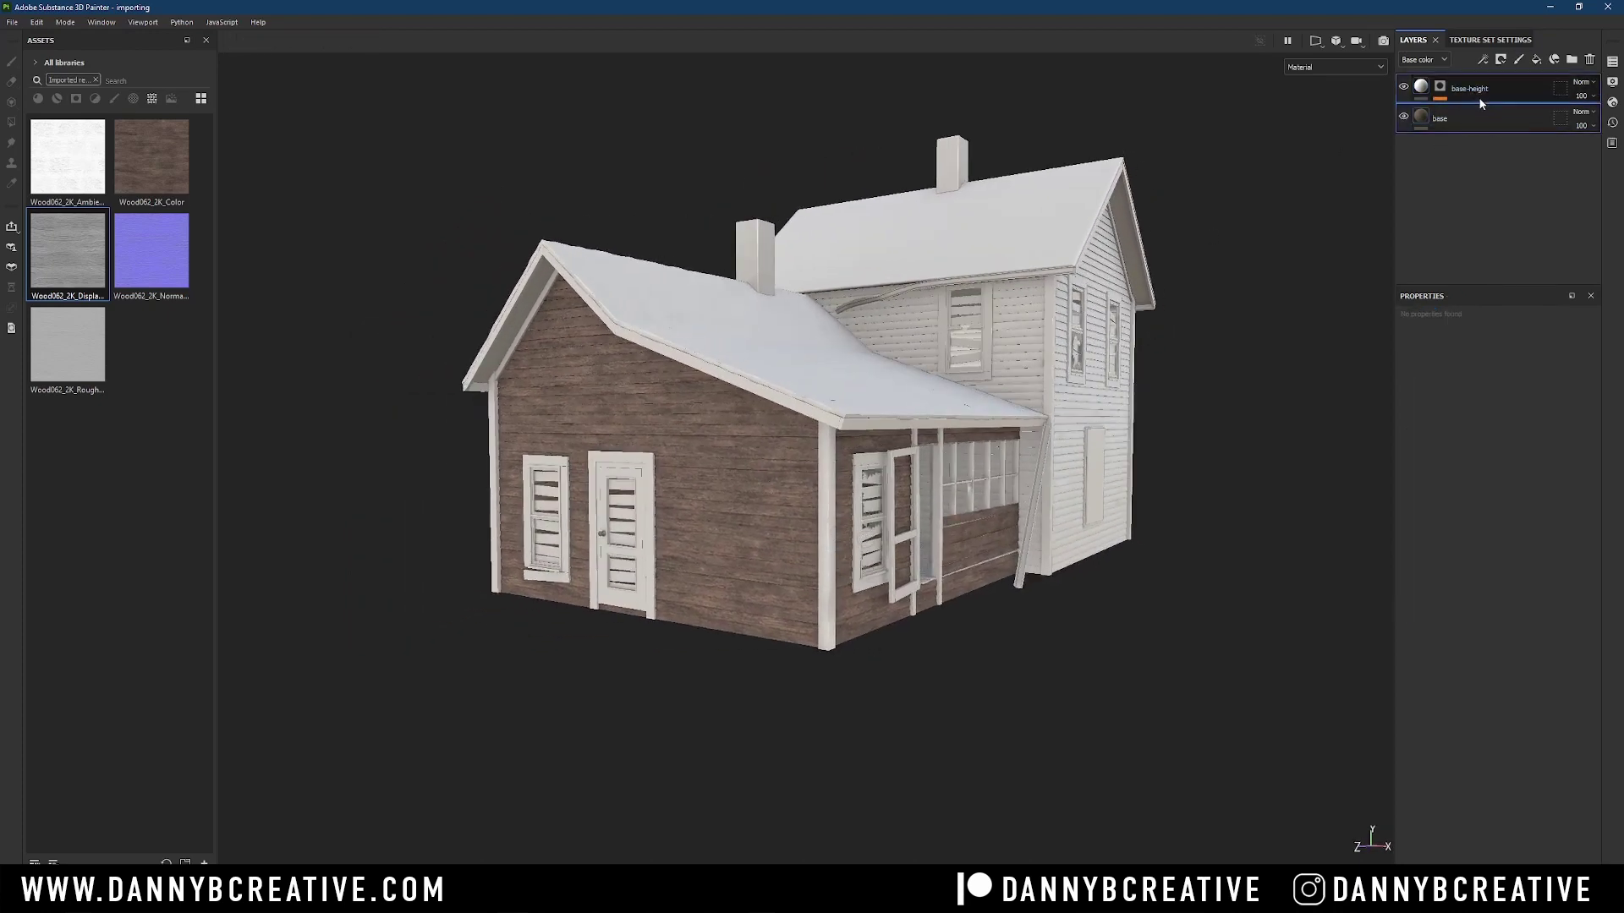
{"action": "key", "text": "ctrl+g"}
{"action": "double_click", "coordinate": [1476, 88]}
{"action": "type", "text": "base-wood"}
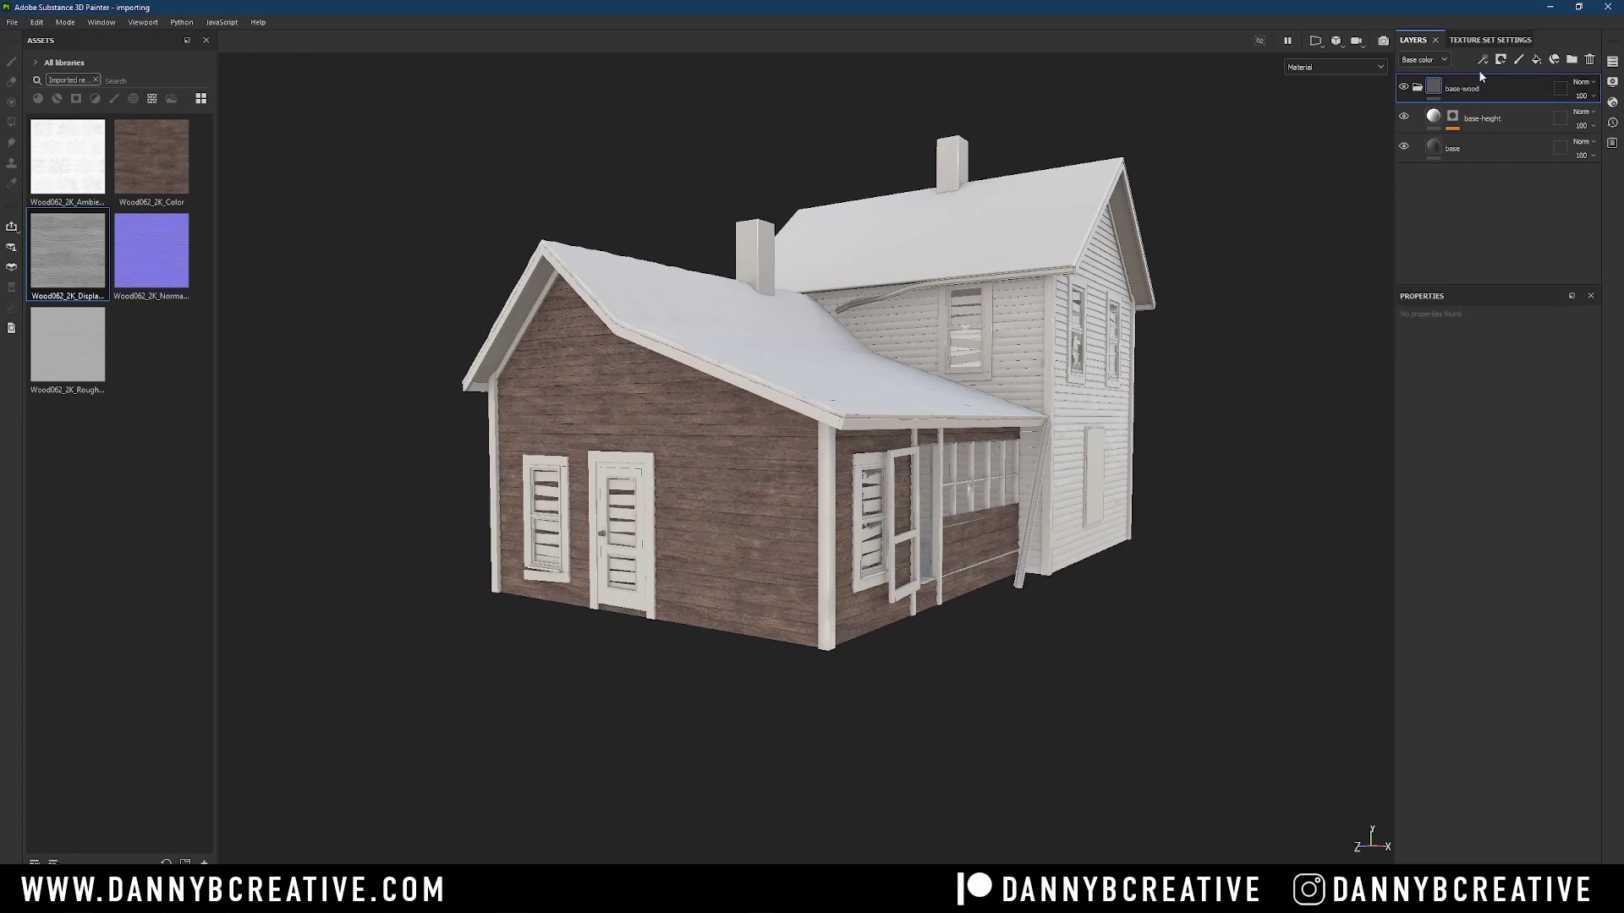
{"action": "left_click", "coordinate": [1418, 87]}
Step: Replace the default layer in the two-storey house's plank texture set with a copy of the base-wood folder
{"action": "left_click_drag", "start_coordinate": [981, 546], "coordinate": [888, 485], "text": "alt"}
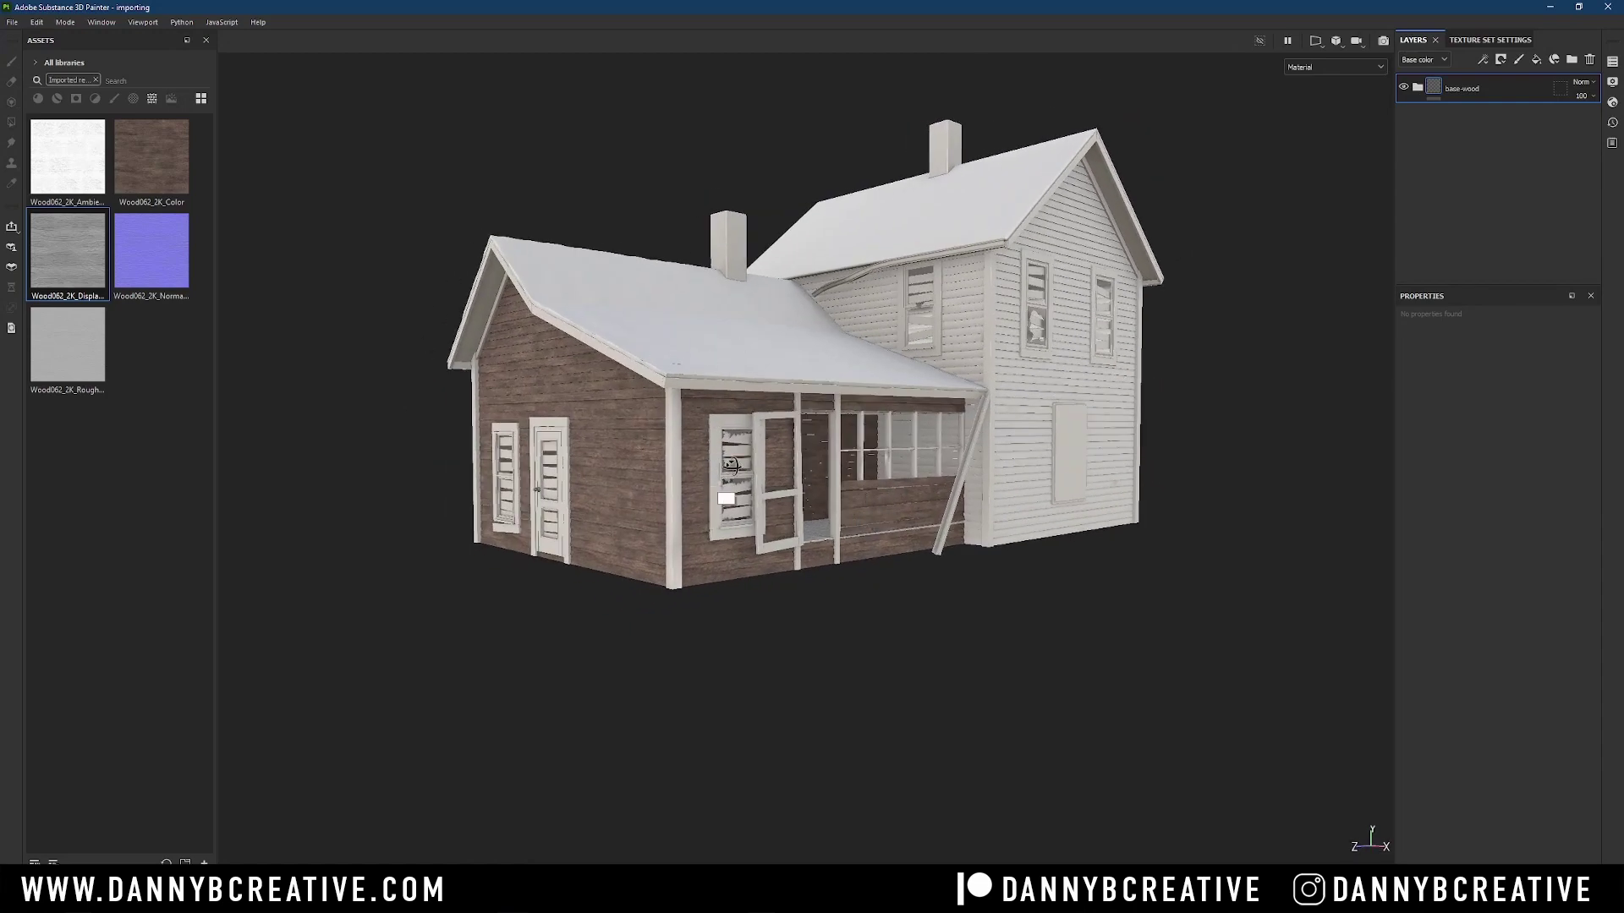
{"action": "left_click_drag", "start_coordinate": [748, 410], "coordinate": [734, 443], "text": "alt"}
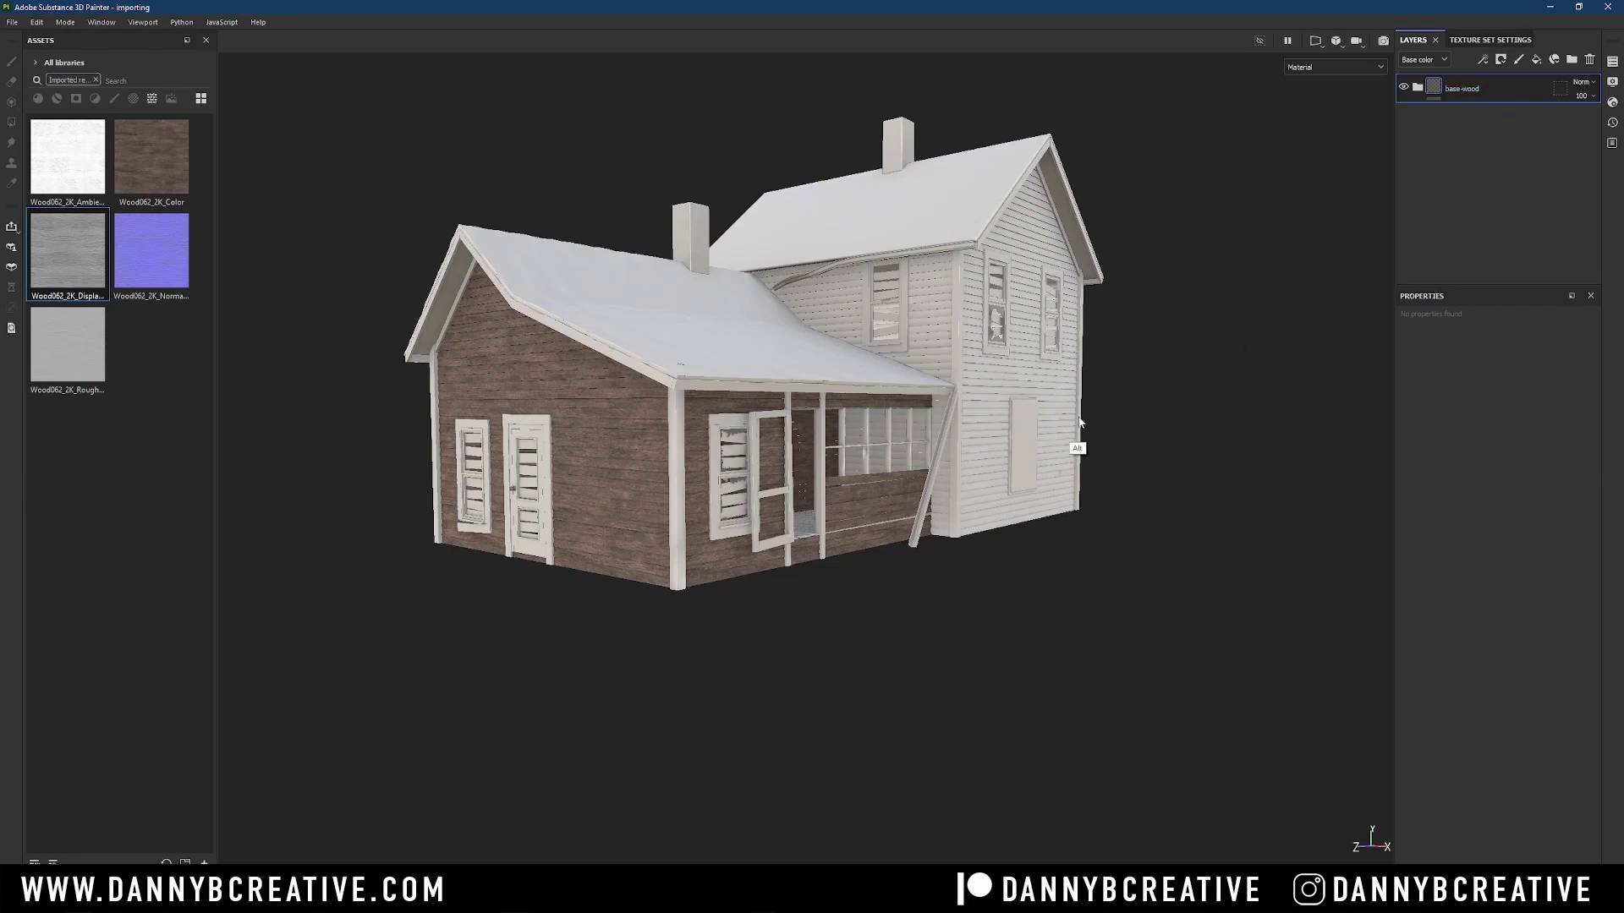
{"action": "left_click_drag", "start_coordinate": [1072, 446], "coordinate": [1062, 424], "text": "alt"}
{"action": "middle_click_drag", "start_coordinate": [1062, 424], "coordinate": [929, 418], "text": "alt"}
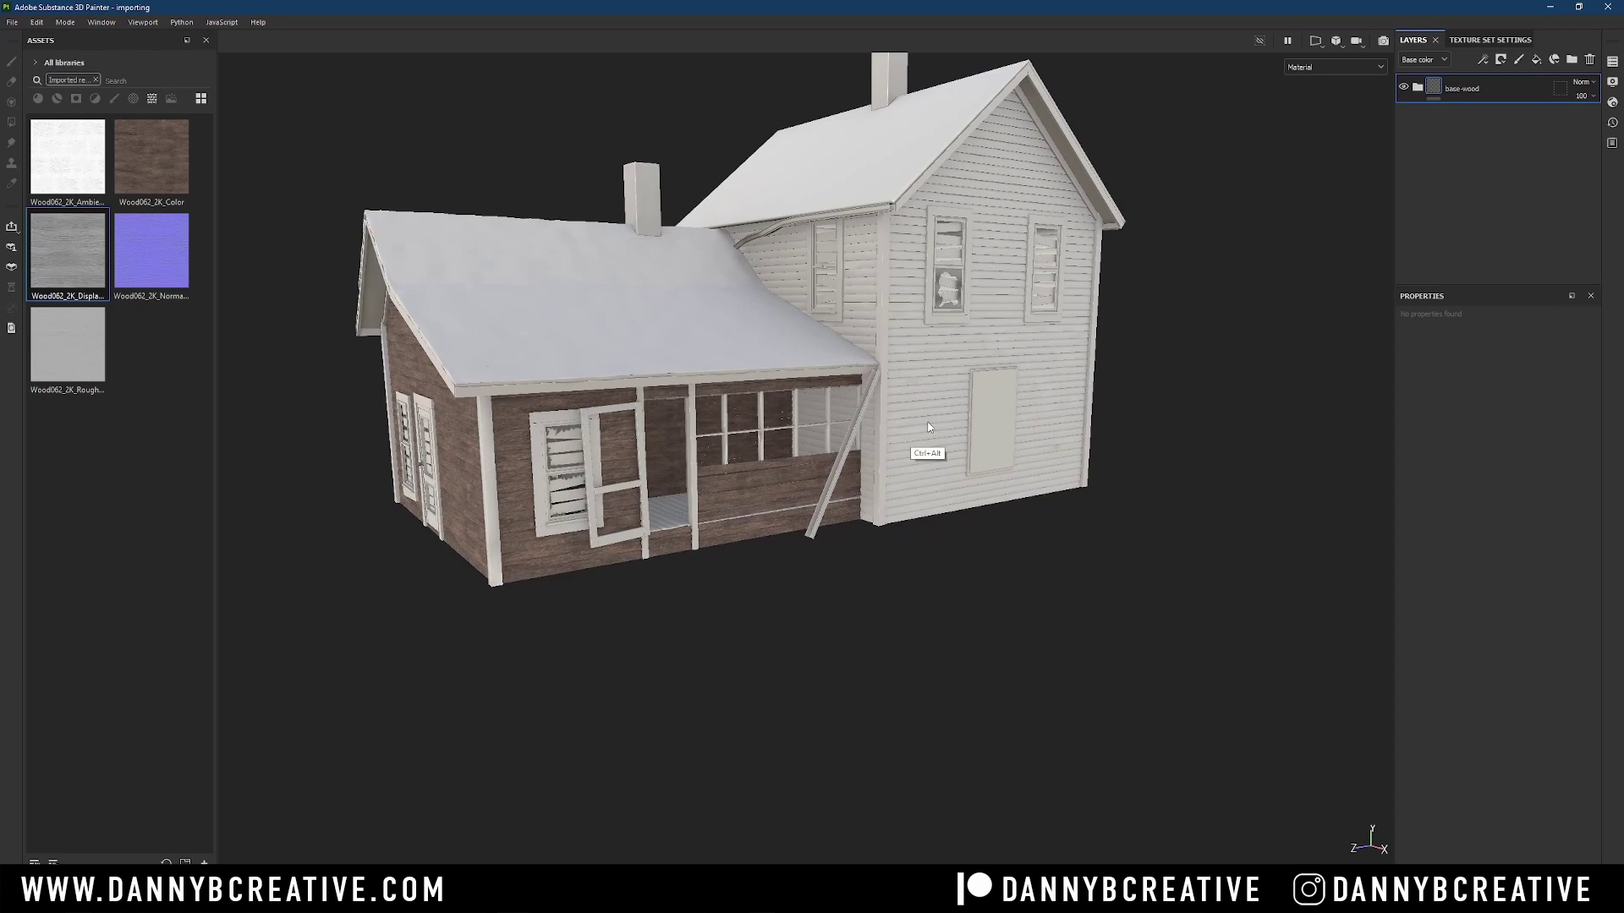
{"action": "right_click", "coordinate": [930, 418], "text": "ctrl+alt"}
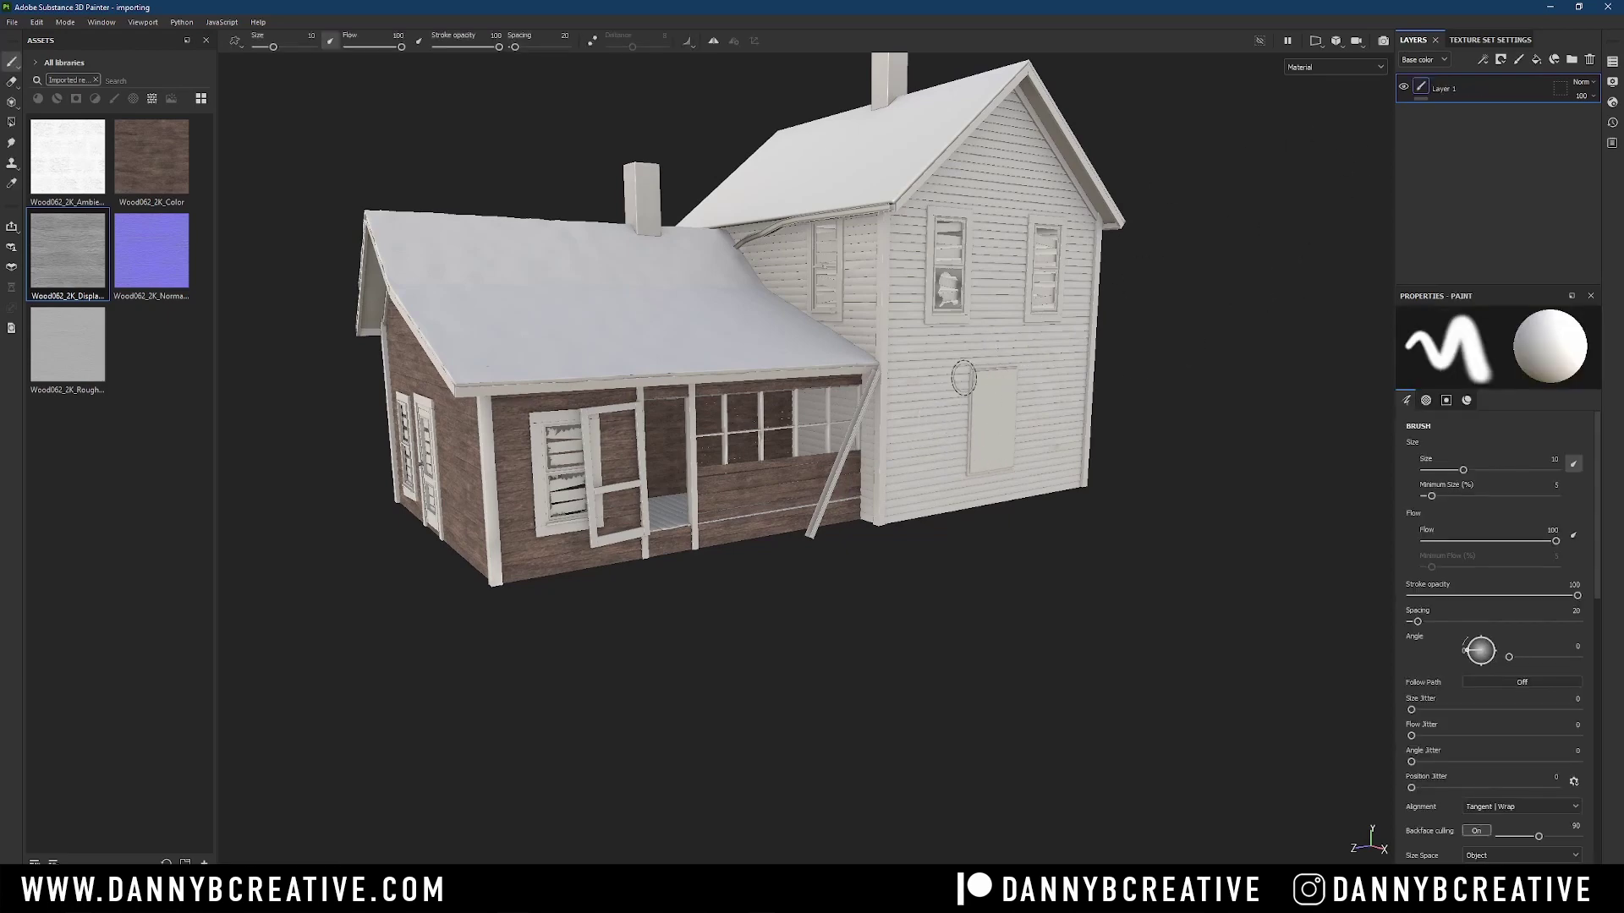
{"action": "key", "text": "Delete"}
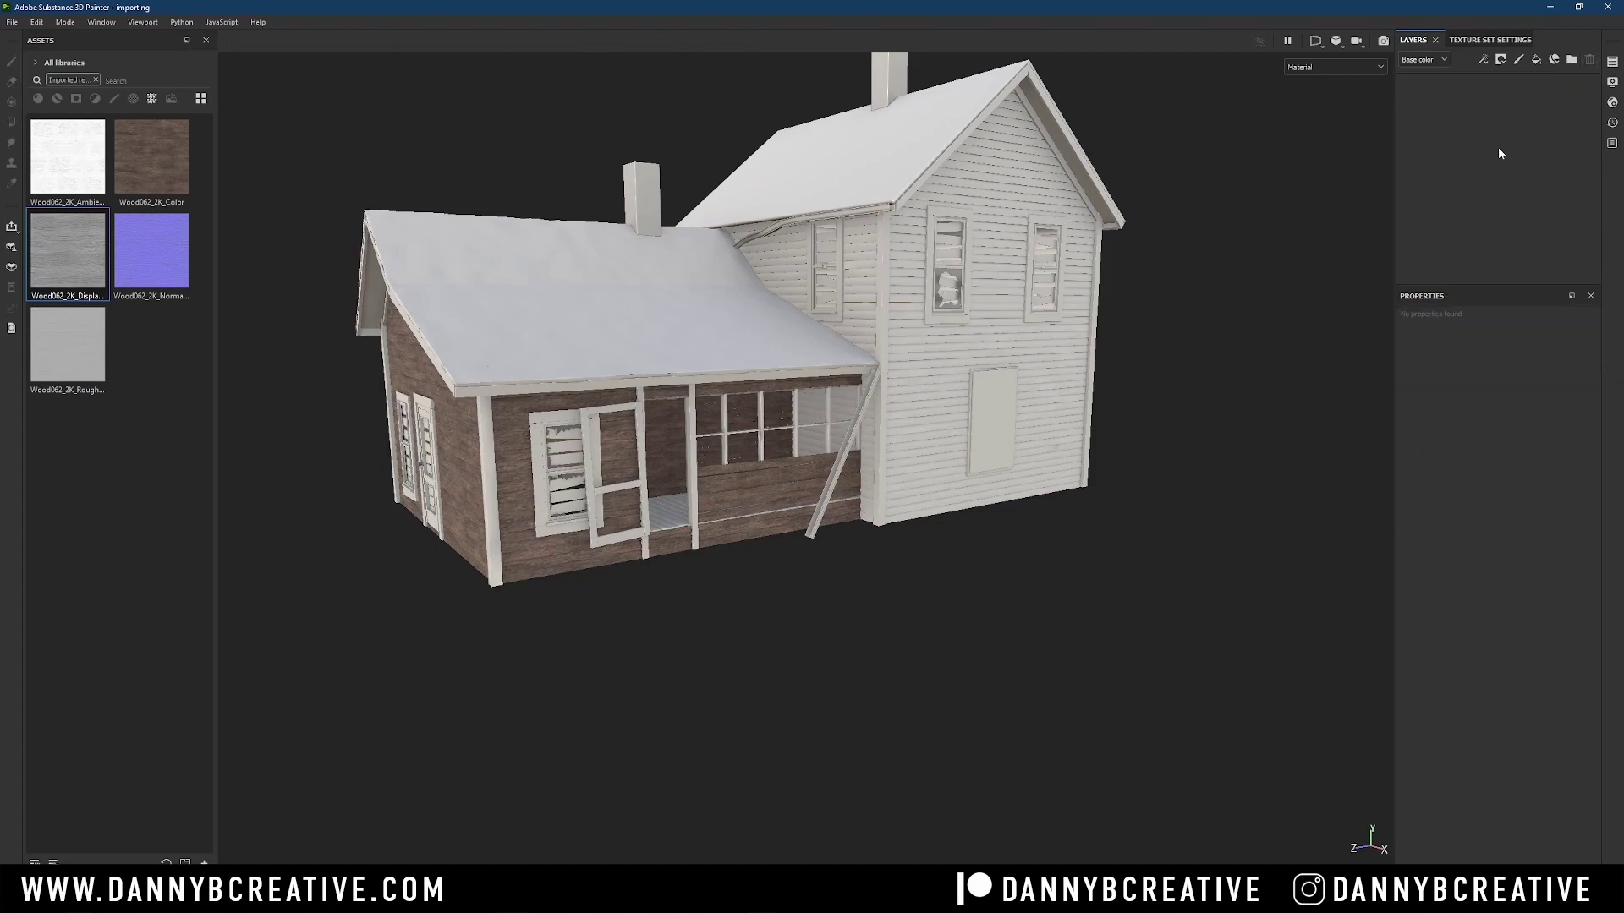
{"action": "key", "text": "ctrl+v"}
{"action": "left_click_drag", "start_coordinate": [1079, 487], "coordinate": [958, 406], "text": "alt"}
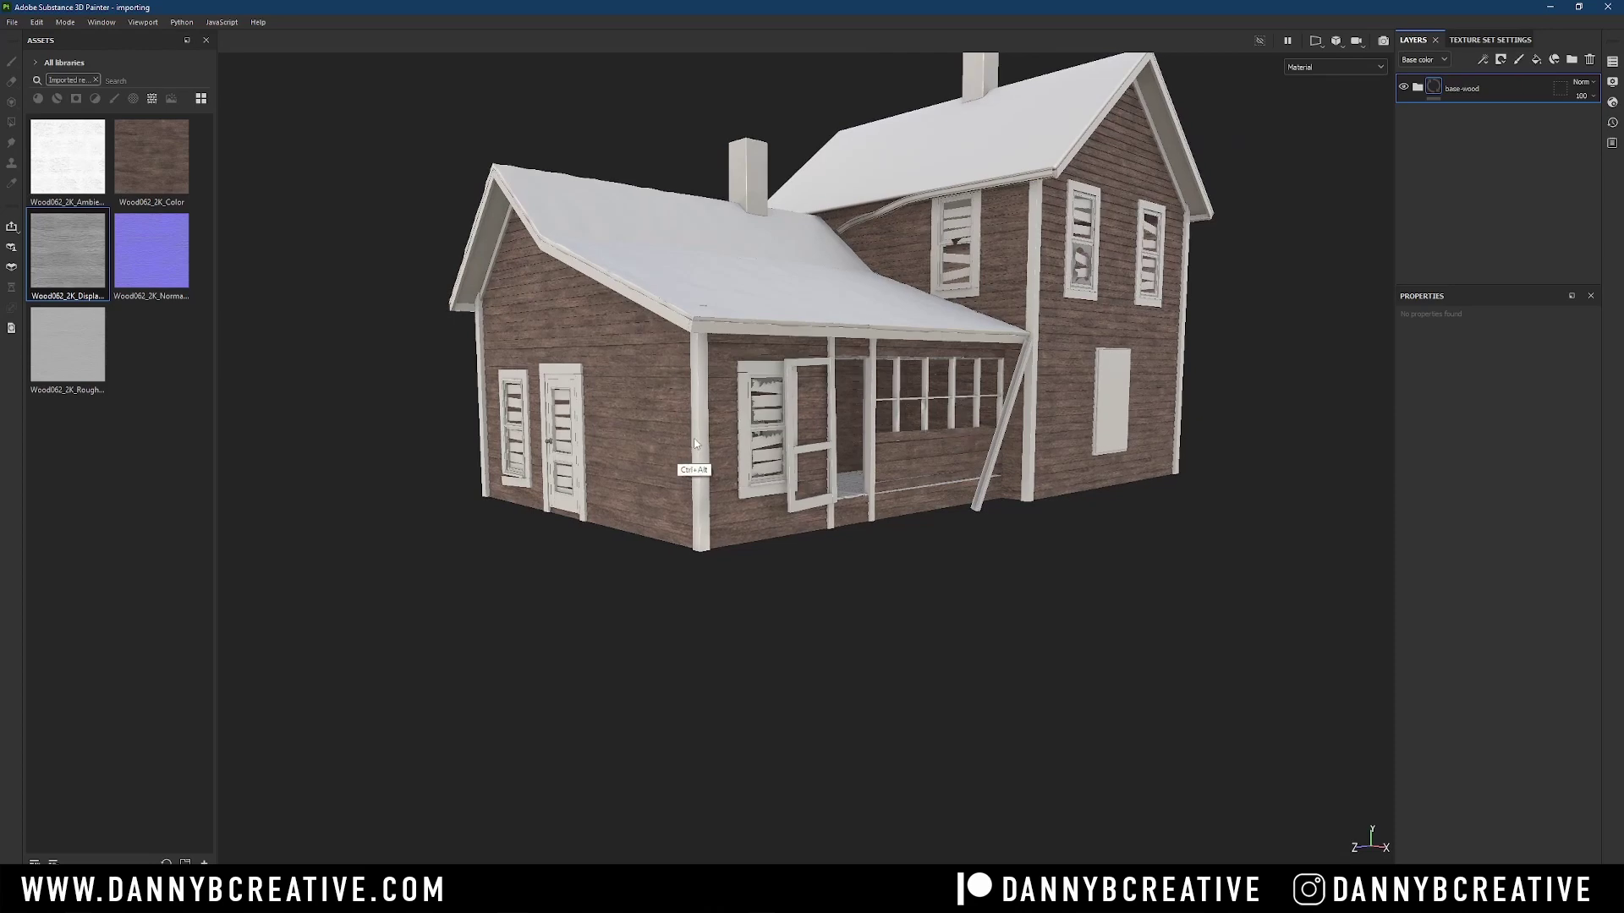
Step: Replace the default layer in the corner posts' texture set with a copy of the base-wood folder
{"action": "key", "text": "ctrl+z"}
{"action": "key", "text": "ctrl+z"}
{"action": "key", "text": "ctrl+y"}
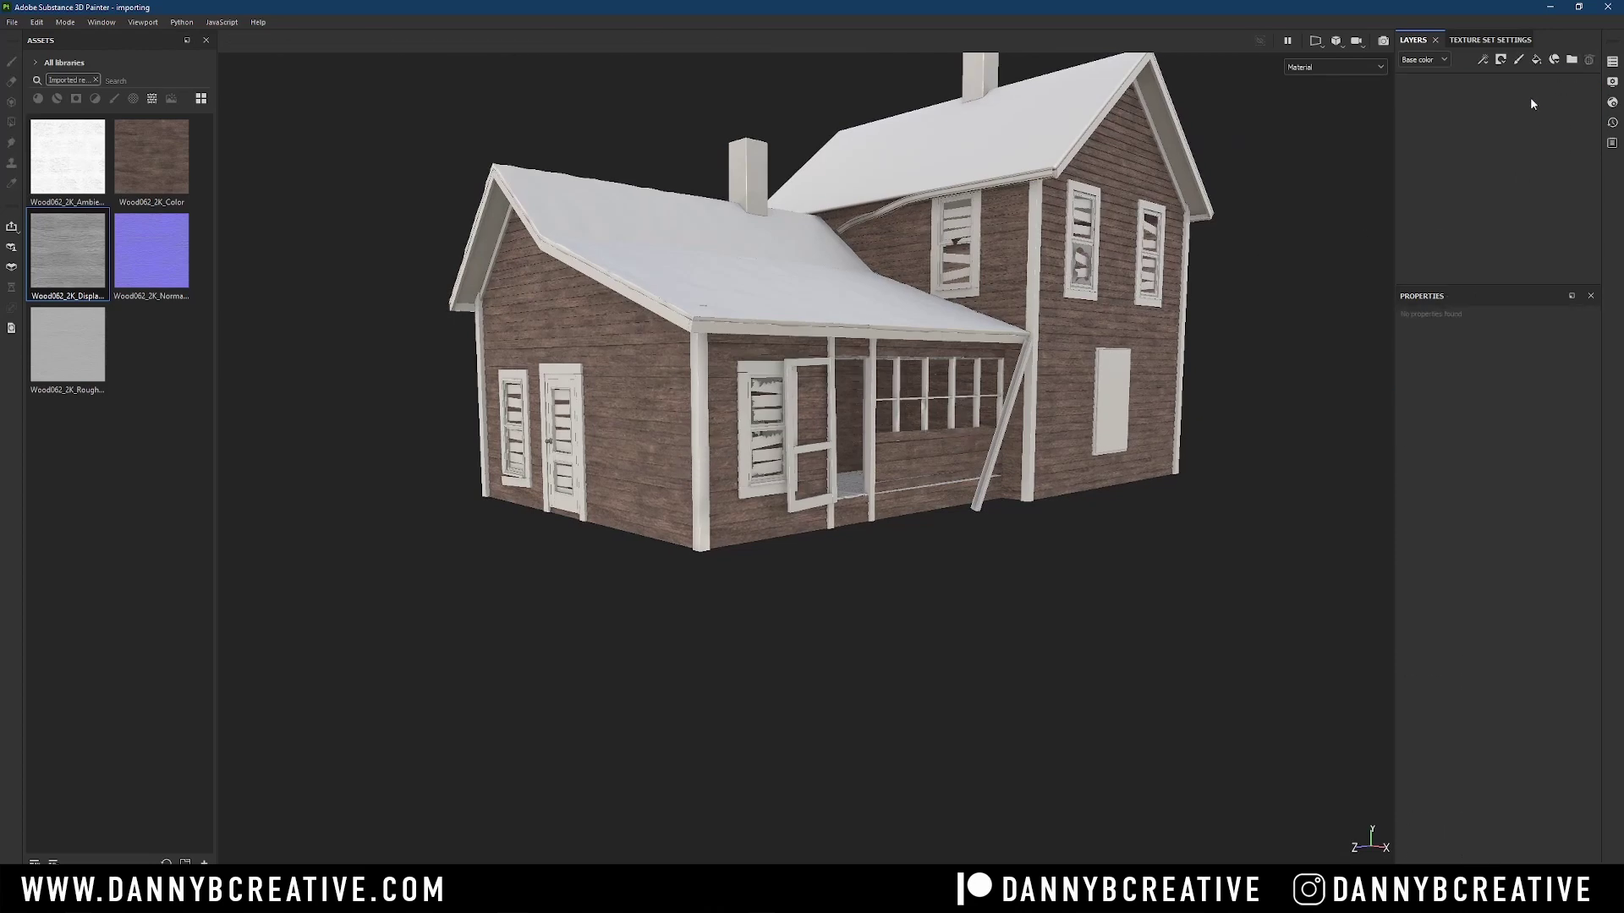
{"action": "left_click_drag", "start_coordinate": [958, 454], "coordinate": [790, 516], "text": "alt"}
{"action": "right_click_drag", "start_coordinate": [789, 516], "coordinate": [789, 621], "text": "alt"}
{"action": "left_click_drag", "start_coordinate": [789, 623], "coordinate": [772, 497], "text": "alt"}
{"action": "right_click_drag", "start_coordinate": [773, 496], "coordinate": [837, 567], "text": "alt"}
{"action": "left_click_drag", "start_coordinate": [836, 565], "coordinate": [845, 315], "text": "alt"}
Step: Set the UV scale to 5 on the corner posts' base layer and the fill in their base-height mask
{"action": "left_click", "coordinate": [1420, 88]}
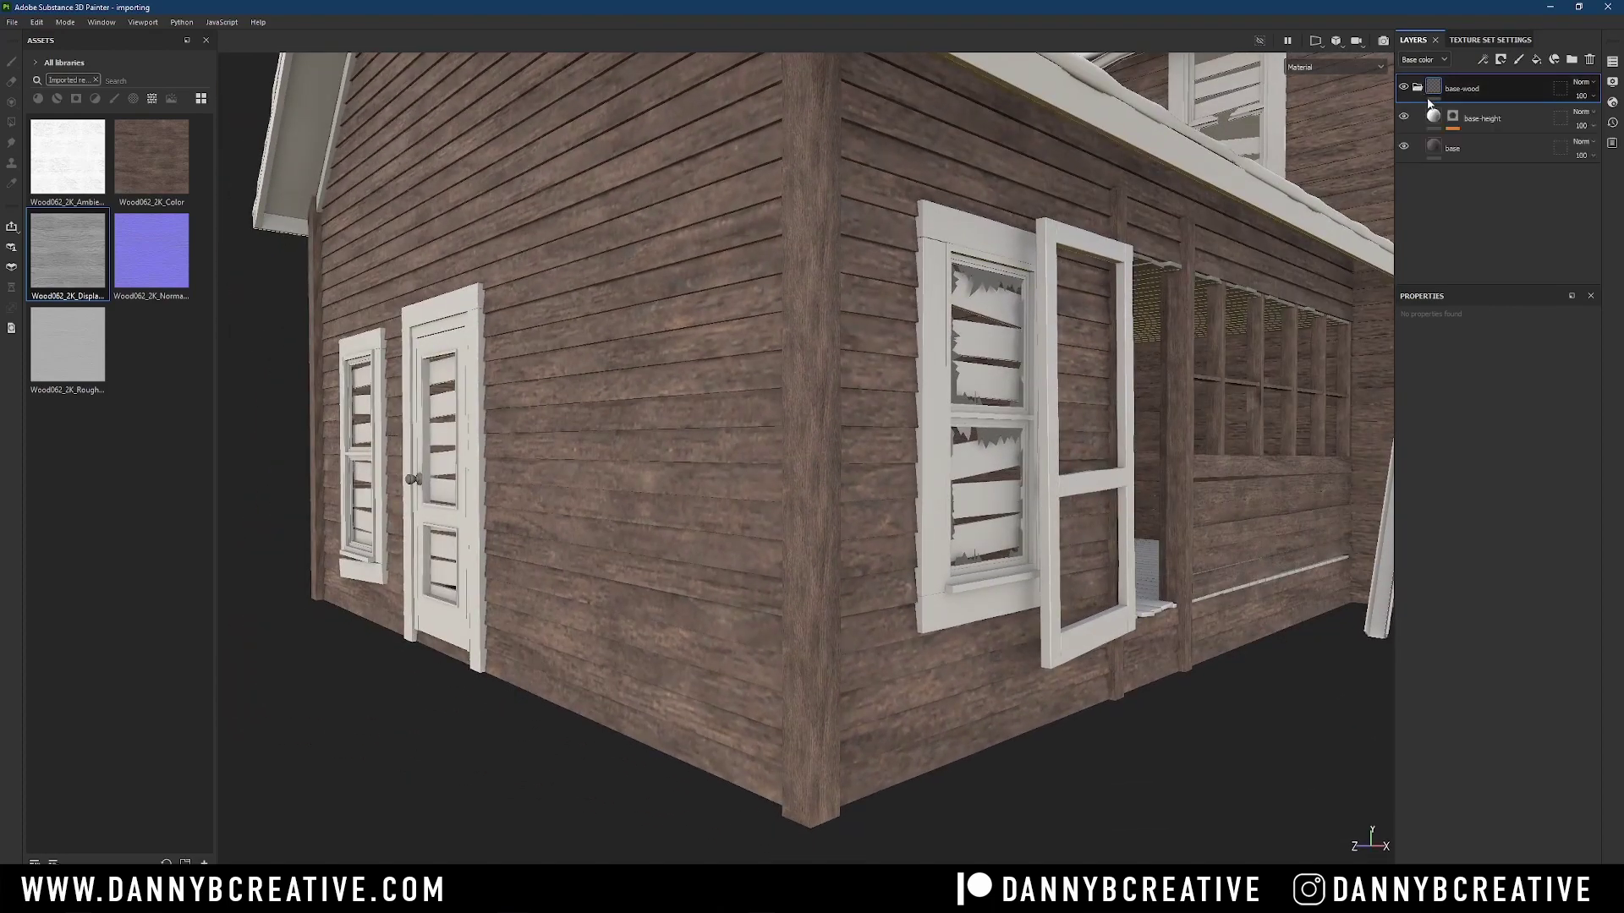
{"action": "left_click_drag", "start_coordinate": [869, 410], "coordinate": [850, 423], "text": "alt"}
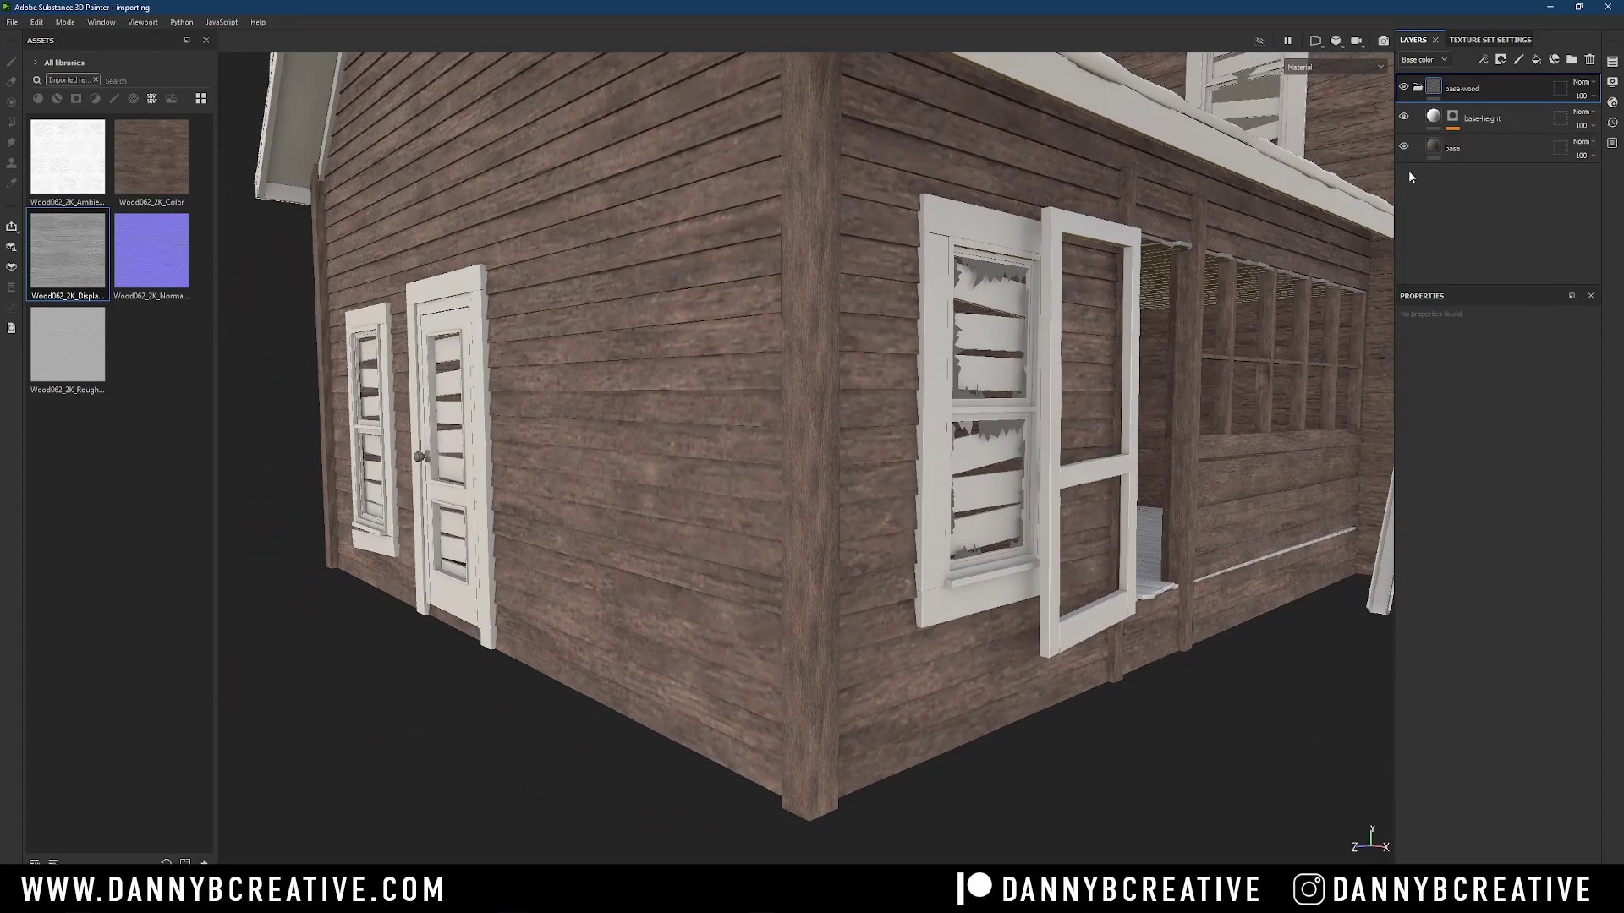
{"action": "left_click", "coordinate": [1435, 148]}
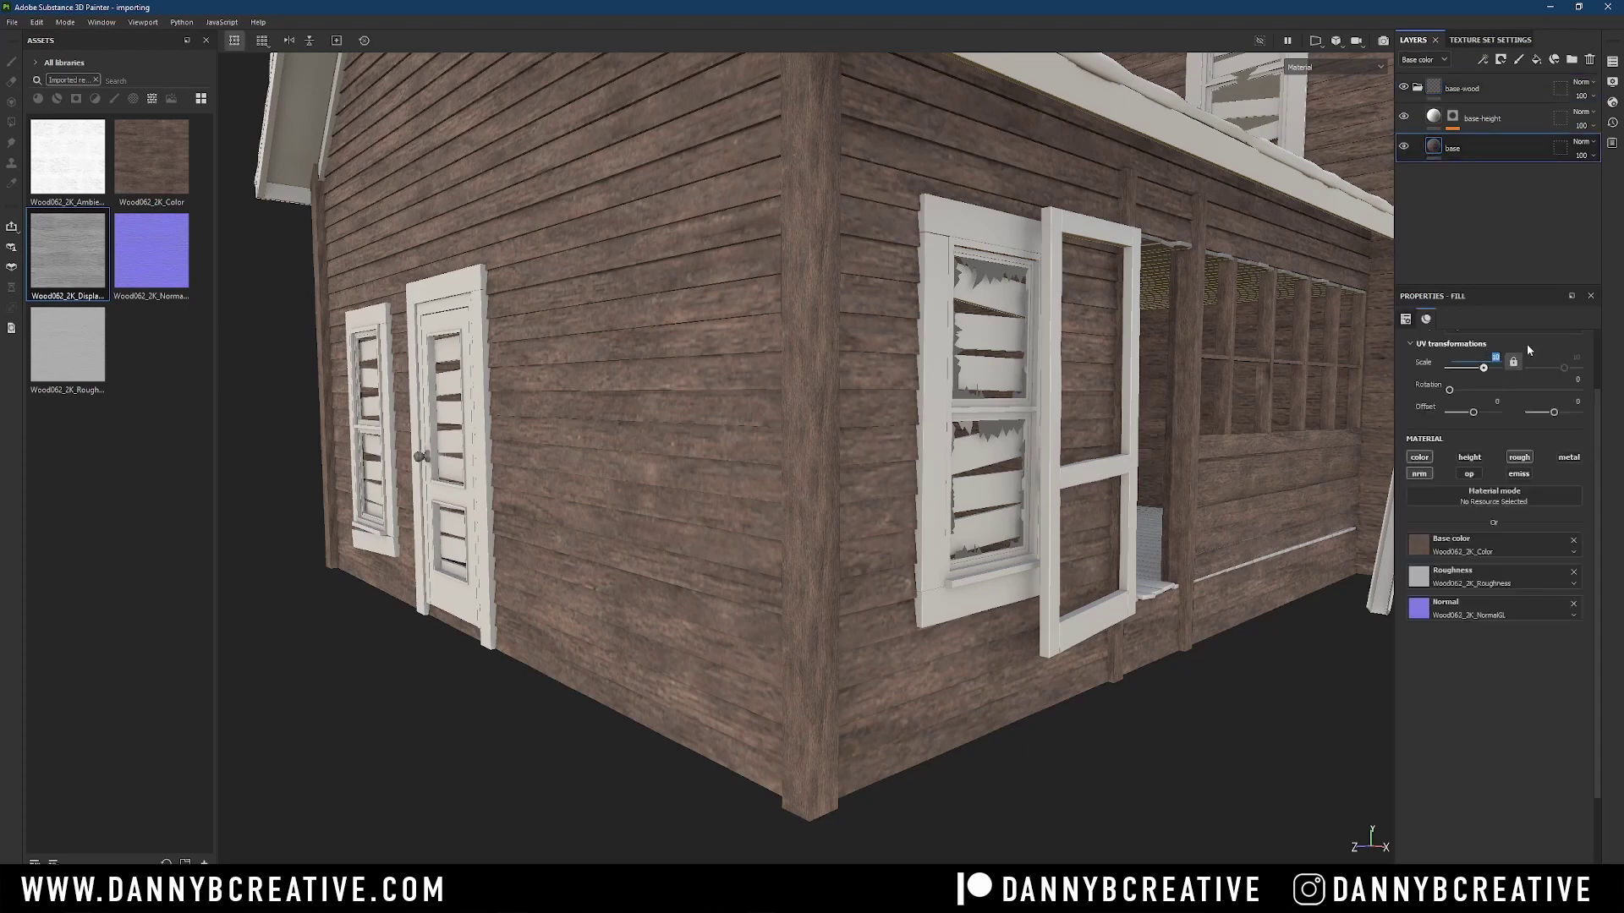
{"action": "type", "text": "5"}
{"action": "key", "text": "Return"}
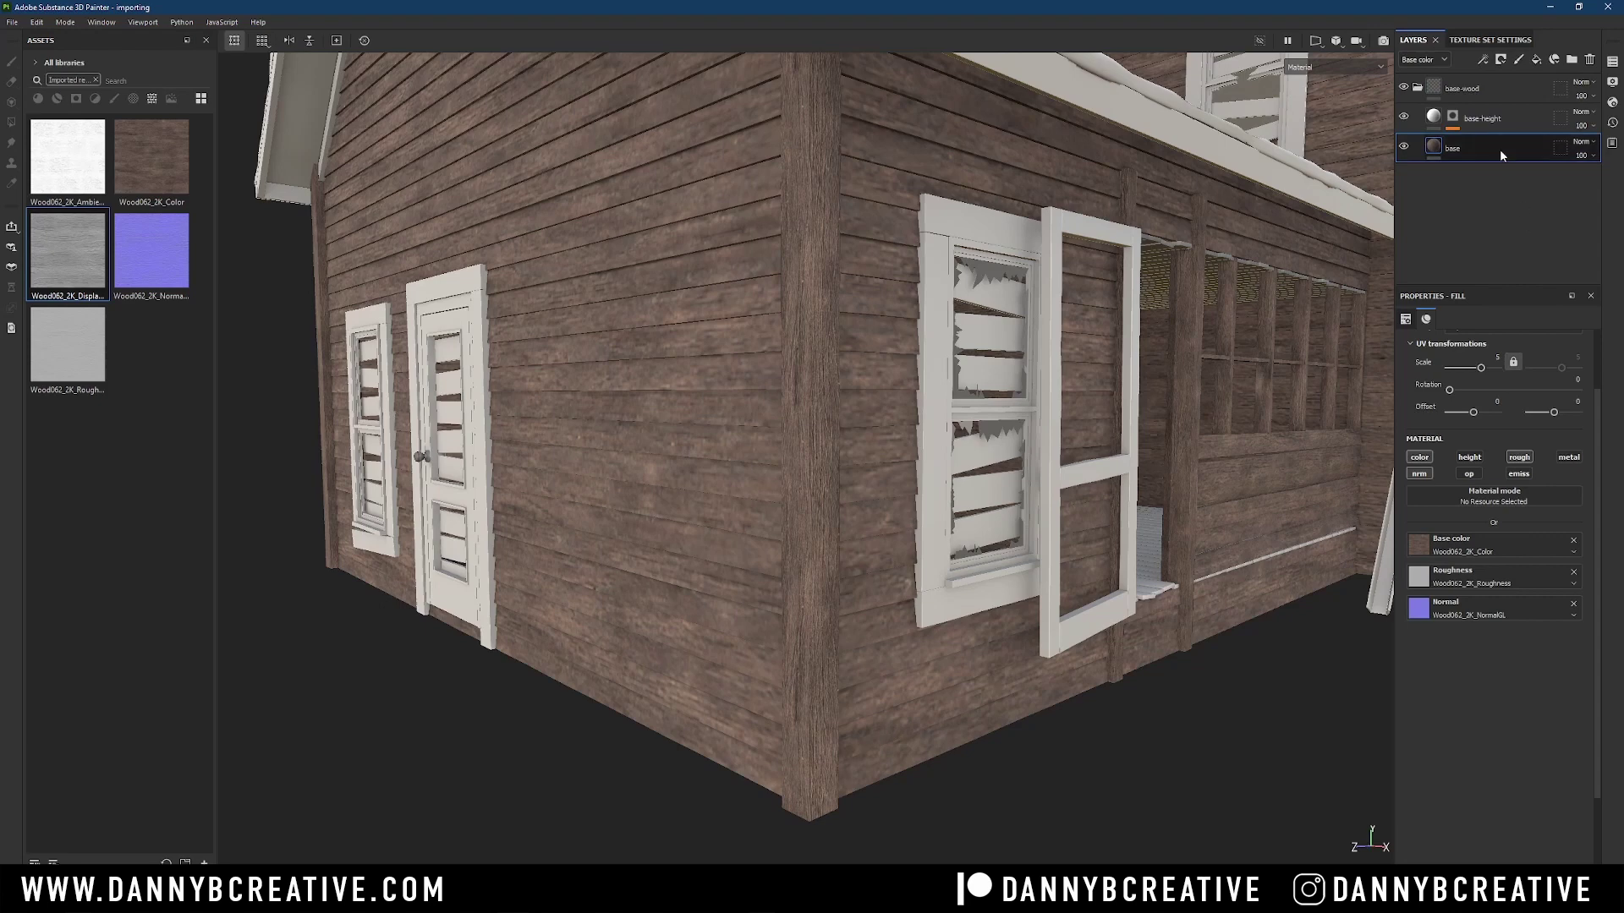
{"action": "left_click", "coordinate": [1452, 116]}
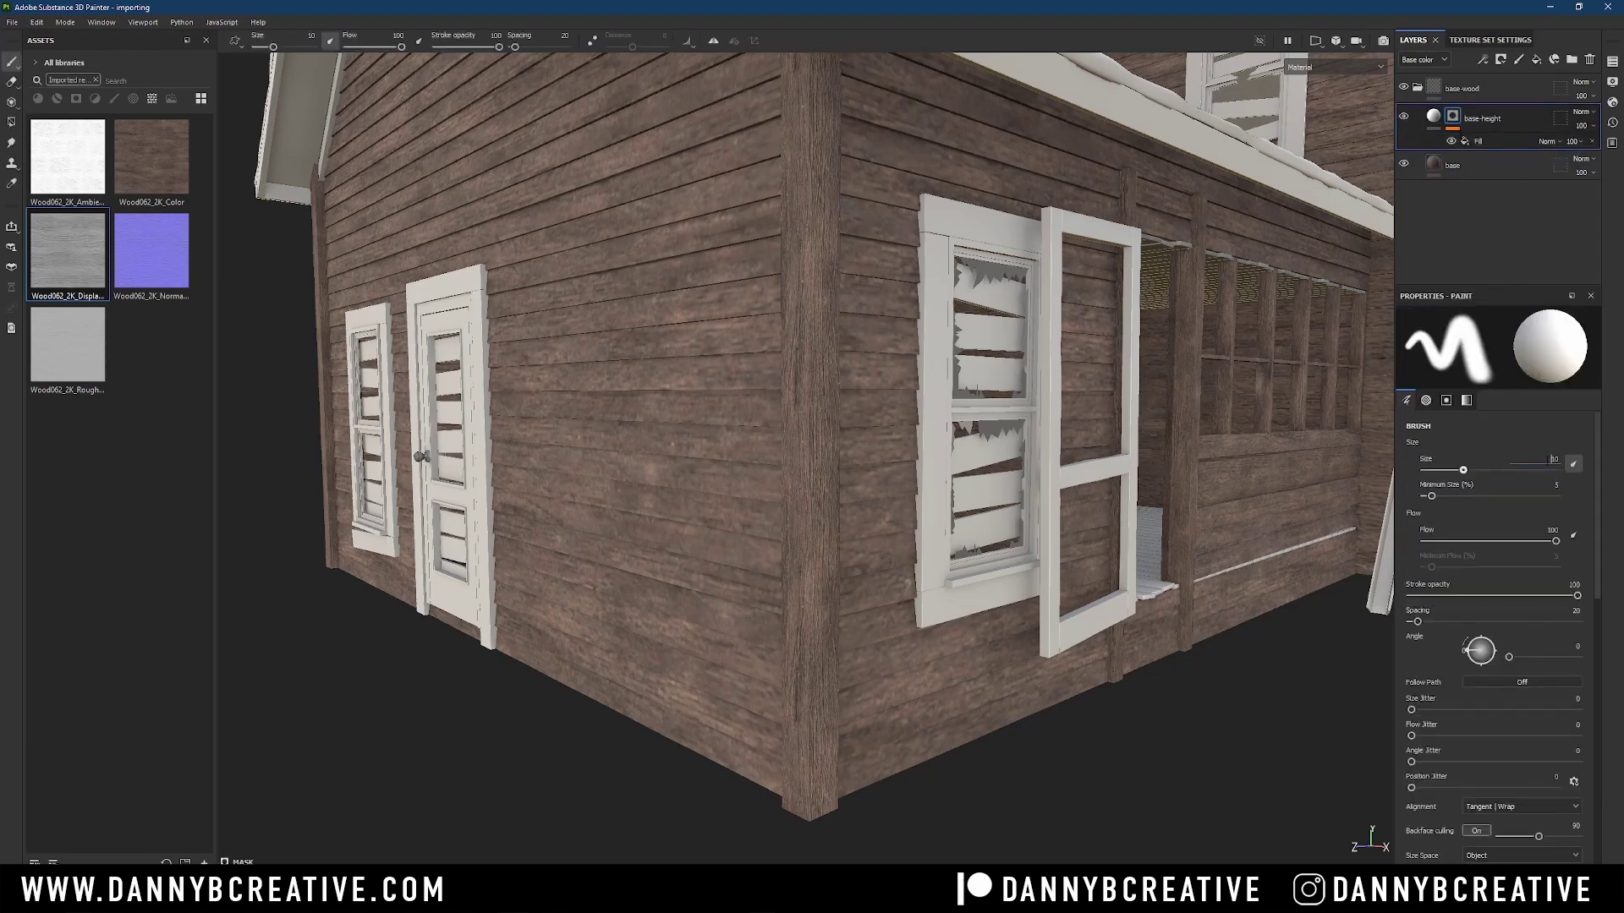
{"action": "type", "text": "5"}
{"action": "key", "text": "Return"}
Step: Apply the base-wood folder to the window and door frames' texture sets in place of their default layers
{"action": "mouse_move", "coordinate": [1066, 457]}
{"action": "left_mouse_down", "text": "alt"}
{"action": "mouse_move", "coordinate": [977, 496]}
{"action": "mouse_move", "coordinate": [992, 430]}
{"action": "mouse_move", "coordinate": [1145, 408]}
{"action": "mouse_move", "coordinate": [1025, 412]}
{"action": "mouse_move", "coordinate": [1047, 421]}
{"action": "mouse_move", "coordinate": [956, 363]}
{"action": "mouse_move", "coordinate": [1052, 416]}
{"action": "mouse_move", "coordinate": [981, 423]}
{"action": "mouse_move", "coordinate": [935, 398]}
{"action": "mouse_move", "coordinate": [864, 421]}
{"action": "left_mouse_up", "text": "alt"}
{"action": "right_click", "coordinate": [861, 444], "text": "ctrl+alt"}
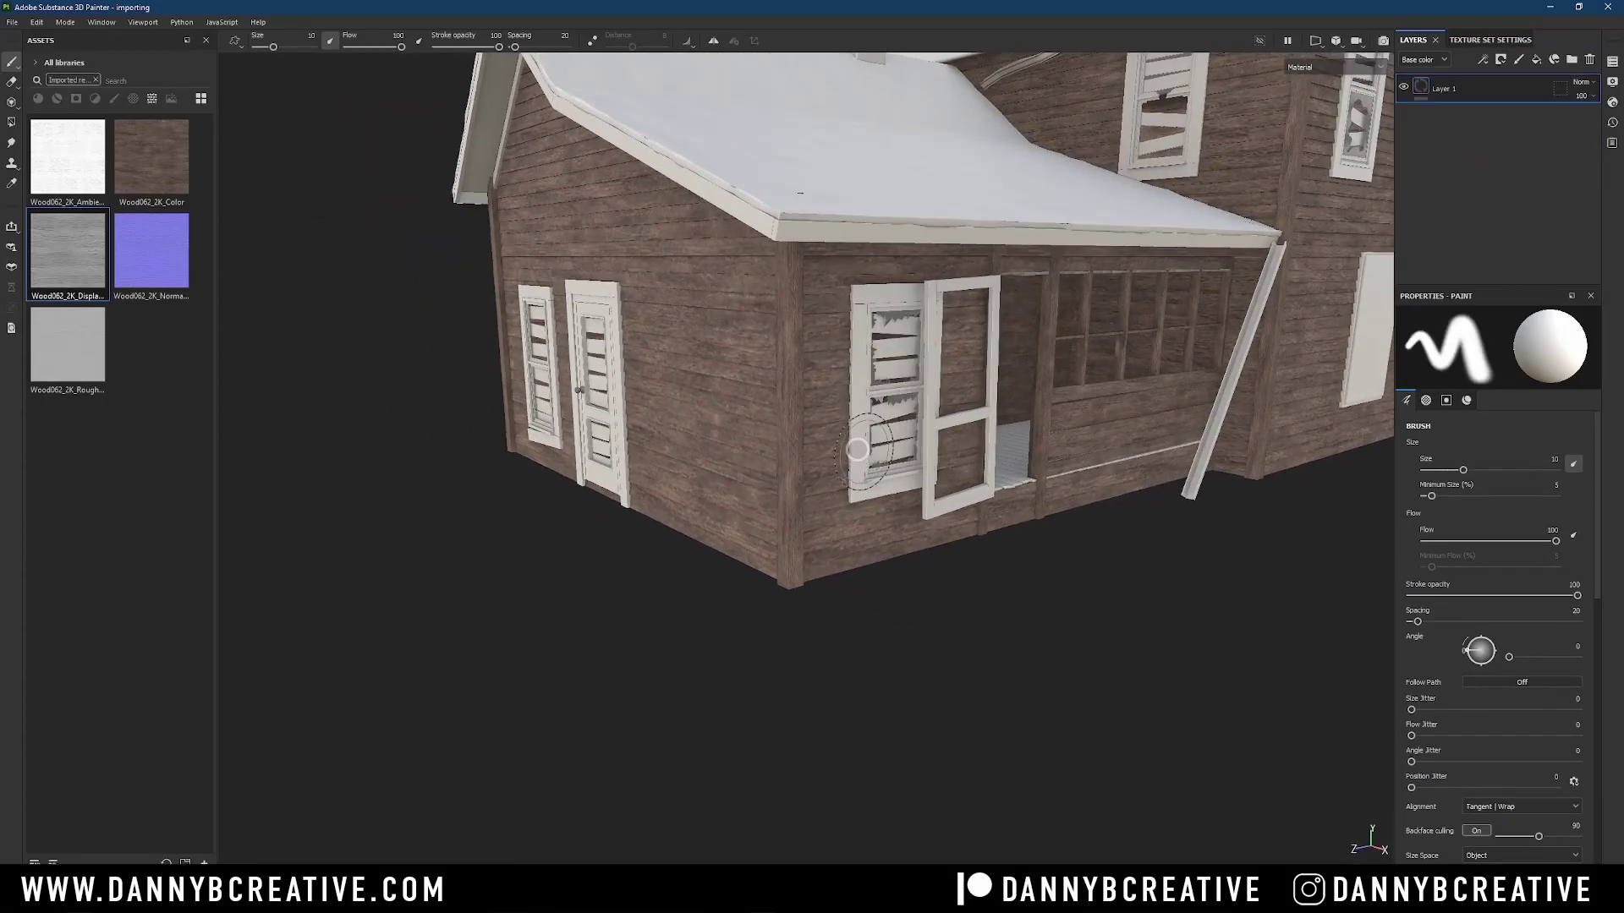
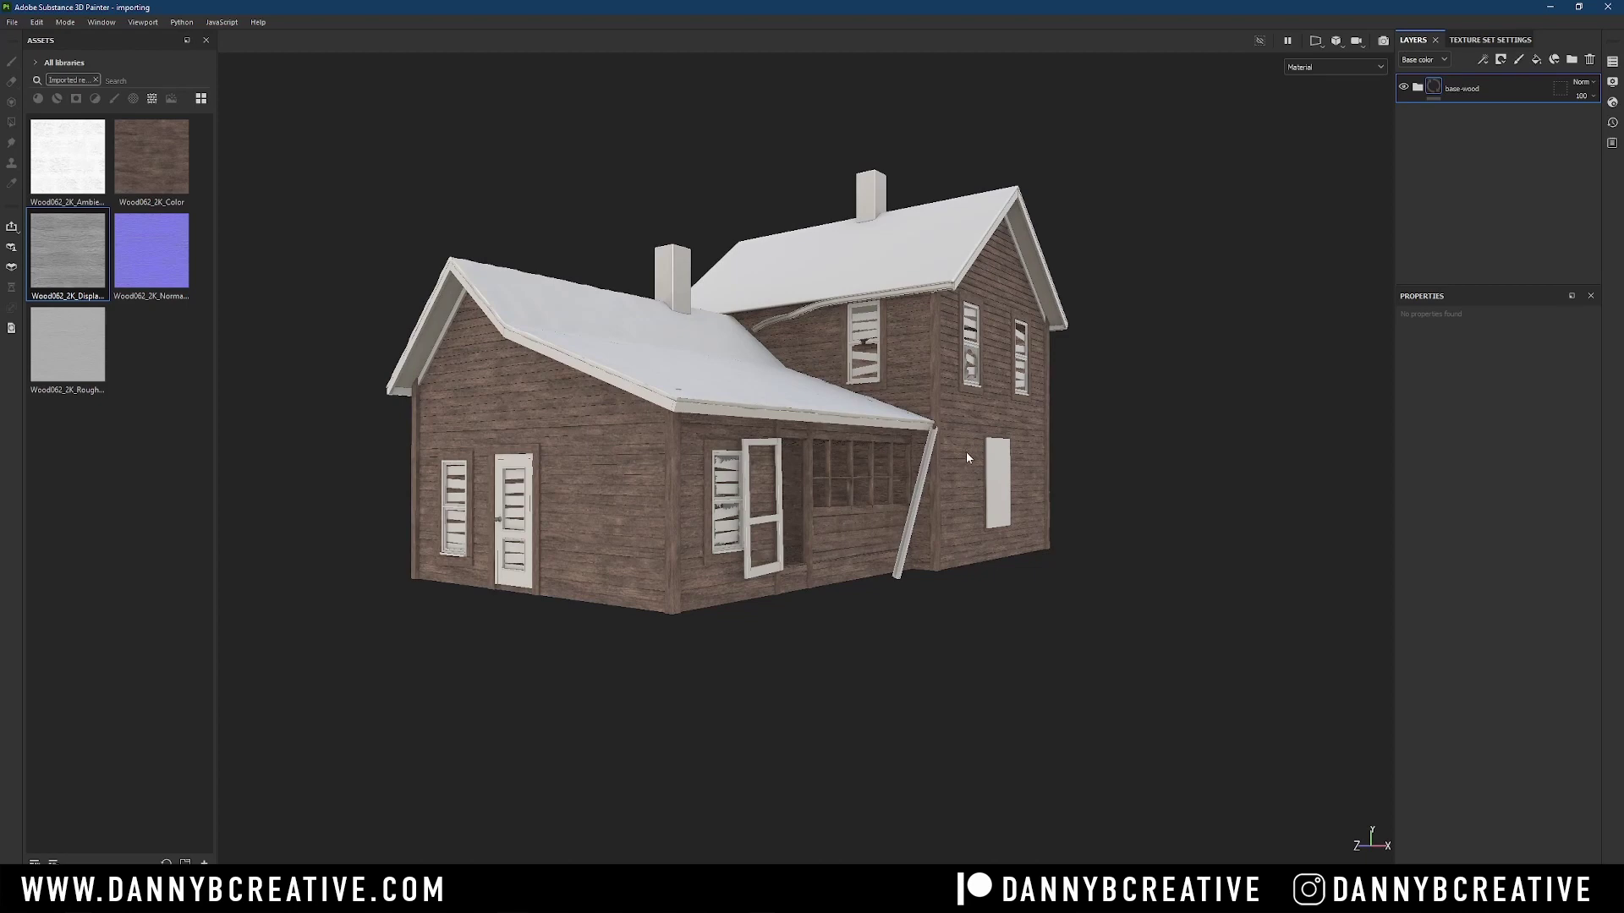
{"action": "left_click_drag", "start_coordinate": [820, 416], "coordinate": [837, 466], "text": "ctrl+alt"}
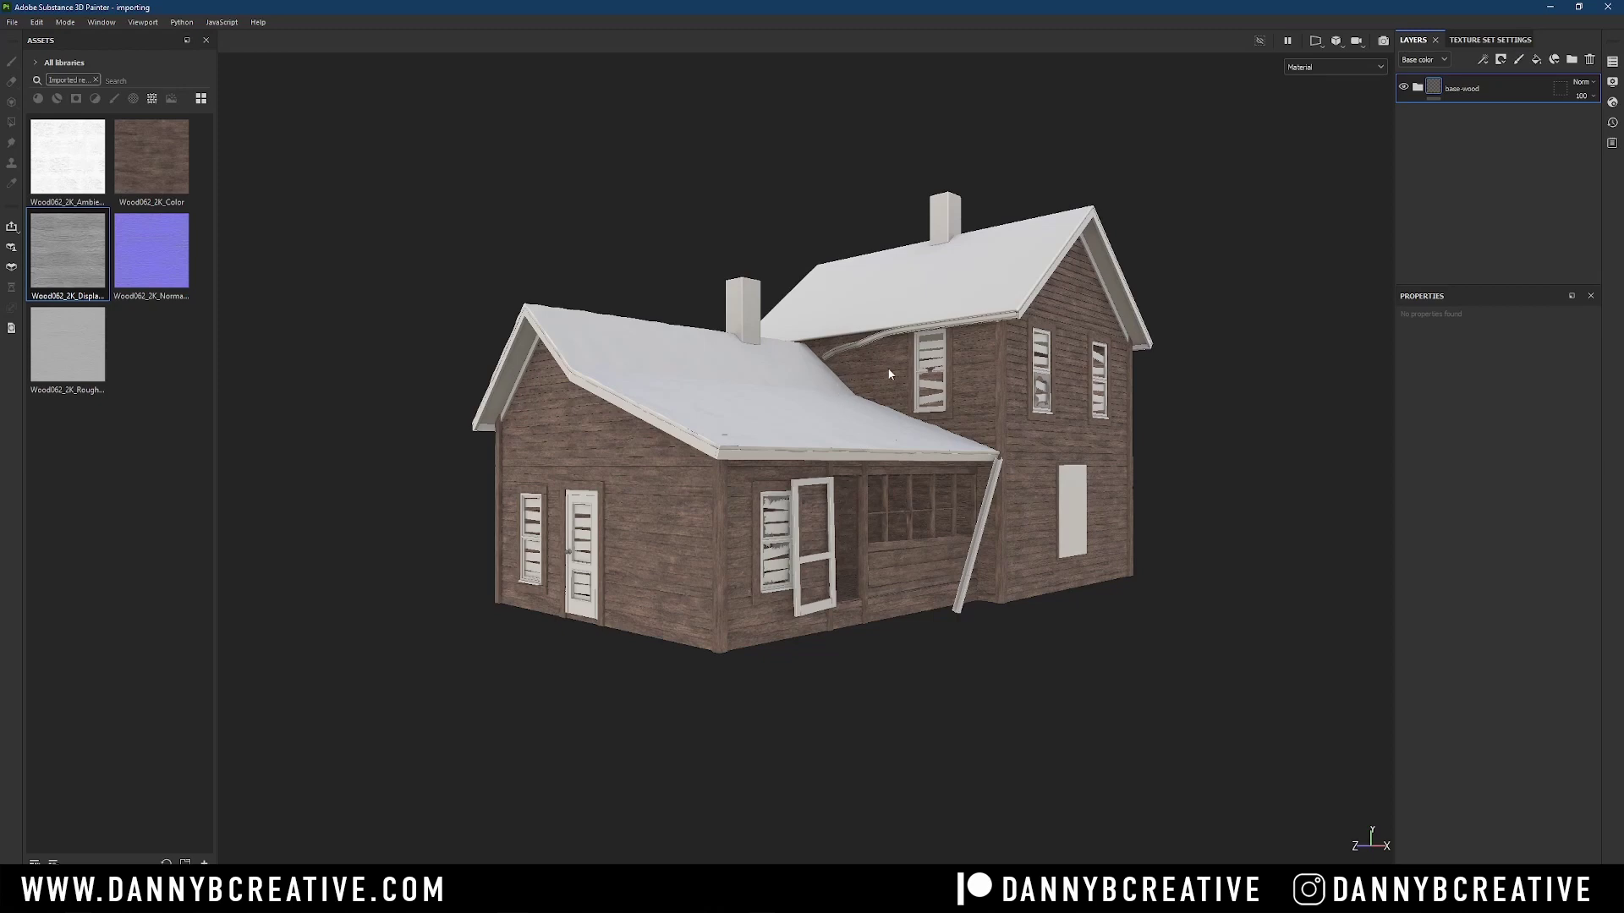
Step: Switch to the rendering mode to render the wood-textured house from its front corner
{"action": "right_click_drag", "start_coordinate": [947, 389], "coordinate": [856, 461], "text": "alt"}
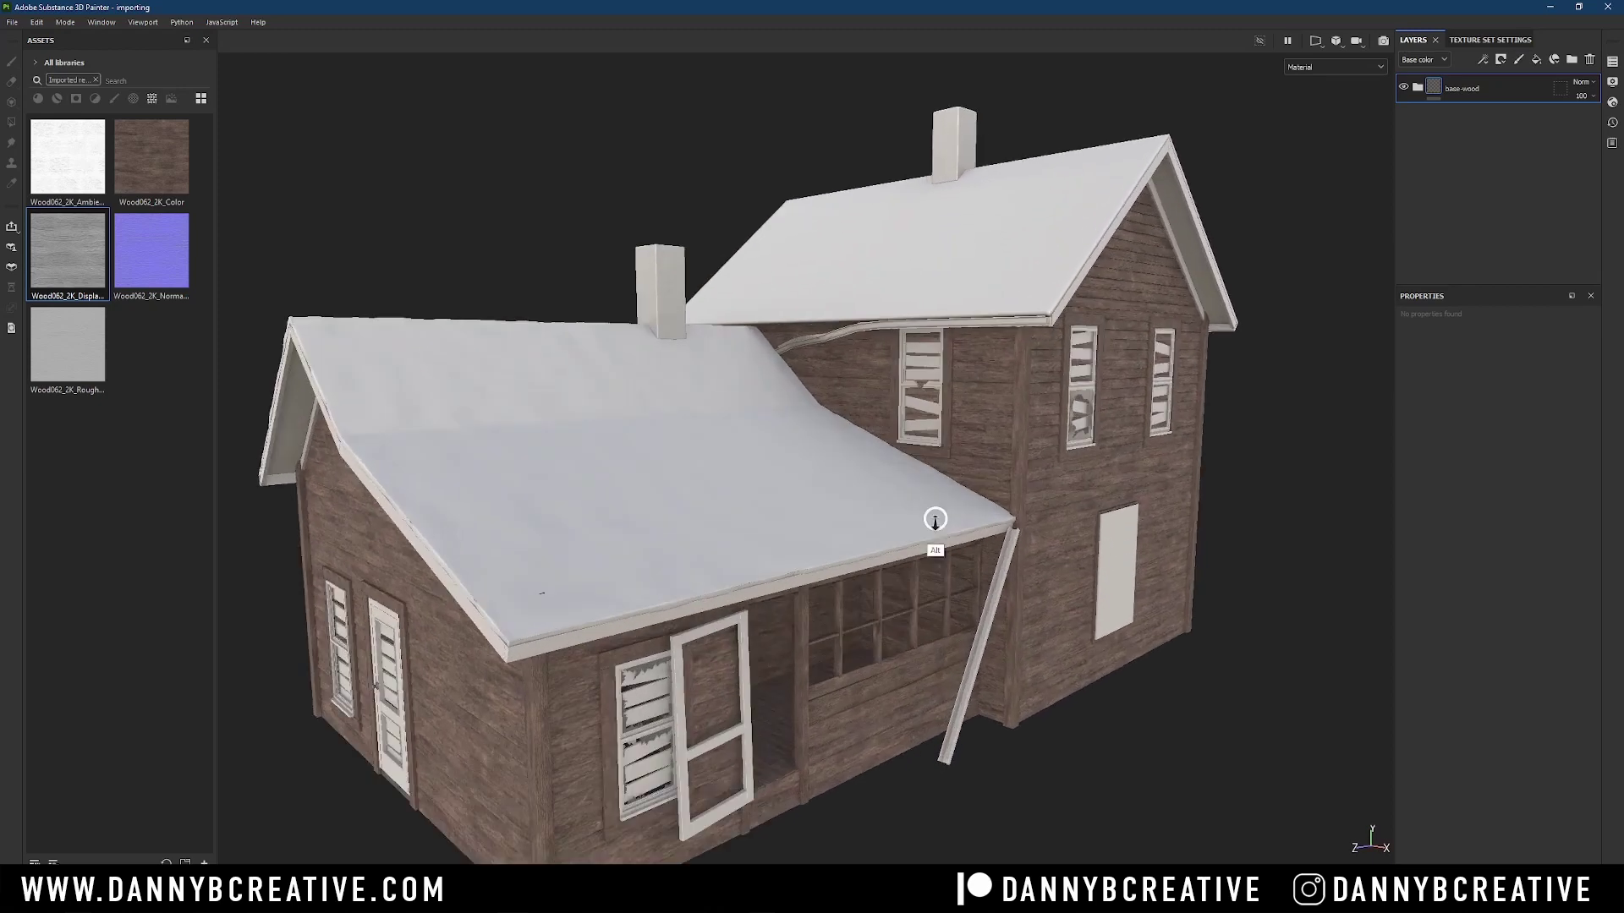
{"action": "left_click_drag", "start_coordinate": [856, 461], "coordinate": [907, 426], "text": "alt"}
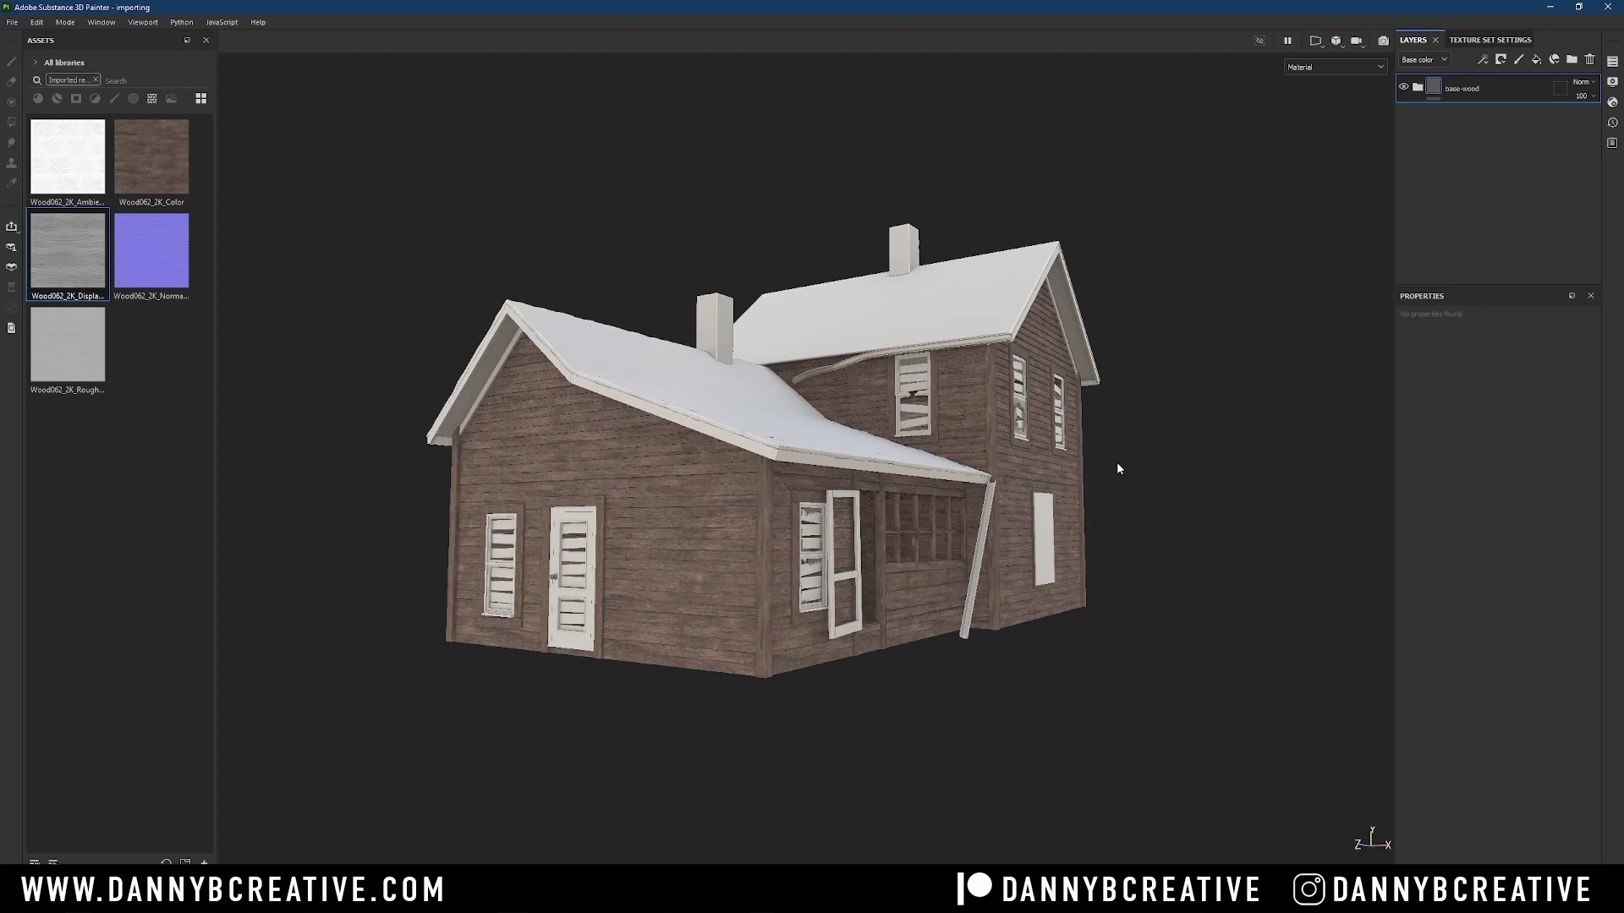
{"action": "left_click_drag", "start_coordinate": [1117, 462], "coordinate": [688, 540], "text": "alt"}
{"action": "right_click_drag", "start_coordinate": [688, 541], "coordinate": [813, 332], "text": "alt"}
{"action": "left_click_drag", "start_coordinate": [813, 332], "coordinate": [940, 479], "text": "alt"}
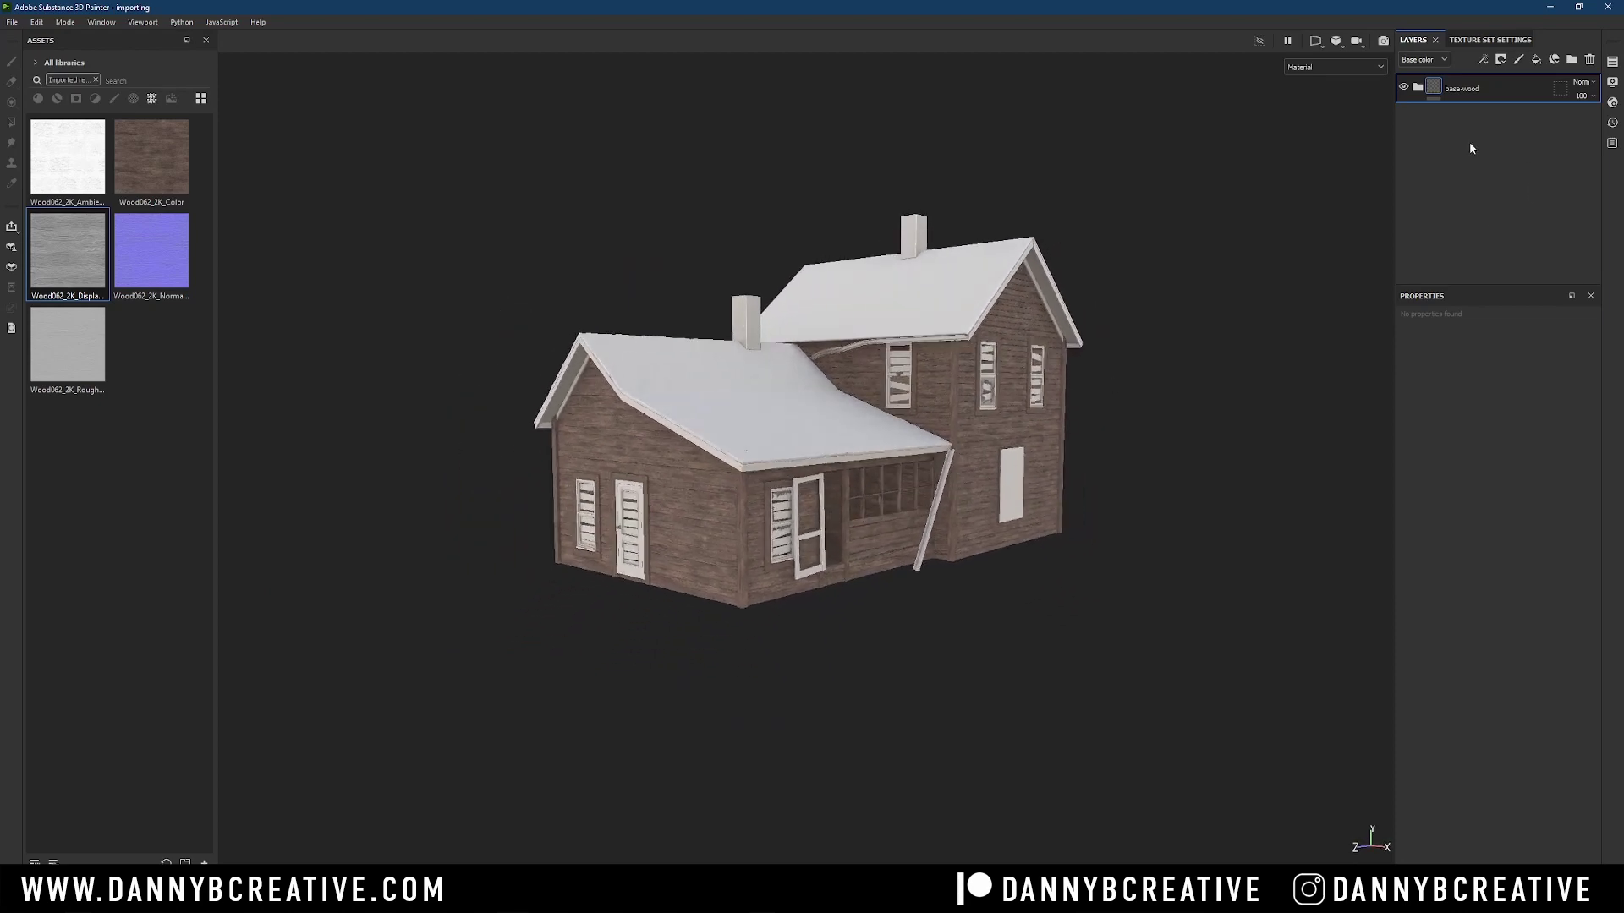
{"action": "left_click", "coordinate": [1384, 41]}
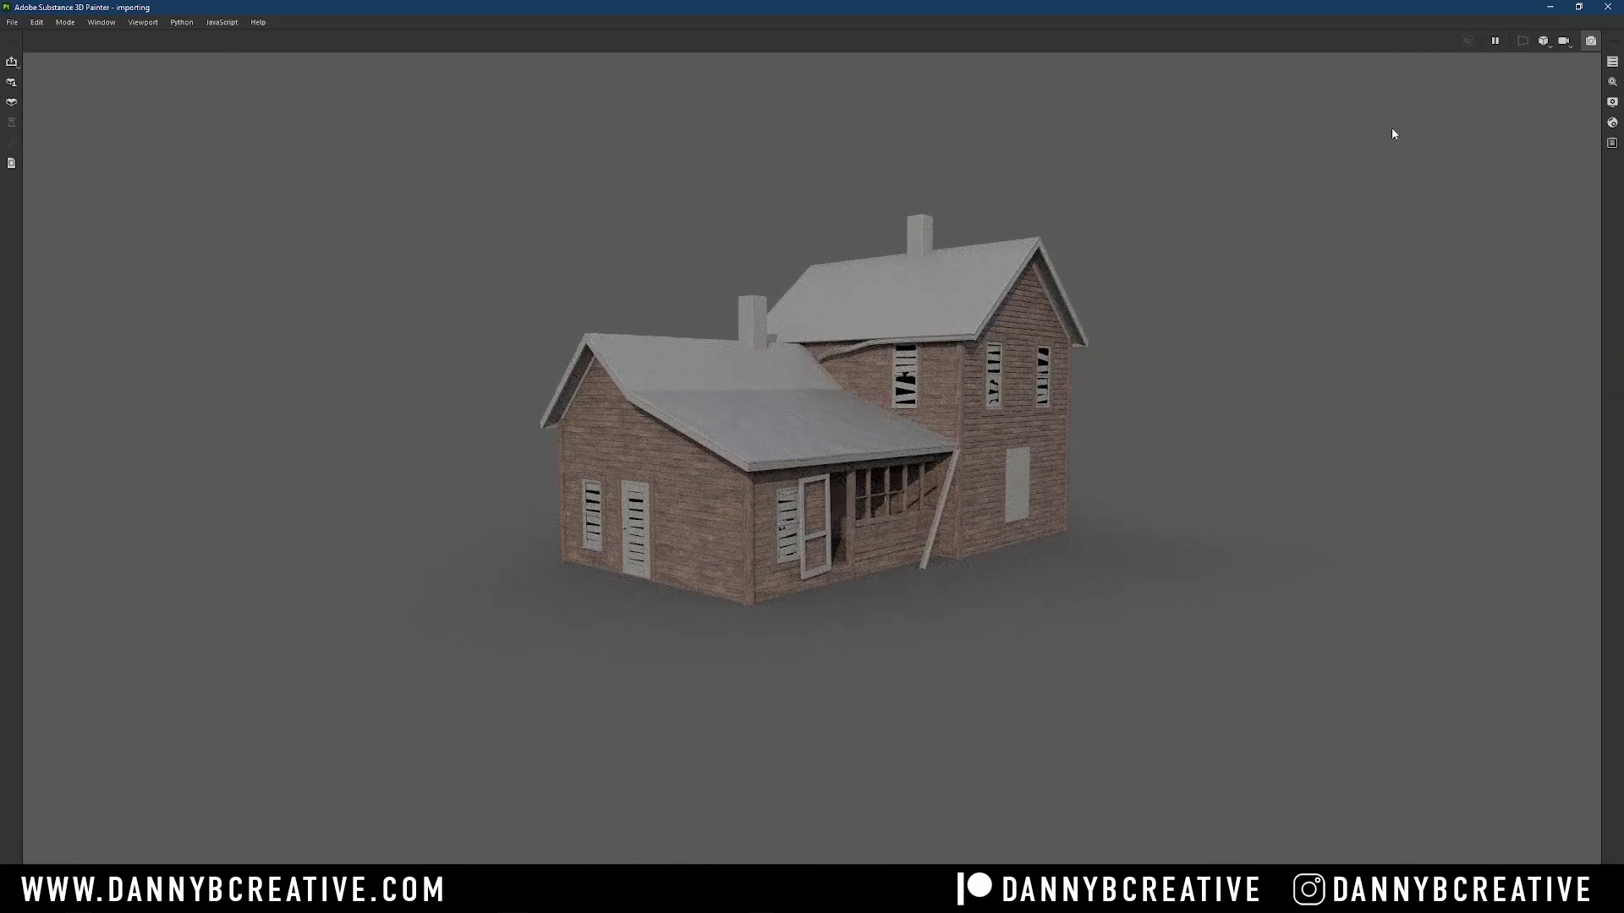